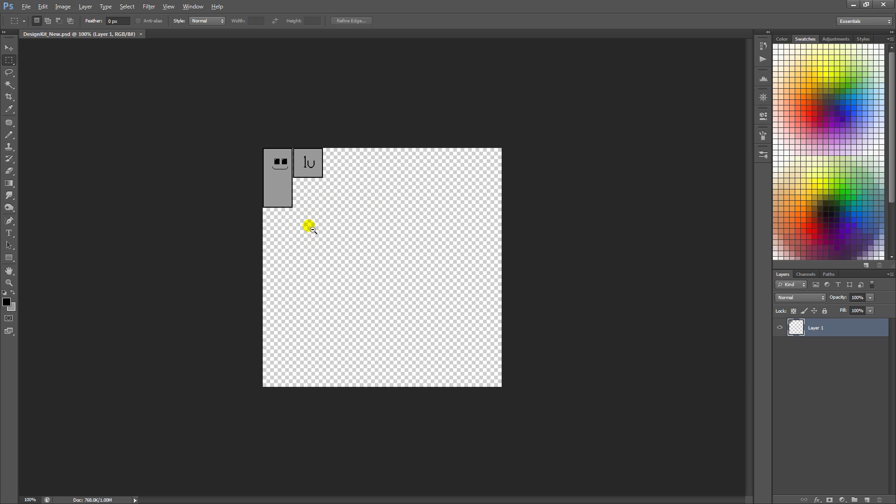
Step: Set the rectangular marquee's style to Fixed Size with a width and height of 64 px
{"action": "left_click_drag", "start_coordinate": [306, 223], "coordinate": [329, 256], "text": "alt"}
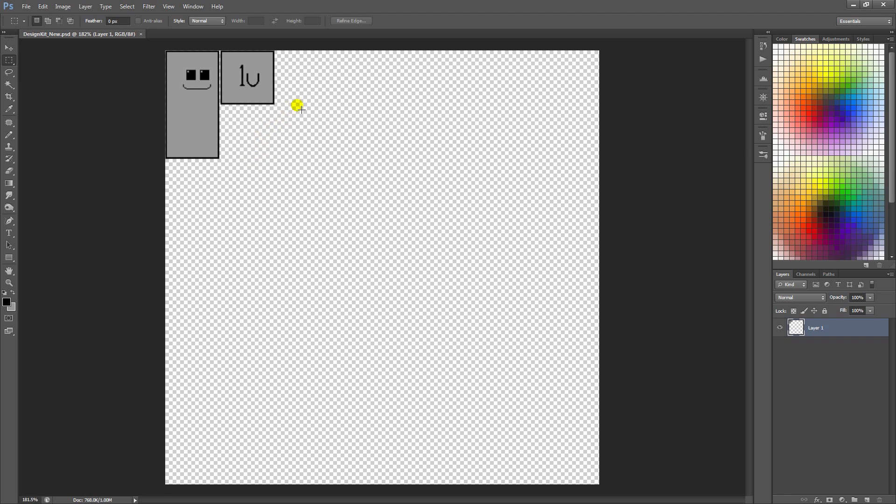
{"action": "left_click", "coordinate": [206, 21]}
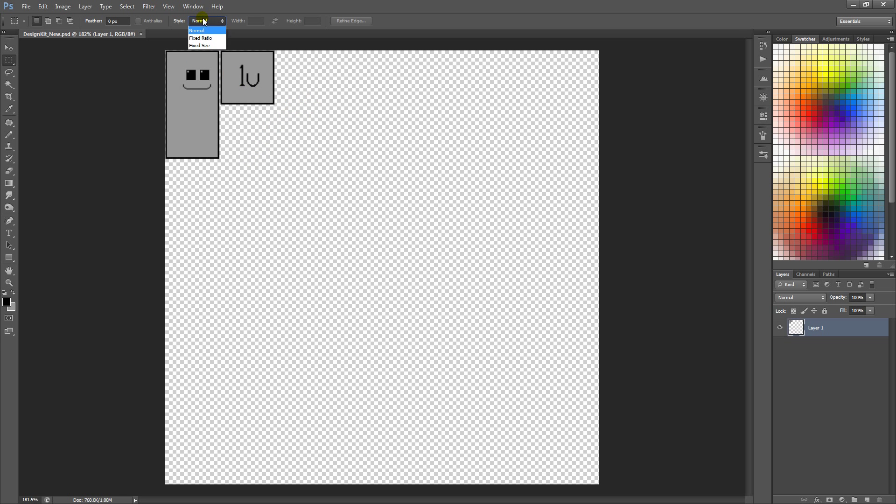
{"action": "left_click", "coordinate": [204, 45]}
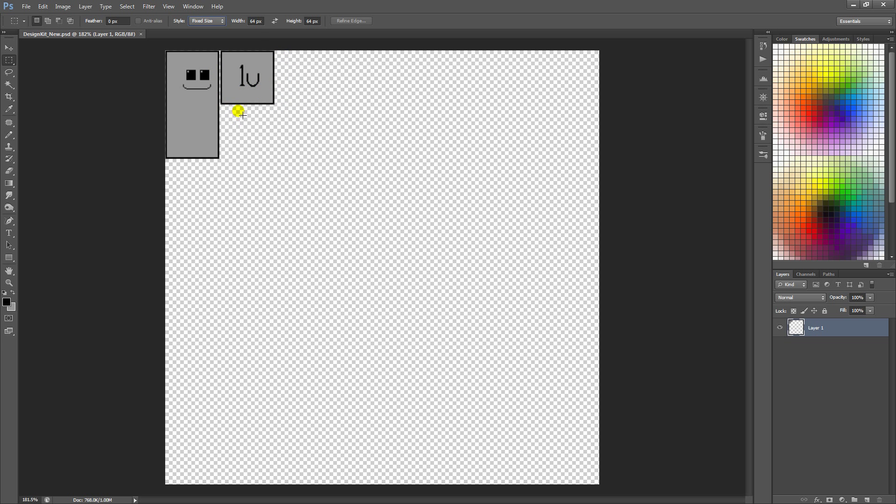
{"action": "scroll", "coordinate": [238, 70], "scroll_direction": "up", "scroll_amount": 2, "text": "alt"}
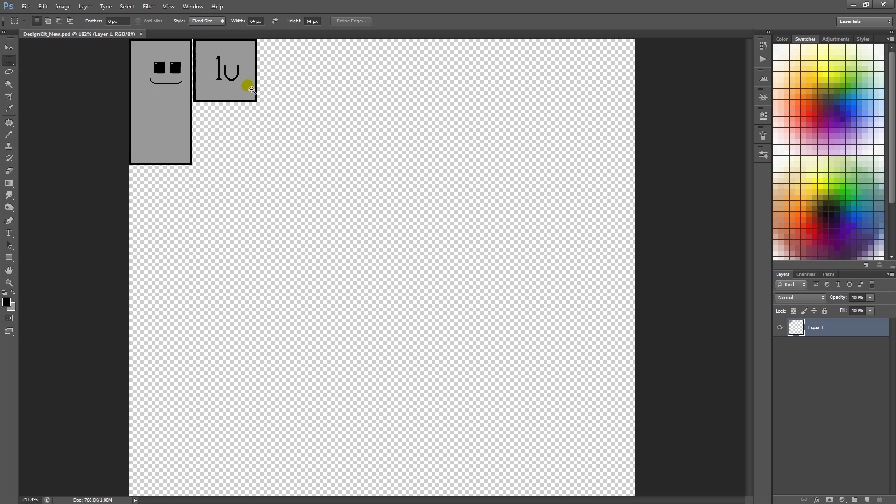
{"action": "scroll", "coordinate": [251, 89], "scroll_direction": "up", "scroll_amount": 1, "text": "alt"}
{"action": "left_click", "coordinate": [203, 21]}
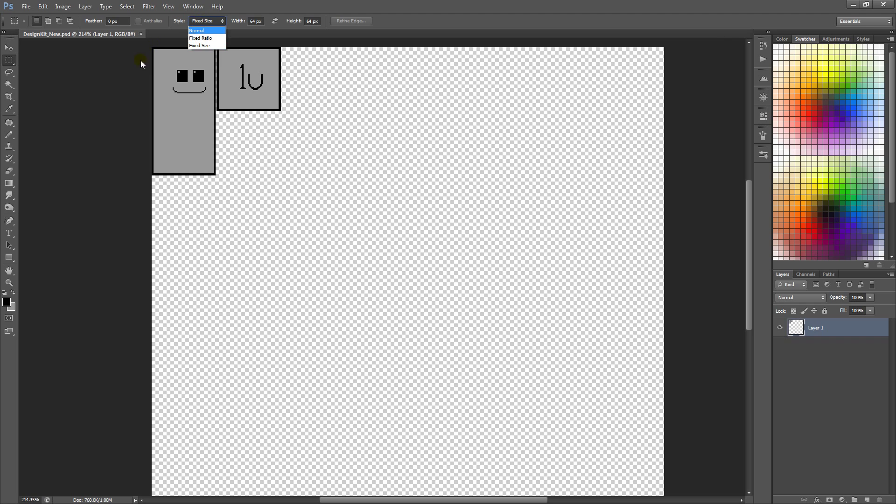
{"action": "left_click", "coordinate": [102, 68]}
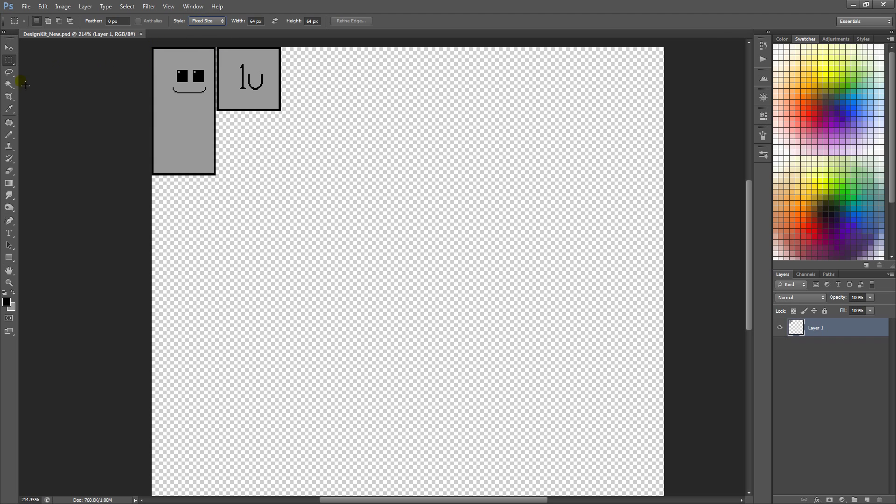
{"action": "left_click", "coordinate": [201, 22]}
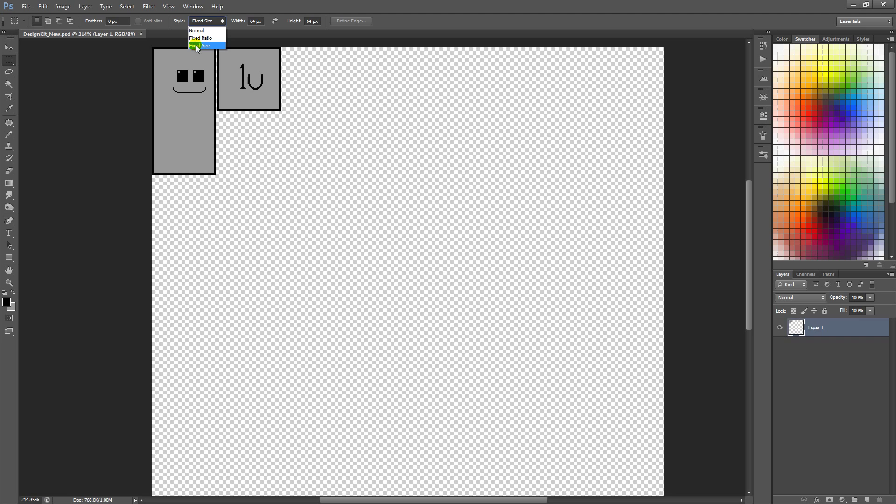
{"action": "left_click", "coordinate": [196, 45]}
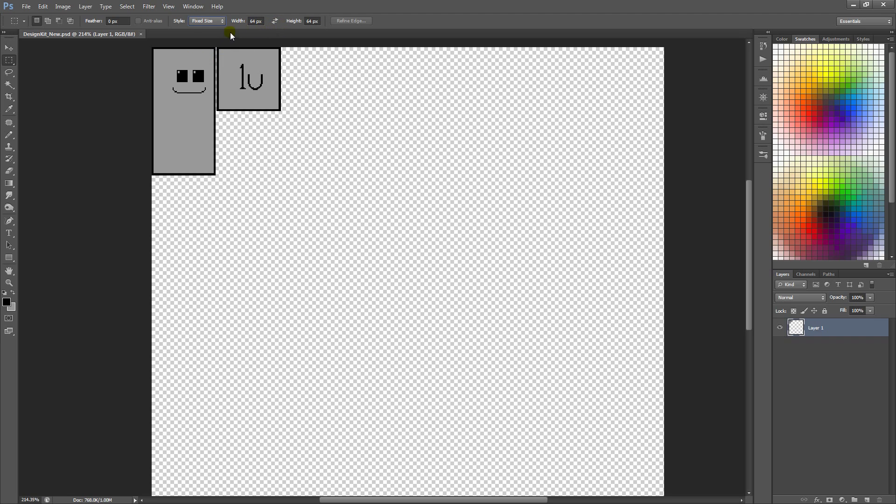
Step: Place a 64 by 64 px test selection on the canvas and reposition it near the tall tile's lower half
{"action": "left_click", "coordinate": [255, 21]}
{"action": "left_click", "coordinate": [188, 101]}
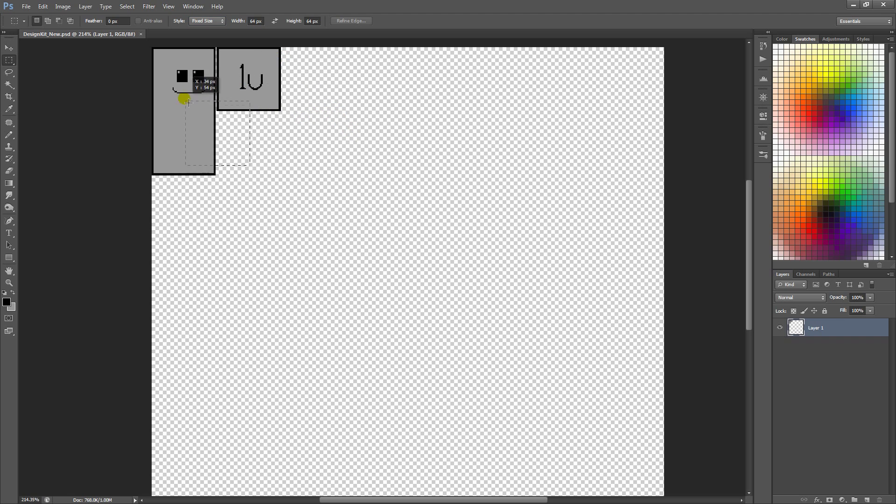
{"action": "left_click", "coordinate": [227, 122]}
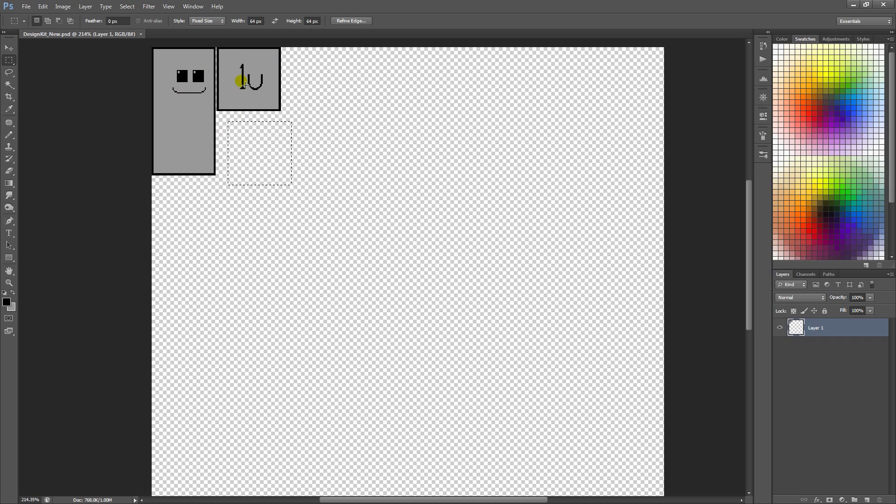
{"action": "left_click_drag", "start_coordinate": [212, 115], "coordinate": [202, 111]}
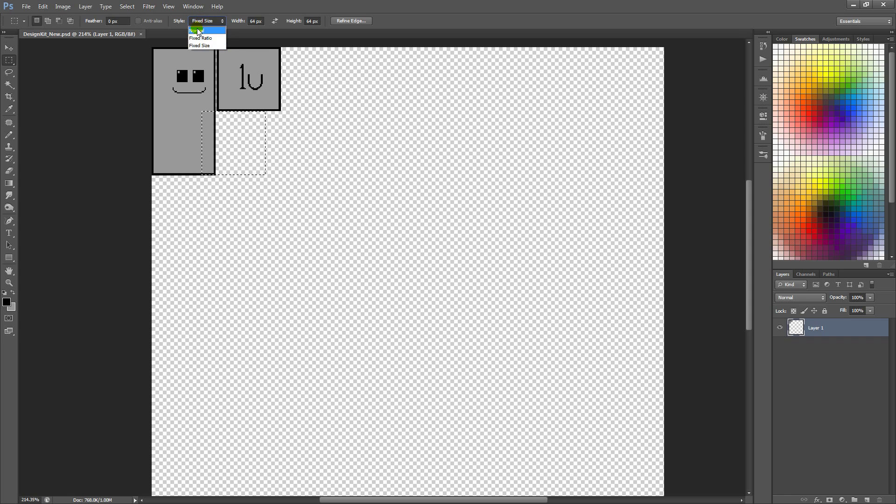
Step: Switch the marquee style to Normal, draw a freely sized test selection, and deselect it
{"action": "left_click", "coordinate": [197, 28]}
{"action": "left_click_drag", "start_coordinate": [333, 81], "coordinate": [293, 128]}
{"action": "left_click", "coordinate": [300, 165]}
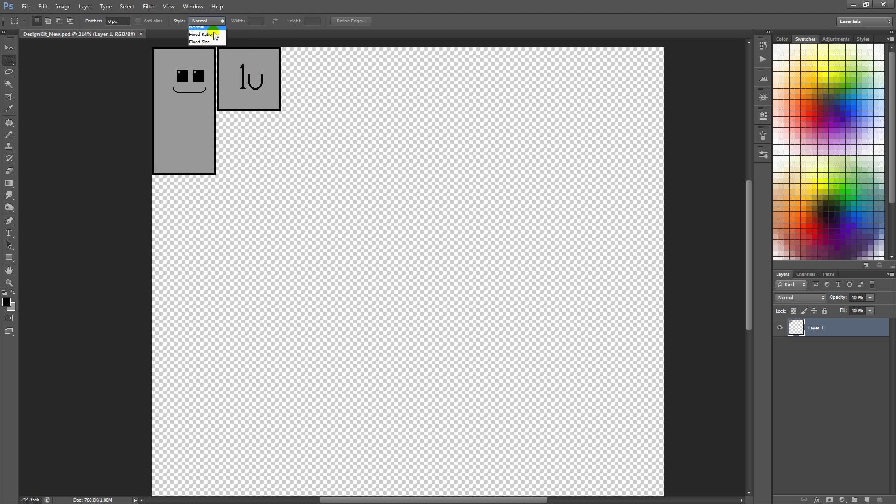
Step: Copy the upper half of the 1u tile to a new layer using a fixed 64 by 32 px selection
{"action": "left_click", "coordinate": [213, 42]}
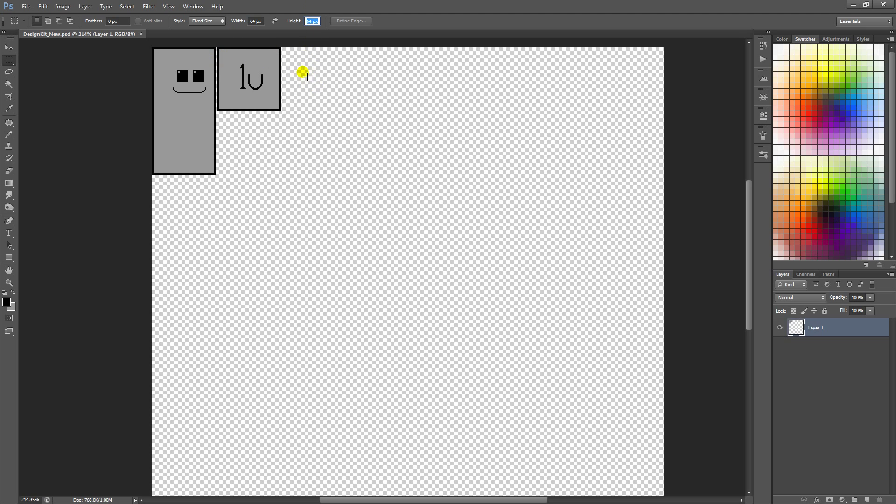
{"action": "type", "text": "32"}
{"action": "key", "text": "Return"}
{"action": "left_click_drag", "start_coordinate": [235, 70], "coordinate": [219, 50]}
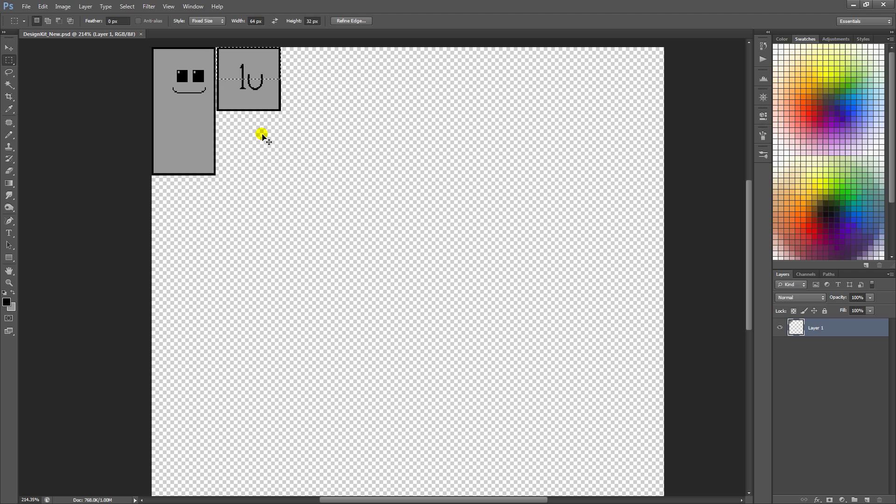
{"action": "key", "text": "ctrl+j"}
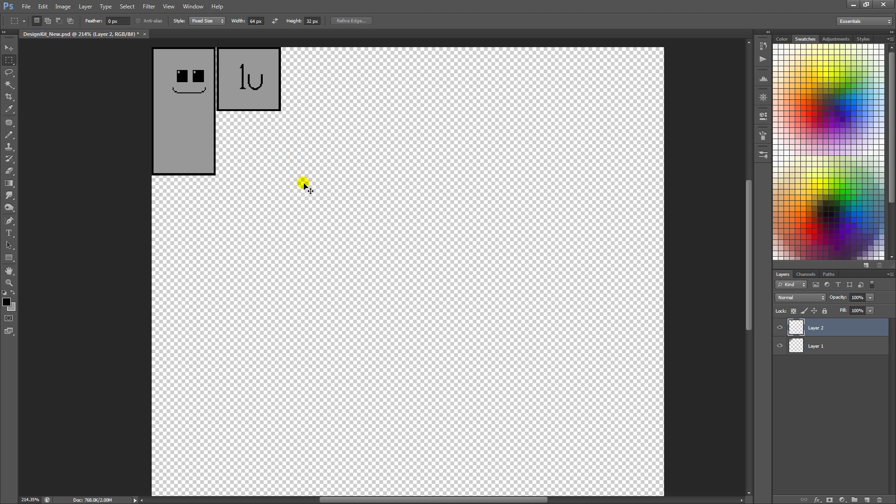
Step: Move the copied half tile below the 1u tile, aligning its lower edge with the tall tile's
{"action": "key", "text": "ctrl+t"}
{"action": "left_click_drag", "start_coordinate": [260, 64], "coordinate": [270, 162]}
{"action": "key", "text": "Return"}
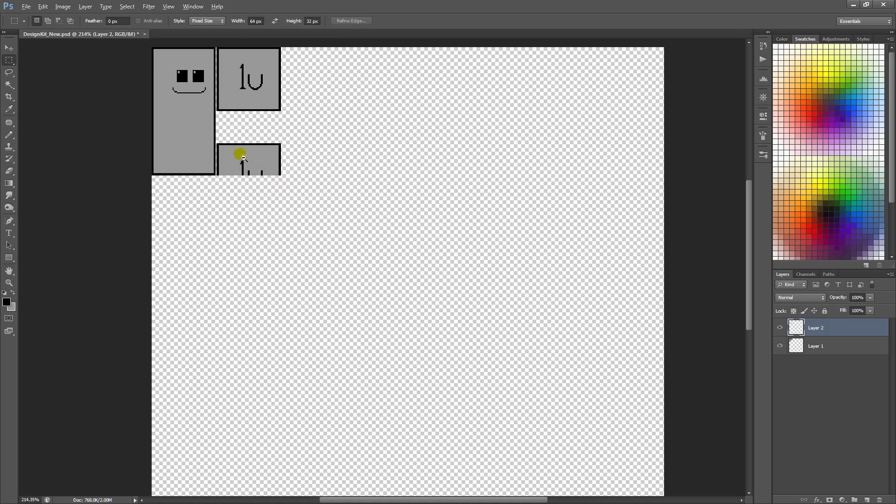
Step: Fill a thin border strip along the copied half tile's open lower edge with black, using a Normal-style marquee
{"action": "scroll", "coordinate": [240, 154], "scroll_direction": "up", "scroll_amount": 5, "text": "alt"}
{"action": "left_click", "coordinate": [193, 22]}
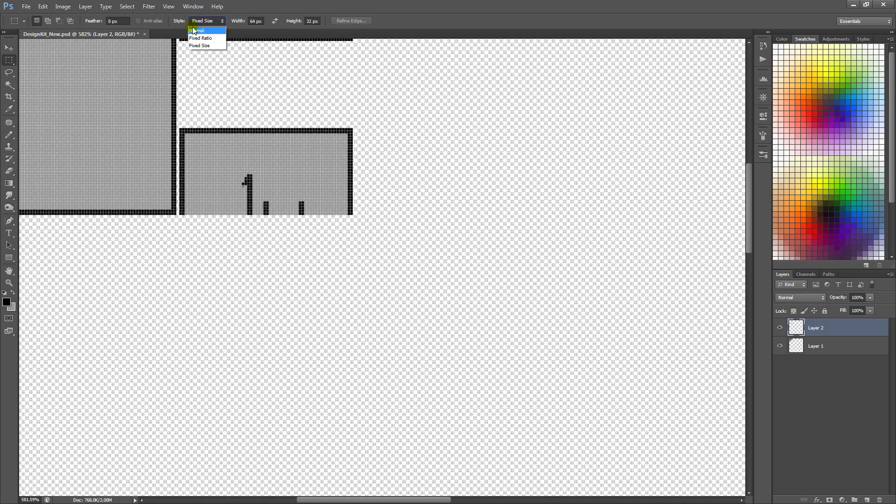
{"action": "left_click", "coordinate": [194, 30]}
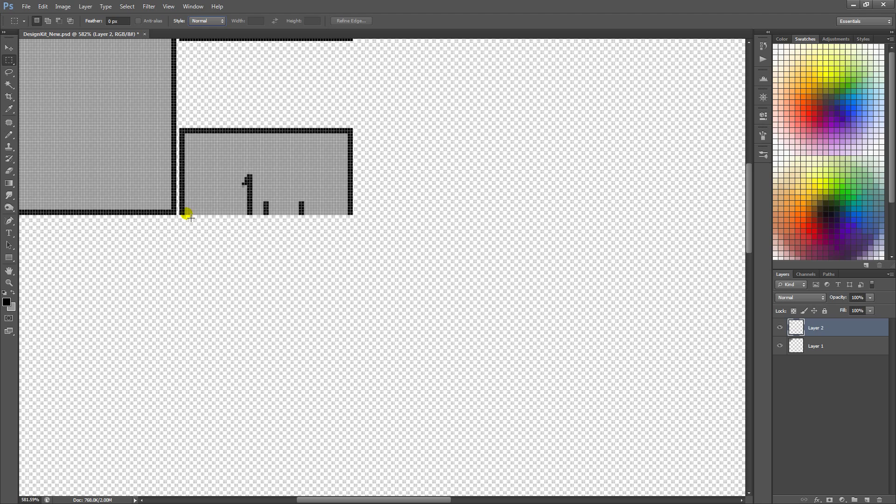
{"action": "left_click_drag", "start_coordinate": [186, 215], "coordinate": [353, 215]}
{"action": "key", "text": "alt+BackSpace"}
{"action": "key", "text": "ctrl+d"}
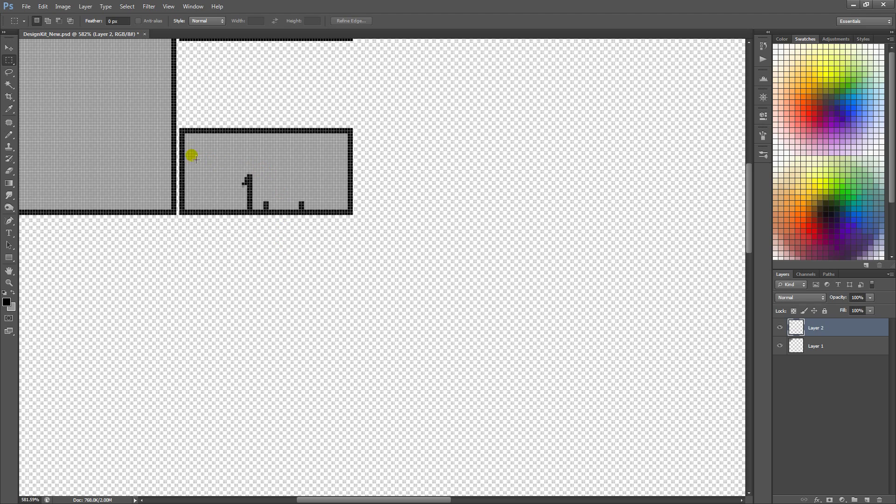
Step: Fill the area between the strip's upper and lower borders with gray, covering the lettering and side borders
{"action": "left_click_drag", "start_coordinate": [179, 135], "coordinate": [349, 209]}
{"action": "key", "text": "x"}
{"action": "key", "text": "alt+BackSpace"}
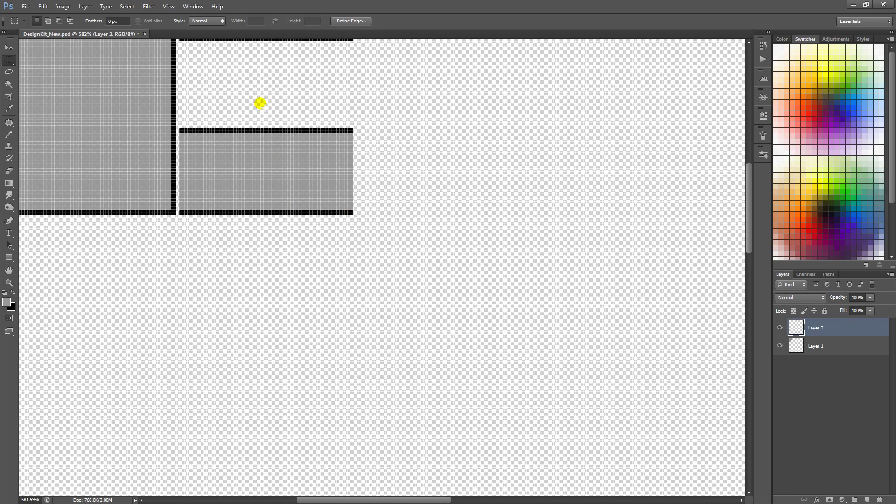
{"action": "key", "text": "ctrl+d"}
Step: Move the gray strip directly beneath the tall face tile, aligned with the canvas's left edge and leaving a small gap
{"action": "left_click", "coordinate": [223, 137], "text": "ctrl+alt"}
{"action": "left_click", "coordinate": [222, 161], "text": "ctrl"}
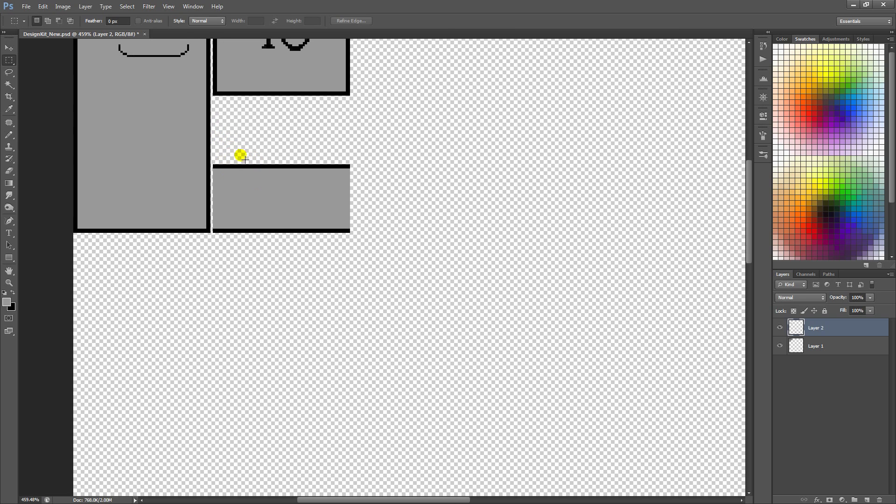
{"action": "key", "text": "ctrl+t"}
{"action": "left_click_drag", "start_coordinate": [267, 197], "coordinate": [112, 273]}
{"action": "key", "text": "Return"}
{"action": "key", "text": "m"}
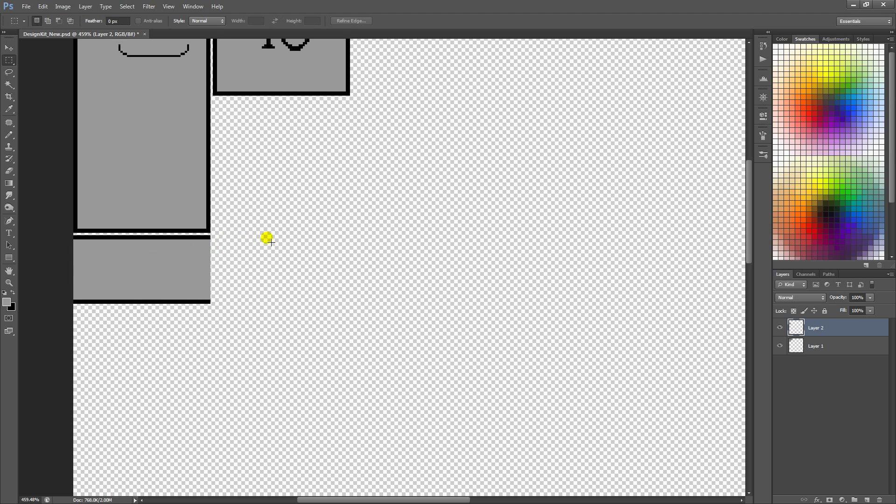
Step: Duplicate the gray strip and place the copy in a new row below, offset one strip width to the right
{"action": "left_click_drag", "start_coordinate": [273, 224], "coordinate": [223, 227]}
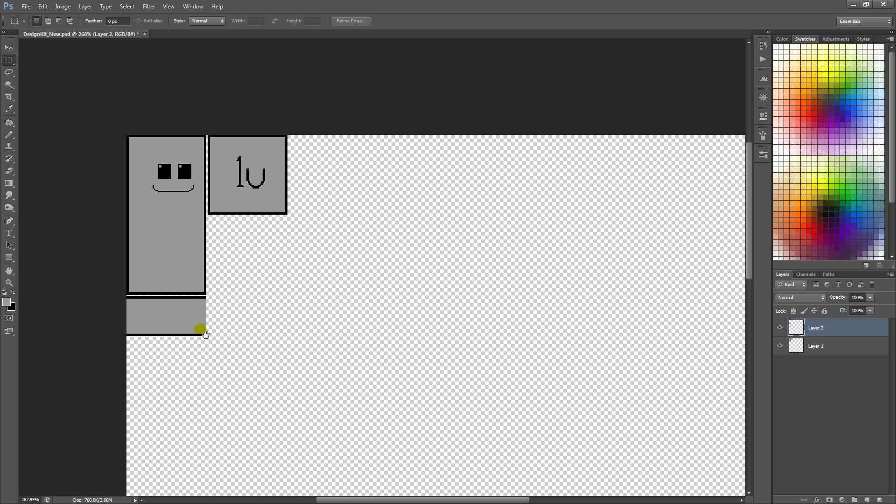
{"action": "left_click_drag", "start_coordinate": [206, 335], "coordinate": [182, 261], "text": "alt"}
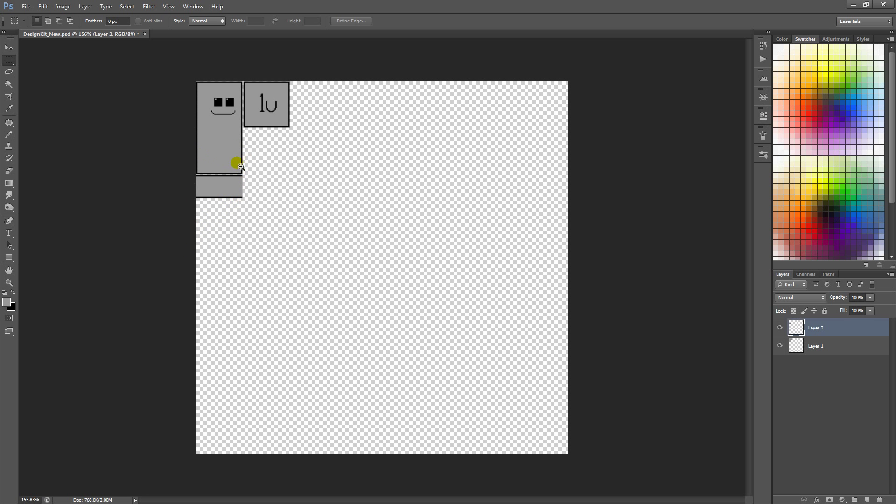
{"action": "left_click_drag", "start_coordinate": [236, 170], "coordinate": [249, 201], "text": "alt"}
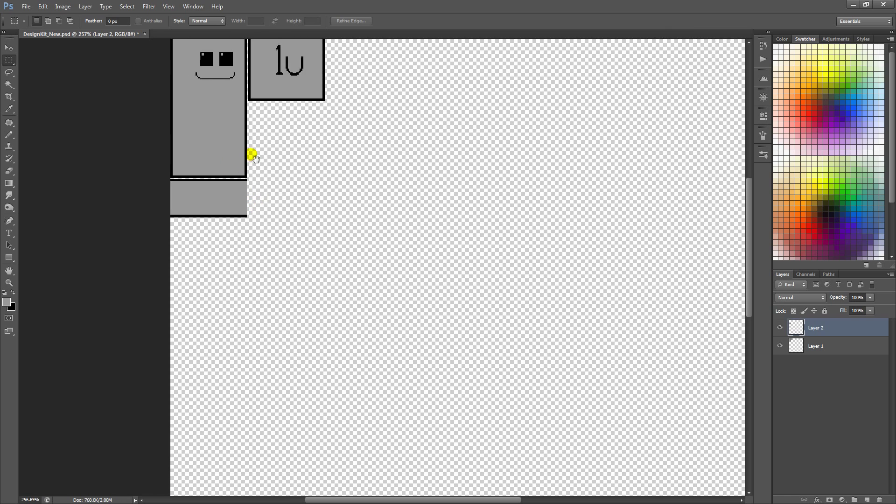
{"action": "left_click_drag", "start_coordinate": [257, 157], "coordinate": [201, 198]}
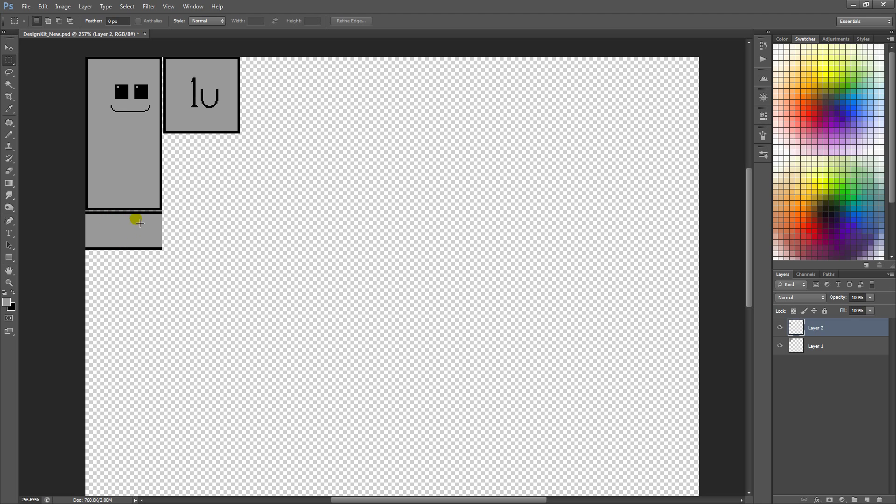
{"action": "left_click_drag", "start_coordinate": [213, 149], "coordinate": [227, 187]}
{"action": "key", "text": "ctrl+j"}
{"action": "key", "text": "ctrl+t"}
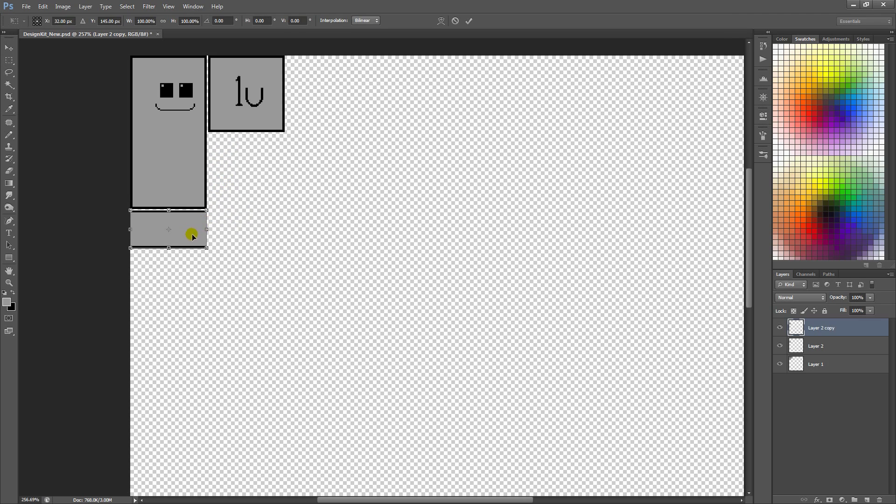
{"action": "left_click_drag", "start_coordinate": [193, 237], "coordinate": [282, 273]}
{"action": "key", "text": "Return"}
{"action": "key", "text": "m"}
Step: Duplicate the strip again to complete the double-width lower row, and merge the strip layers into Layer 2
{"action": "key", "text": "ctrl+j"}
{"action": "key", "text": "ctrl+t"}
{"action": "key", "text": "Return"}
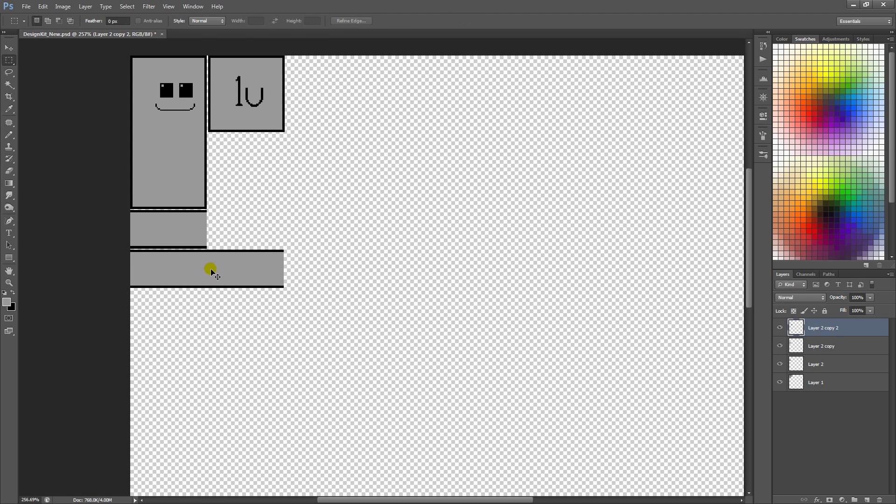
{"action": "key", "text": "ctrl+e"}
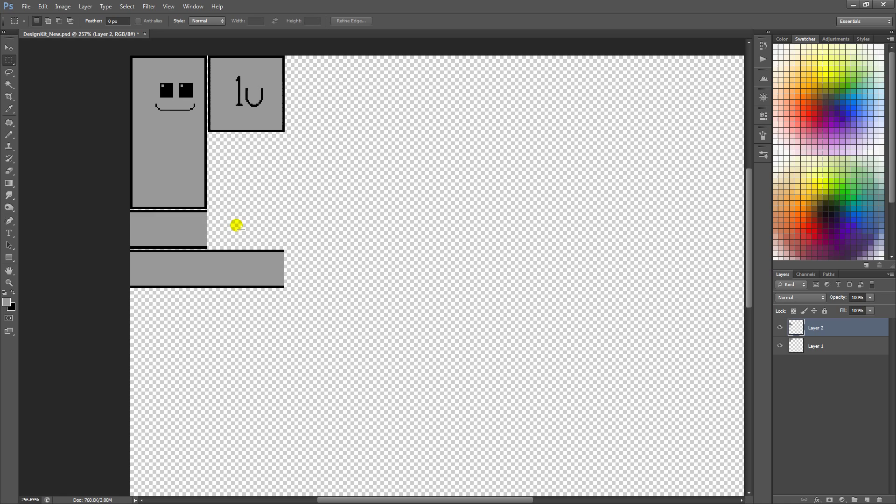
Step: Copy the right half of the upper gray strip to a new layer using a fixed 32 by 32 px selection
{"action": "left_click", "coordinate": [207, 21]}
{"action": "left_click", "coordinate": [202, 41]}
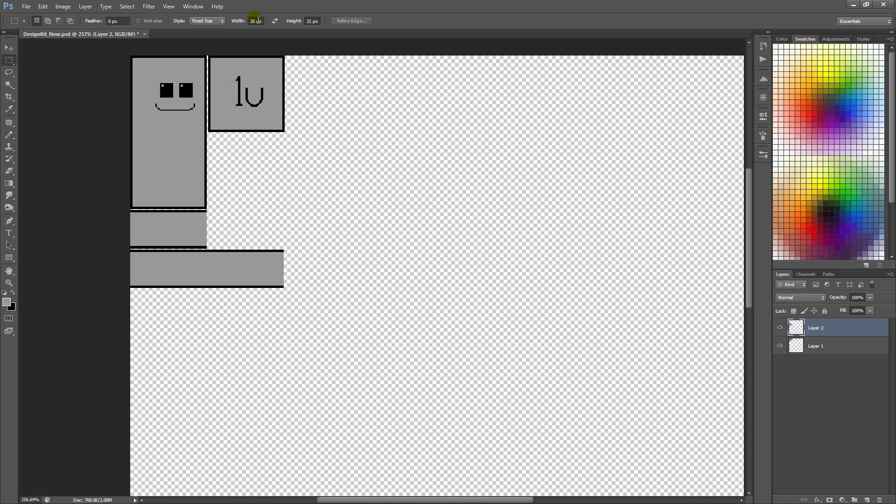
{"action": "left_click_drag", "start_coordinate": [263, 21], "coordinate": [243, 23]}
{"action": "type", "text": "32"}
{"action": "key", "text": "Return"}
{"action": "scroll", "coordinate": [203, 248], "scroll_direction": "up", "scroll_amount": 10, "text": "alt"}
{"action": "left_click_drag", "start_coordinate": [249, 165], "coordinate": [233, 134]}
{"action": "key", "text": "ctrl+j"}
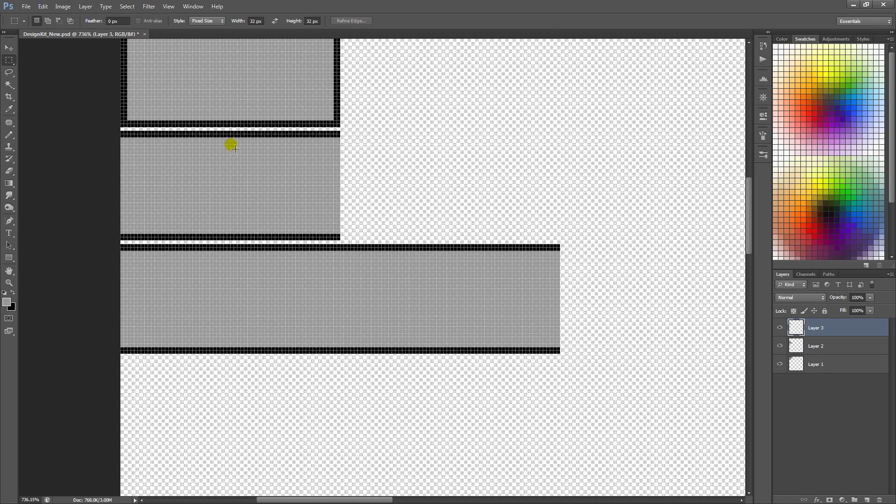
Step: Move the copied 32 px block to the right of the upper strip, leaving a small gap between them
{"action": "key", "text": "ctrl+t"}
{"action": "left_click_drag", "start_coordinate": [265, 204], "coordinate": [372, 216]}
{"action": "key", "text": "Return"}
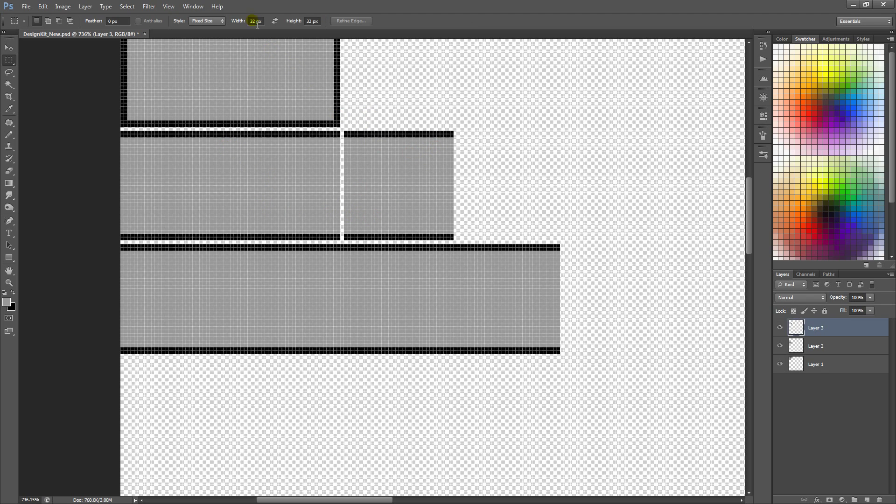
Step: Fill a thin strip along the small block's right edge with black as its border, using a Normal-style marquee
{"action": "left_click", "coordinate": [207, 21]}
{"action": "left_click", "coordinate": [201, 29]}
{"action": "left_click_drag", "start_coordinate": [430, 130], "coordinate": [440, 240]}
{"action": "key", "text": "x"}
{"action": "key", "text": "alt+BackSpace"}
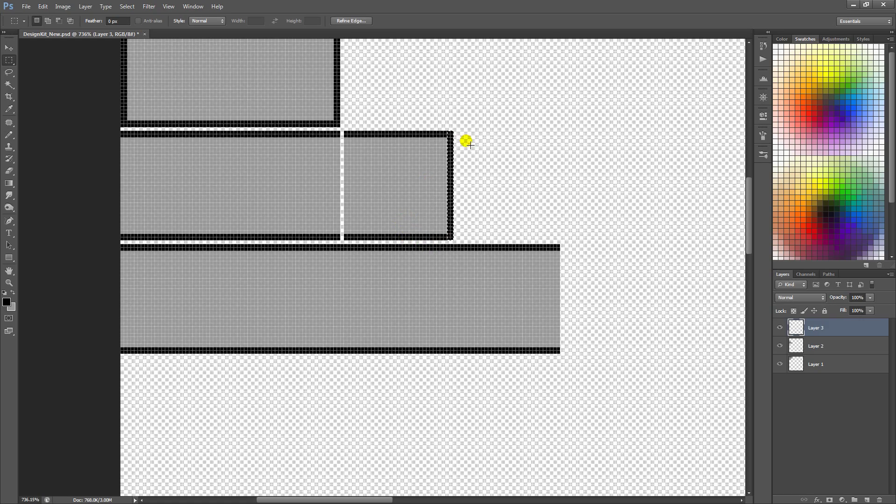
{"action": "key", "text": "ctrl+d"}
Step: Merge the bordered end block's layer down into Layer 2
{"action": "left_click_drag", "start_coordinate": [454, 169], "coordinate": [416, 190]}
{"action": "scroll", "coordinate": [416, 190], "scroll_direction": "up", "scroll_amount": 2, "text": "alt"}
{"action": "left_click_drag", "start_coordinate": [272, 142], "coordinate": [420, 286]}
{"action": "key", "text": "ctrl+d"}
{"action": "left_click_drag", "start_coordinate": [449, 211], "coordinate": [393, 191], "text": "alt"}
{"action": "left_click_drag", "start_coordinate": [374, 199], "coordinate": [402, 237], "text": "alt"}
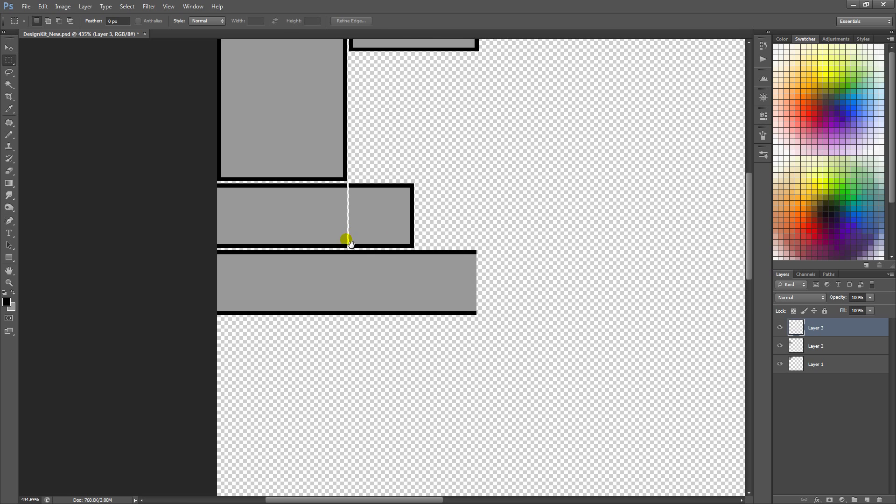
{"action": "key", "text": "ctrl+e"}
Step: Copy the top half of the upper gray strip to a new layer using a fixed 64 by 16 px selection
{"action": "left_click", "coordinate": [201, 25]}
{"action": "left_click", "coordinate": [205, 43]}
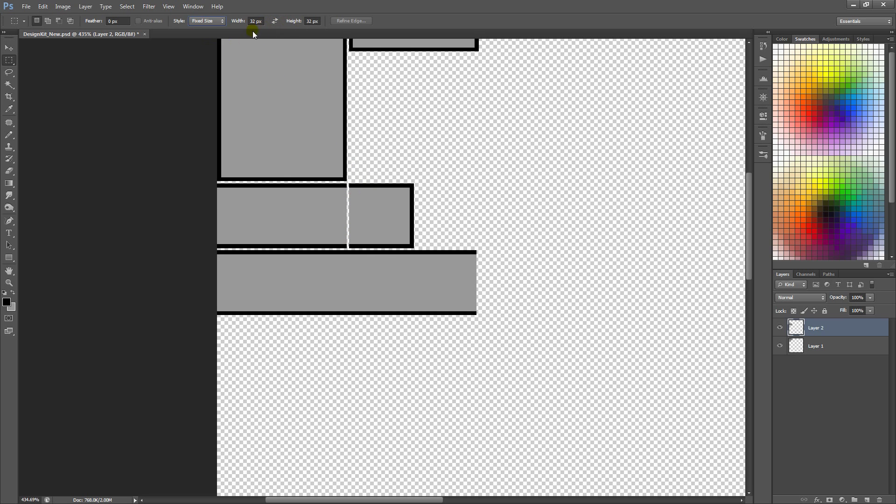
{"action": "type", "text": "64"}
{"action": "left_click", "coordinate": [312, 23]}
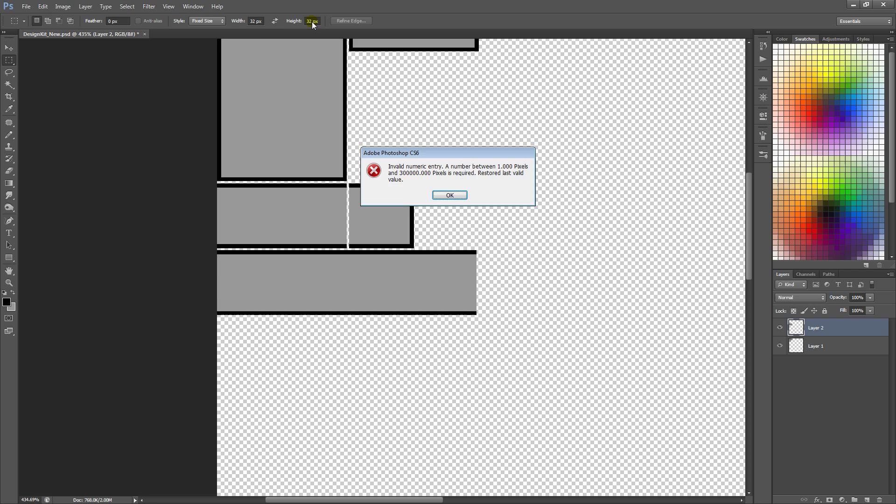
{"action": "left_click", "coordinate": [456, 195]}
{"action": "left_click_drag", "start_coordinate": [263, 22], "coordinate": [233, 32]}
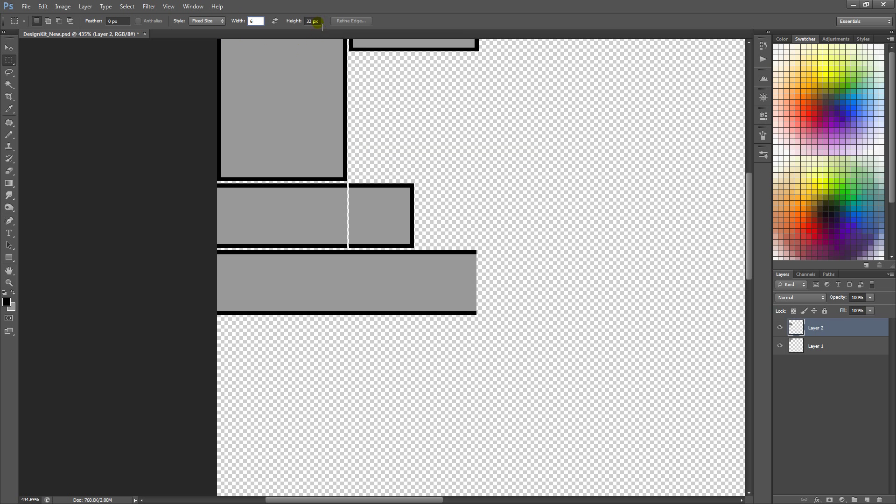
{"action": "type", "text": "16"}
{"action": "left_click_drag", "start_coordinate": [258, 197], "coordinate": [215, 188]}
{"action": "key", "text": "ctrl+j"}
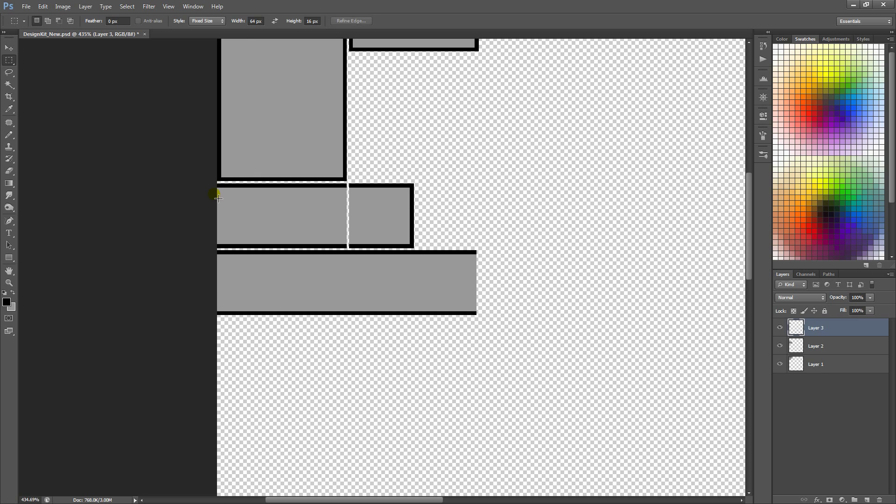
Step: Move the copied half-height strip directly beneath the long gray strip, leaving a small gap between them
{"action": "key", "text": "ctrl+t"}
{"action": "left_click_drag", "start_coordinate": [318, 196], "coordinate": [289, 328]}
{"action": "key", "text": "Down"}
{"action": "key", "text": "Return"}
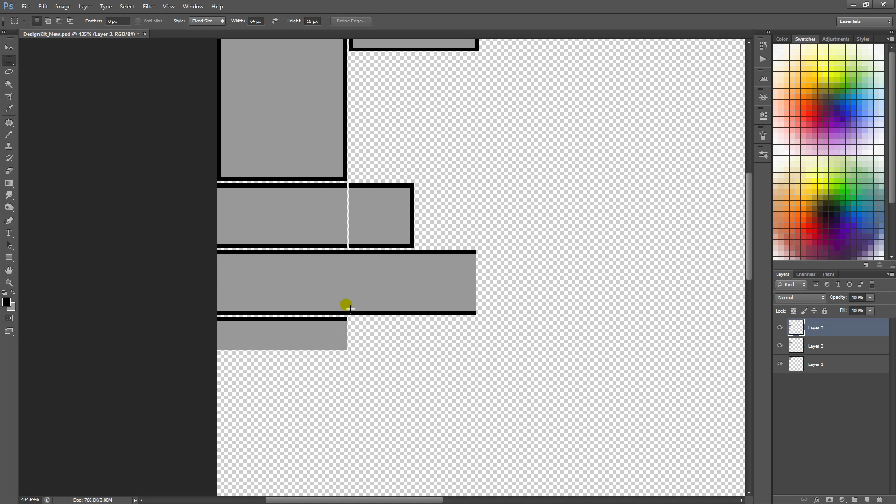
Step: Fill a thin strip along the half-height strip's bottom edge with black as its border, using a Normal-style marquee
{"action": "scroll", "coordinate": [344, 306], "scroll_direction": "up", "scroll_amount": 5, "text": "alt"}
{"action": "left_click", "coordinate": [207, 21]}
{"action": "left_click", "coordinate": [201, 30]}
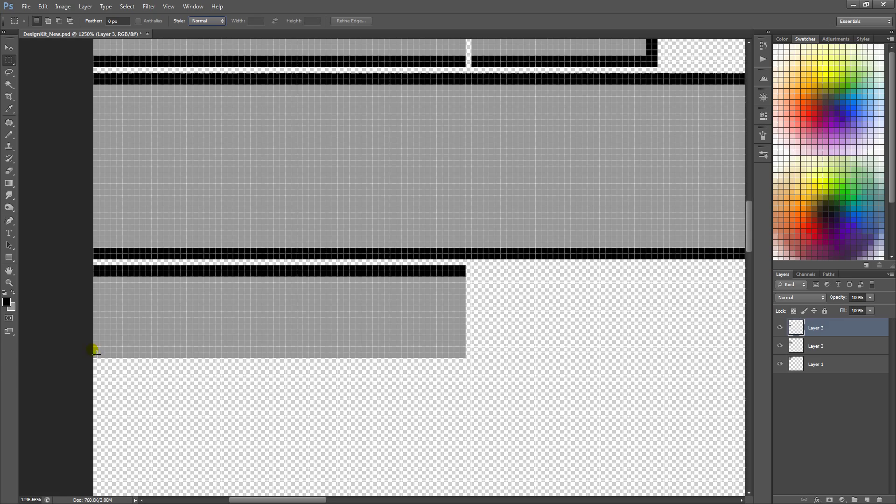
{"action": "left_click_drag", "start_coordinate": [94, 347], "coordinate": [338, 382]}
{"action": "key", "text": "alt+BackSpace"}
{"action": "key", "text": "ctrl+d"}
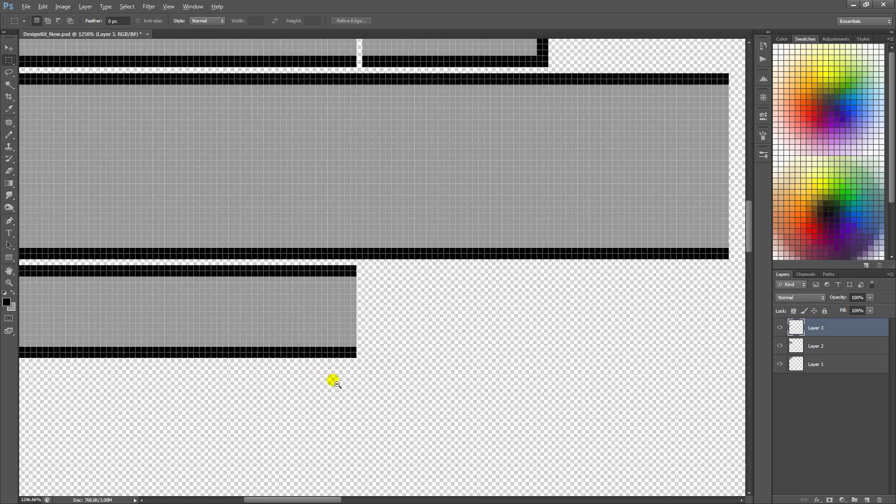
Step: Duplicate the bordered half-height strip into a double-length strip beneath it and merge the copies down into Layer 2
{"action": "scroll", "coordinate": [340, 380], "scroll_direction": "down", "scroll_amount": 3, "text": "alt"}
{"action": "key", "text": "ctrl+j"}
{"action": "left_click_drag", "start_coordinate": [306, 334], "coordinate": [504, 426], "text": "ctrl+alt"}
{"action": "key", "text": "ctrl+e"}
{"action": "key", "text": "ctrl+e"}
{"action": "key", "text": "ctrl+e"}
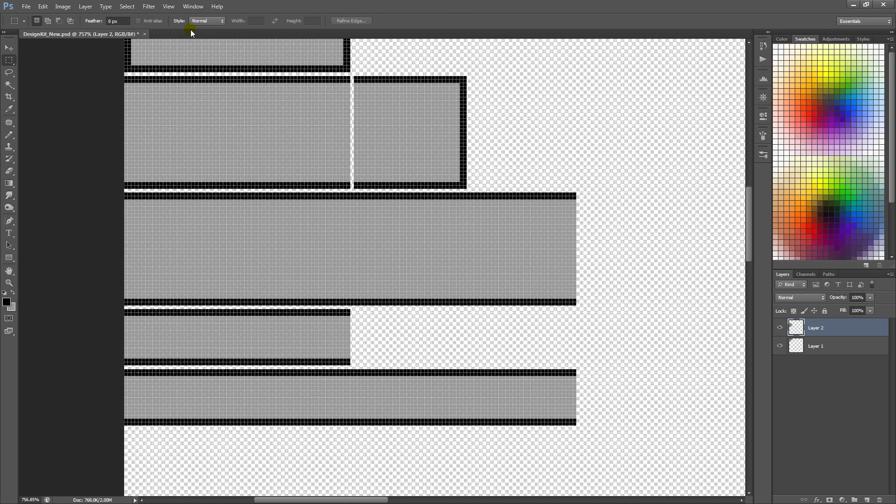
Step: Copy the short thin strip's right end with a fixed 16 by 16 px selection and place it just right of the strip
{"action": "left_click", "coordinate": [207, 21]}
{"action": "left_click", "coordinate": [201, 44]}
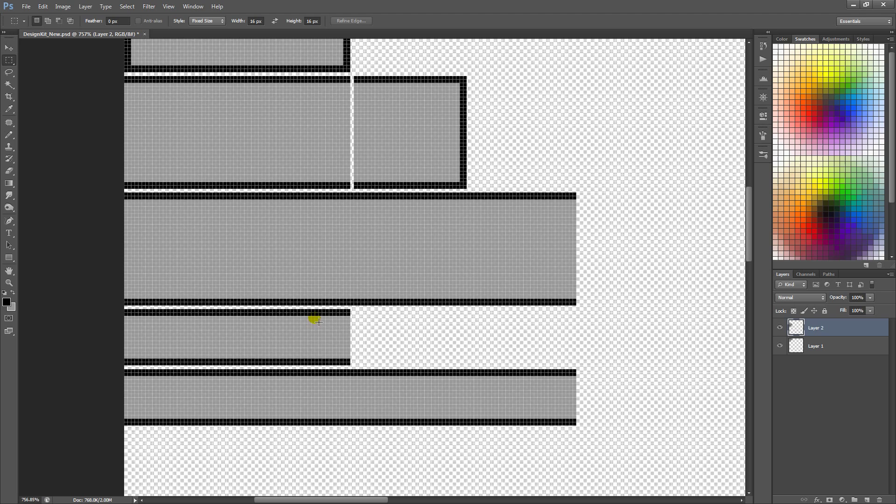
{"action": "left_click_drag", "start_coordinate": [318, 322], "coordinate": [360, 354]}
{"action": "key", "text": "ctrl+j"}
{"action": "key", "text": "ctrl+t"}
{"action": "key", "text": "Return"}
Step: Fill a thin strip along the 16 px block's right edge with black, using a Normal-style marquee
{"action": "left_click", "coordinate": [207, 21]}
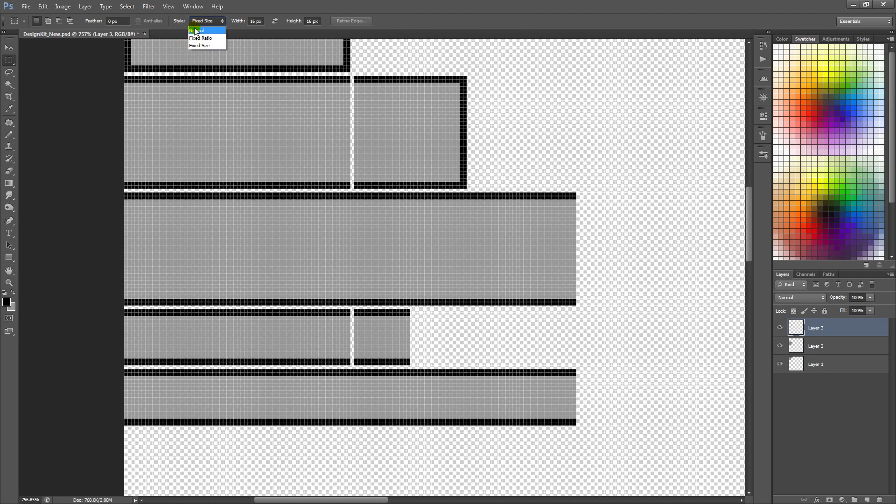
{"action": "left_click", "coordinate": [202, 29]}
{"action": "left_click_drag", "start_coordinate": [405, 310], "coordinate": [410, 366]}
{"action": "key", "text": "alt+BackSpace"}
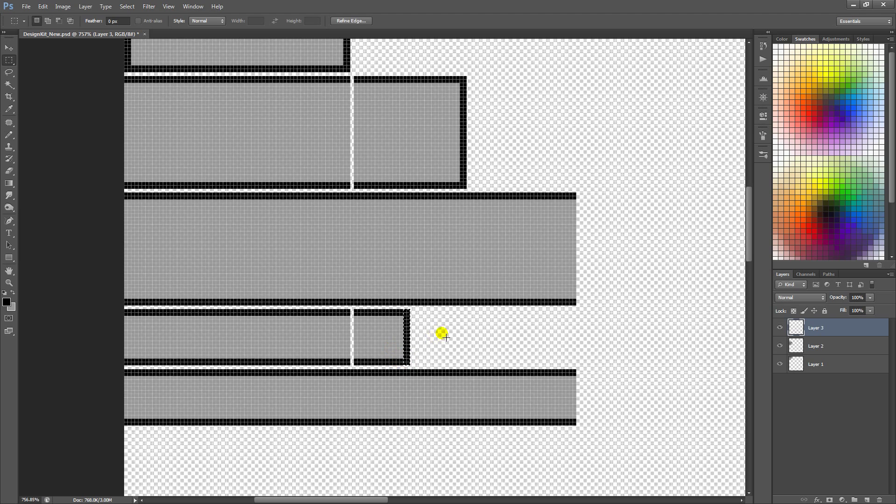
{"action": "key", "text": "ctrl+d"}
Step: Merge the 16 px end block's layer and Layer 2 down into Layer 1
{"action": "scroll", "coordinate": [359, 355], "scroll_direction": "down", "scroll_amount": 7, "text": "alt"}
{"action": "left_click_drag", "start_coordinate": [446, 336], "coordinate": [297, 289]}
{"action": "scroll", "coordinate": [329, 297], "scroll_direction": "up", "scroll_amount": 1, "text": "alt"}
{"action": "key", "text": "Delete"}
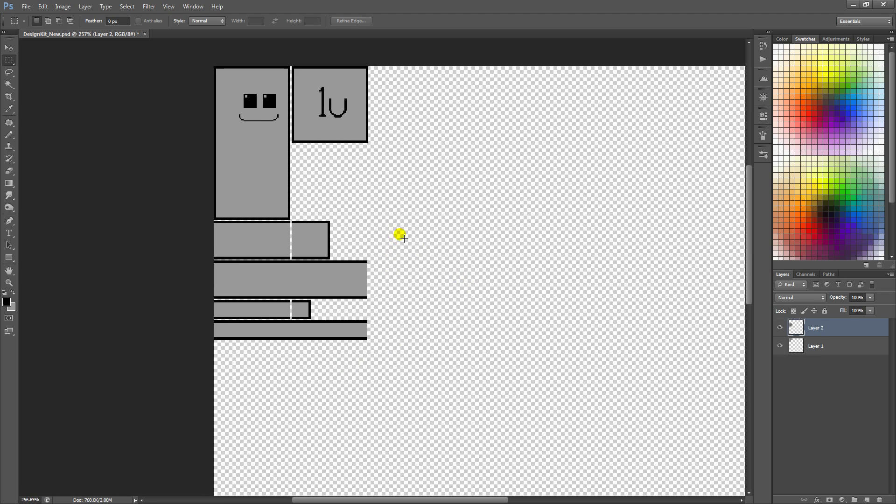
{"action": "left_click", "coordinate": [820, 349]}
{"action": "left_click", "coordinate": [861, 332]}
{"action": "key", "text": "ctrl+e"}
Step: Copy the 1u tile to a new layer and place it below the lowest thin strip at the canvas's left edge
{"action": "left_click_drag", "start_coordinate": [390, 156], "coordinate": [296, 56]}
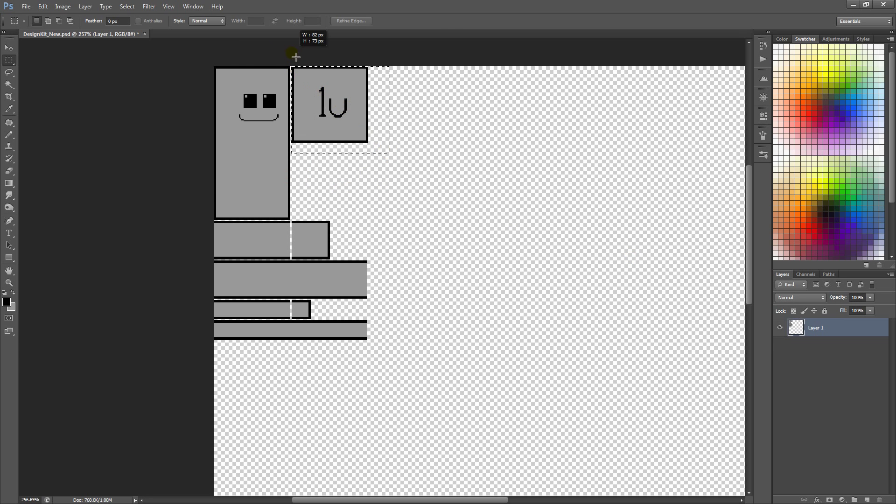
{"action": "key", "text": "ctrl+j"}
{"action": "key", "text": "ctrl+t"}
{"action": "left_click_drag", "start_coordinate": [340, 131], "coordinate": [287, 343]}
{"action": "key", "text": "Down"}
{"action": "key", "text": "Return"}
{"action": "scroll", "coordinate": [288, 344], "scroll_direction": "up", "scroll_amount": 5, "text": "alt"}
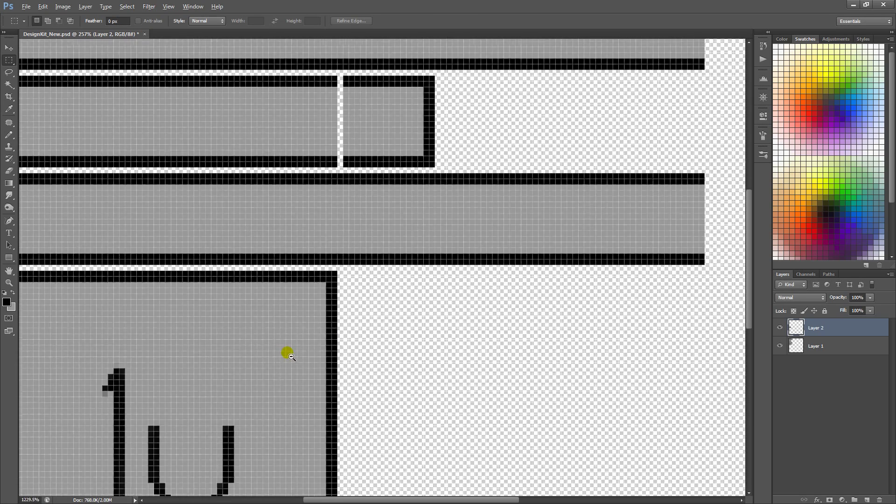
Step: Duplicate the lower 1u tile twice to form a row of three touching tiles, and merge them into Layer 2
{"action": "scroll", "coordinate": [287, 352], "scroll_direction": "down", "scroll_amount": 6, "text": "alt"}
{"action": "key", "text": "ctrl+j"}
{"action": "key", "text": "ctrl+t"}
{"action": "left_click_drag", "start_coordinate": [183, 287], "coordinate": [237, 285]}
{"action": "key", "text": "Return"}
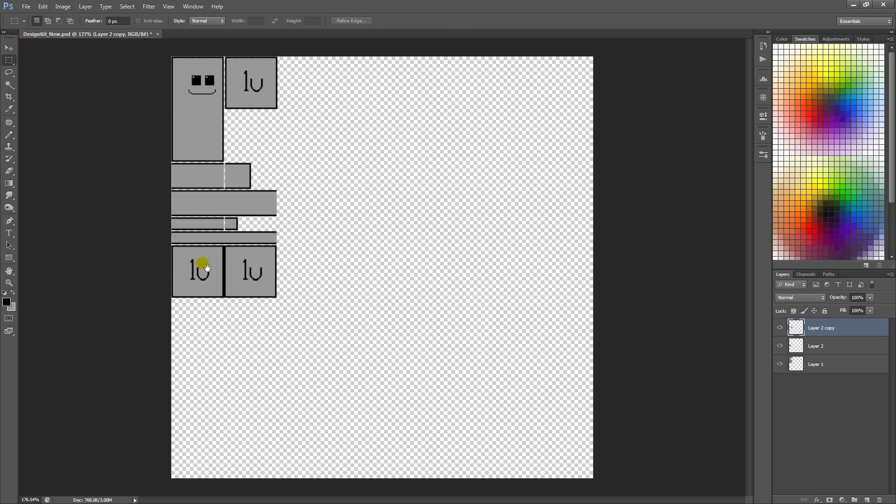
{"action": "scroll", "coordinate": [207, 267], "scroll_direction": "up", "scroll_amount": 4, "text": "alt"}
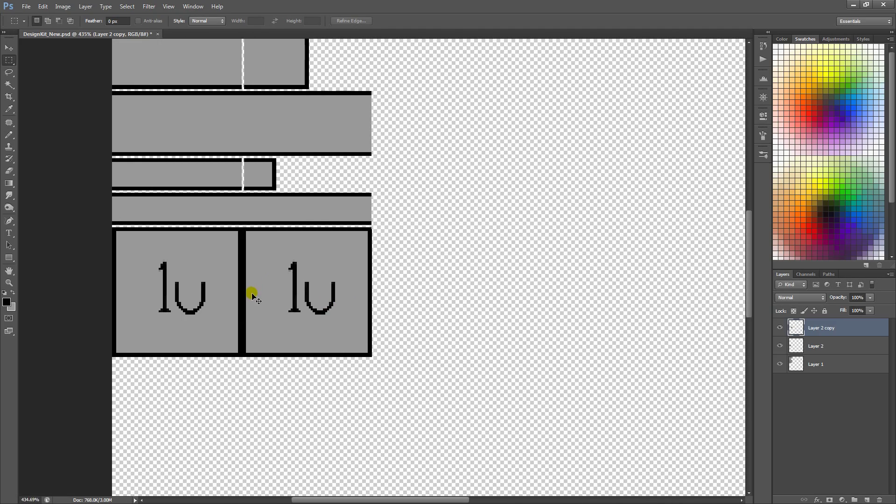
{"action": "key", "text": "ctrl+j"}
{"action": "left_click_drag", "start_coordinate": [264, 324], "coordinate": [407, 324], "text": "ctrl"}
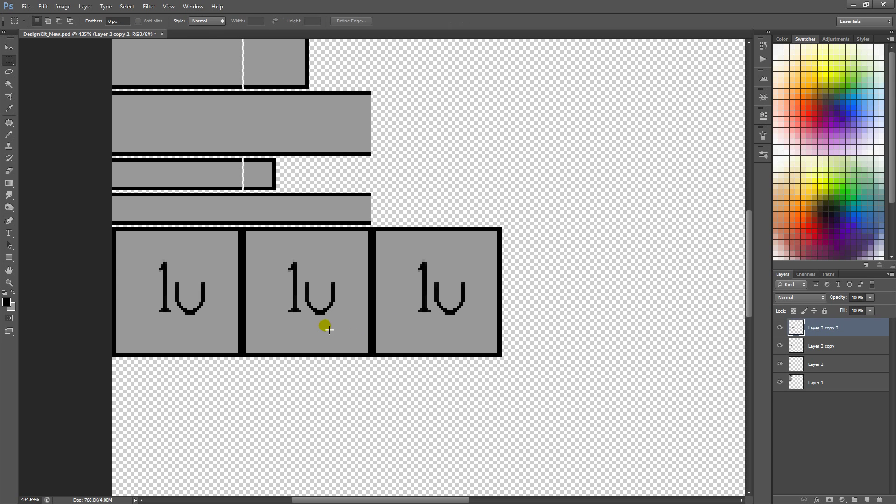
{"action": "key", "text": "ctrl+e"}
{"action": "key", "text": "ctrl+e"}
Step: Duplicate the row of 1u tiles twice downward to form a 3 by 3 grid, and merge everything into Layer 1
{"action": "key", "text": "ctrl+j"}
{"action": "left_click_drag", "start_coordinate": [329, 306], "coordinate": [299, 282], "text": "ctrl"}
{"action": "key", "text": "ctrl+j"}
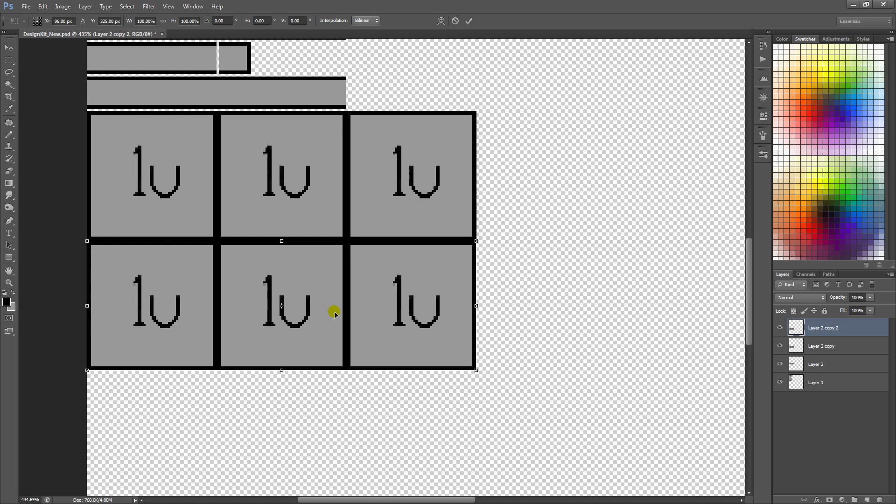
{"action": "left_click_drag", "start_coordinate": [334, 308], "coordinate": [353, 409], "text": "ctrl"}
{"action": "key", "text": "ctrl+e"}
{"action": "key", "text": "ctrl+e"}
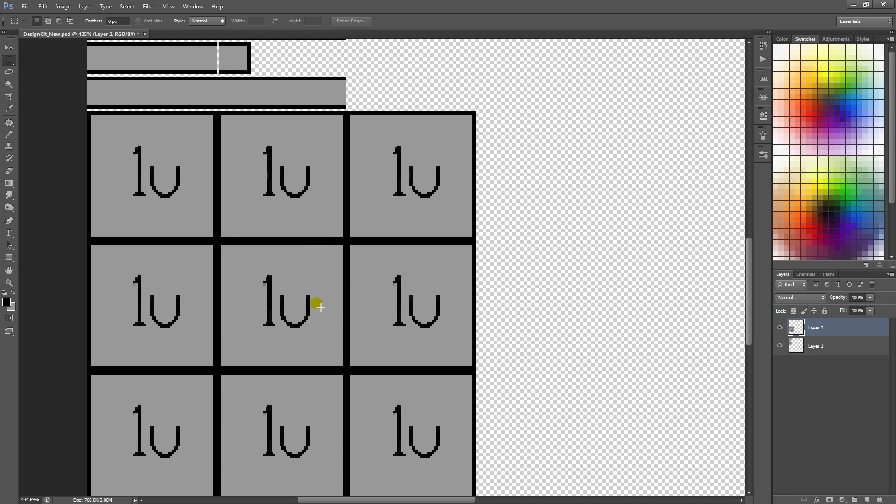
{"action": "key", "text": "ctrl+e"}
Step: Copy the thin strip's end block with a fixed 16 by 16 px selection and move it above the upper strip's end block
{"action": "scroll", "coordinate": [299, 303], "scroll_direction": "up", "scroll_amount": 5}
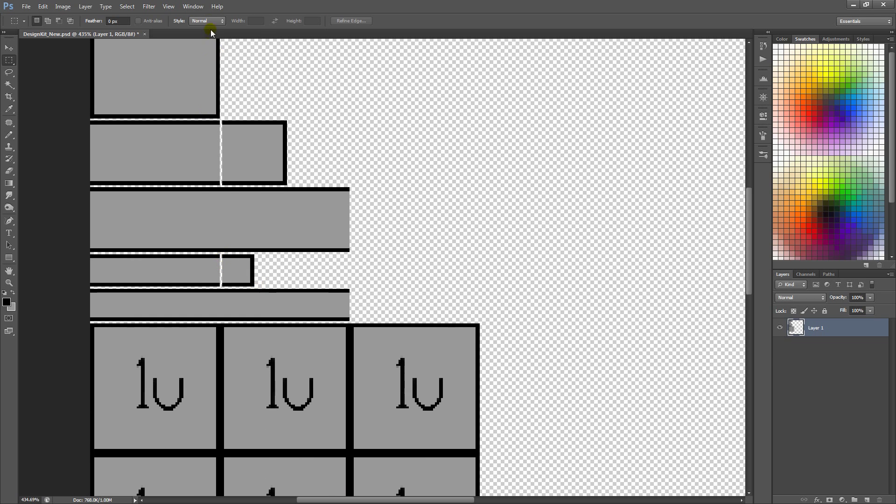
{"action": "left_click", "coordinate": [207, 20]}
{"action": "left_click", "coordinate": [210, 44]}
{"action": "left_click", "coordinate": [223, 255]}
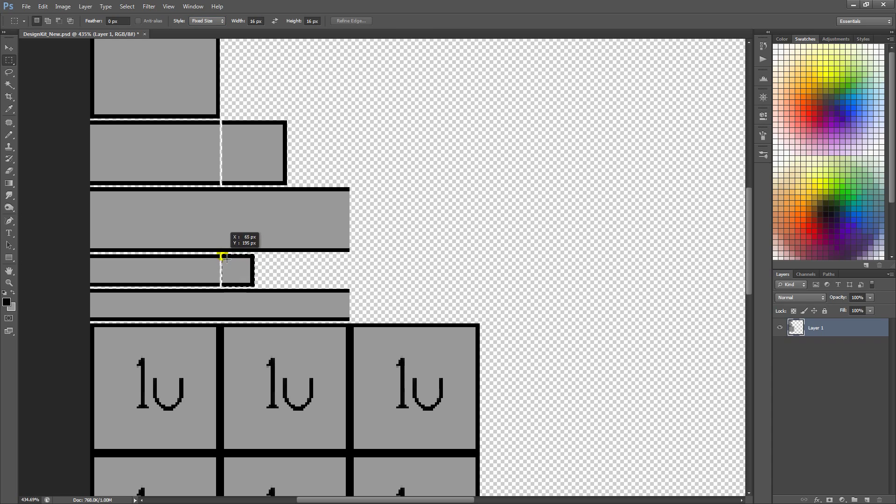
{"action": "key", "text": "ctrl+j"}
{"action": "key", "text": "ctrl+t"}
{"action": "left_click_drag", "start_coordinate": [239, 270], "coordinate": [238, 114]}
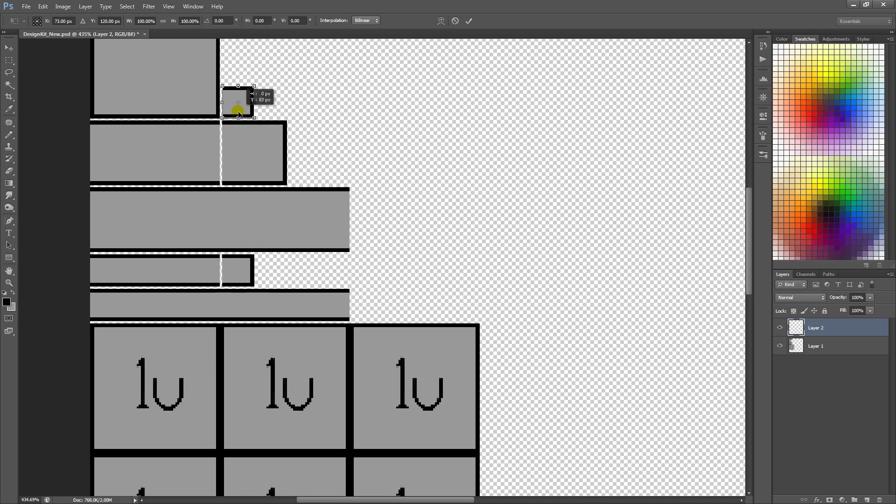
{"action": "key", "text": "Return"}
{"action": "scroll", "coordinate": [271, 200], "scroll_direction": "up", "scroll_amount": 3}
Step: Duplicate the small block twice, placing one copy to its right and another above that copy, rotated -90 degrees
{"action": "scroll", "coordinate": [270, 201], "scroll_direction": "up", "scroll_amount": 5, "text": "alt"}
{"action": "key", "text": "ctrl+j"}
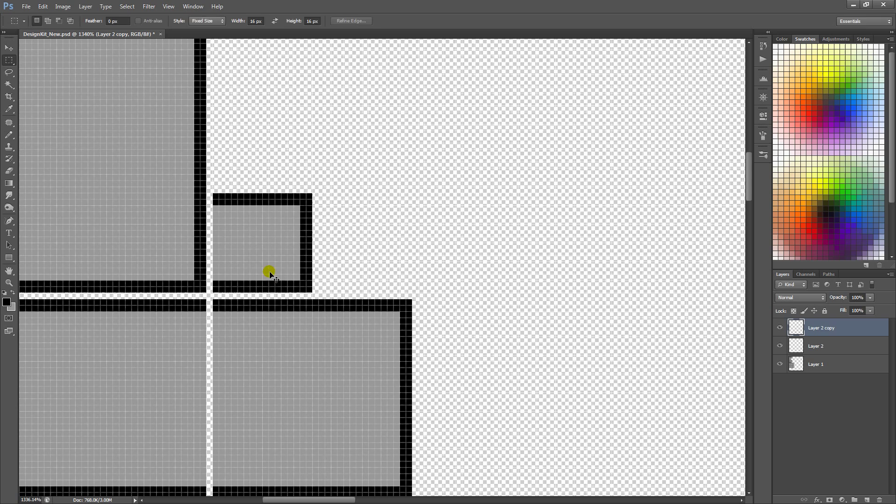
{"action": "key", "text": "ctrl+j"}
{"action": "key", "text": "ctrl+t"}
{"action": "left_click_drag", "start_coordinate": [270, 276], "coordinate": [344, 179]}
{"action": "left_click_drag", "start_coordinate": [286, 180], "coordinate": [413, 253]}
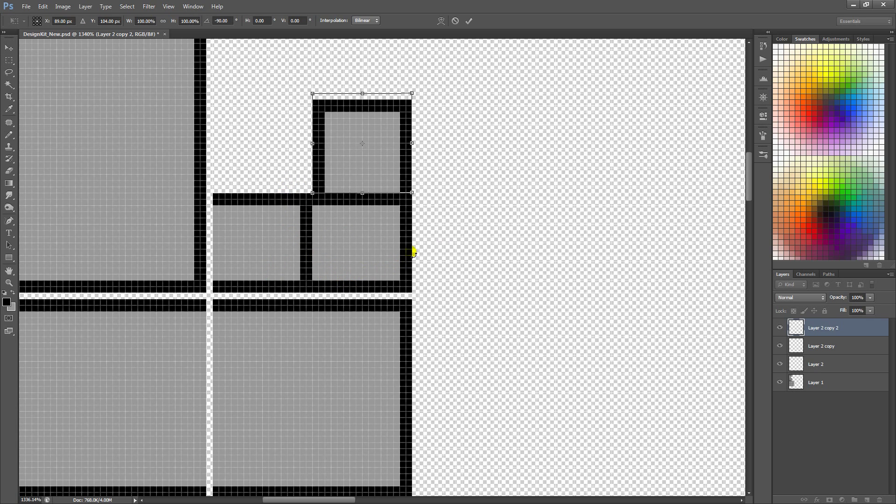
{"action": "key", "text": "Return"}
Step: Fill a thin strip along the lower-left small block's left edge with black, using a Normal-style marquee
{"action": "left_click_drag", "start_coordinate": [321, 190], "coordinate": [292, 200]}
{"action": "left_click", "coordinate": [195, 21]}
{"action": "left_click", "coordinate": [205, 24]}
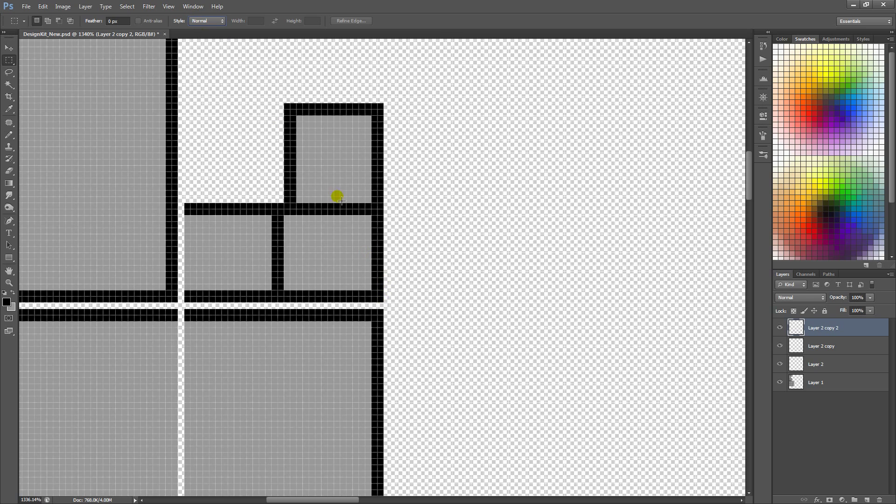
{"action": "left_click_drag", "start_coordinate": [384, 301], "coordinate": [187, 106]}
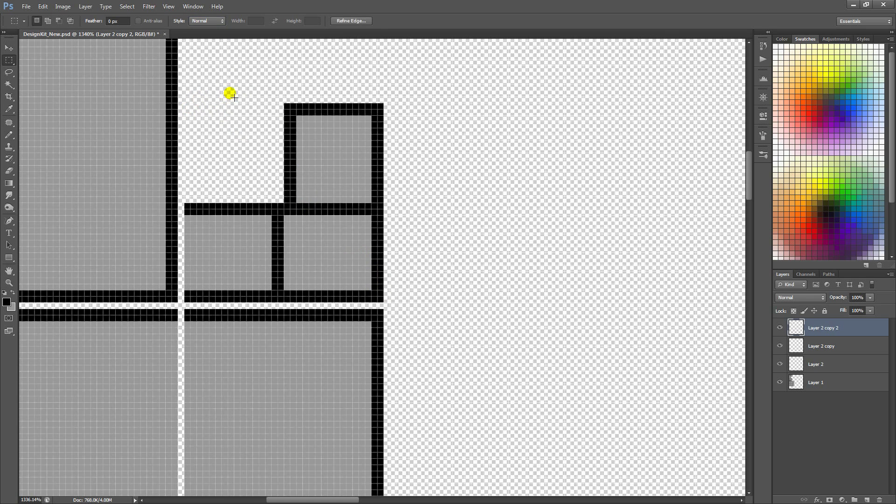
{"action": "key", "text": "ctrl+d"}
{"action": "left_click_drag", "start_coordinate": [328, 197], "coordinate": [299, 202]}
{"action": "left_click_drag", "start_coordinate": [158, 215], "coordinate": [167, 307]}
{"action": "key", "text": "alt+BackSpace"}
{"action": "key", "text": "ctrl+d"}
Step: Swap to the gray color and fill over the inner black borders to join the small blocks into one L-shaped piece
{"action": "key", "text": "x"}
{"action": "left_click_drag", "start_coordinate": [243, 220], "coordinate": [317, 298]}
{"action": "key", "text": "alt+BackSpace"}
{"action": "key", "text": "ctrl+d"}
{"action": "left_click_drag", "start_coordinate": [268, 209], "coordinate": [344, 248]}
{"action": "key", "text": "alt+BackSpace"}
Step: Merge all the L-shaped piece's layers into Layer 1
{"action": "scroll", "coordinate": [240, 264], "scroll_direction": "down", "scroll_amount": 10, "text": "alt"}
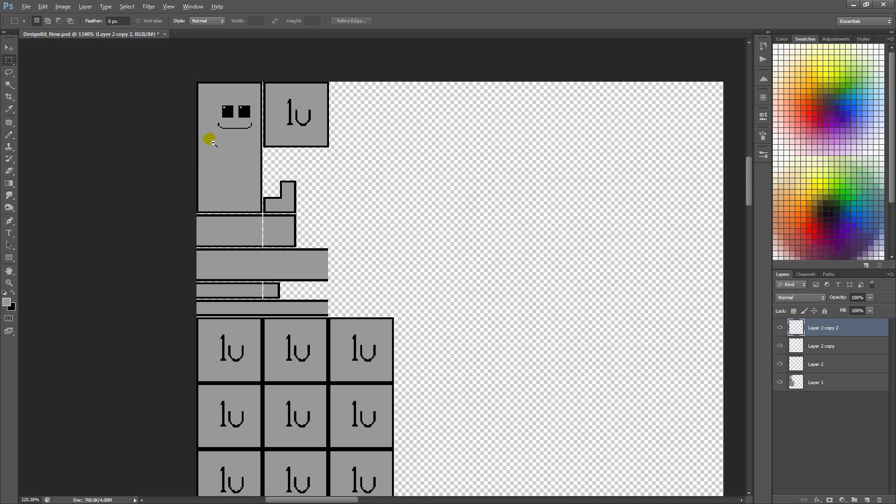
{"action": "scroll", "coordinate": [240, 230], "scroll_direction": "up", "scroll_amount": 2, "text": "alt"}
{"action": "key", "text": "ctrl+e"}
{"action": "key", "text": "ctrl+shift+e"}
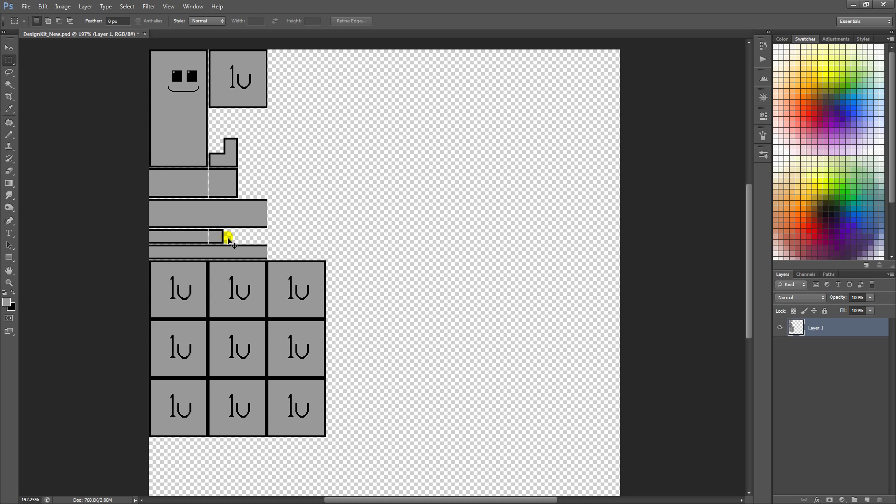
{"action": "left_click_drag", "start_coordinate": [276, 262], "coordinate": [259, 231]}
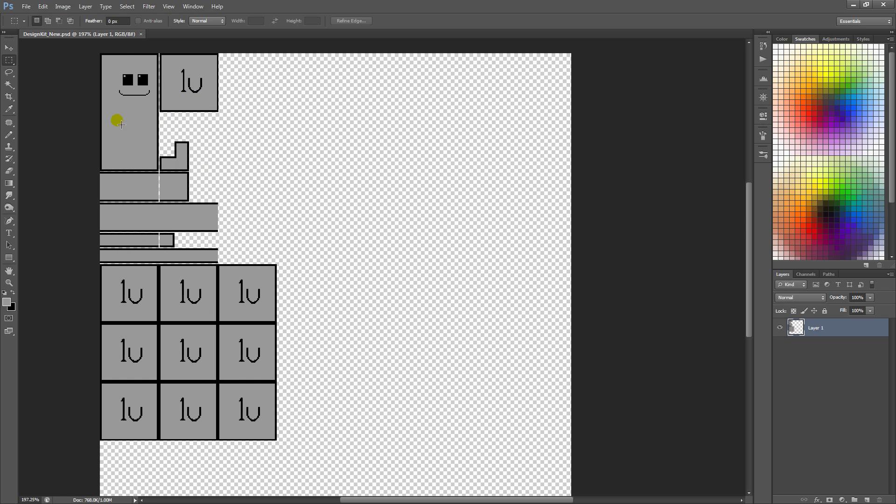
{"action": "left_click_drag", "start_coordinate": [116, 71], "coordinate": [156, 107]}
{"action": "left_click", "coordinate": [149, 139]}
{"action": "left_click_drag", "start_coordinate": [383, 240], "coordinate": [251, 168]}
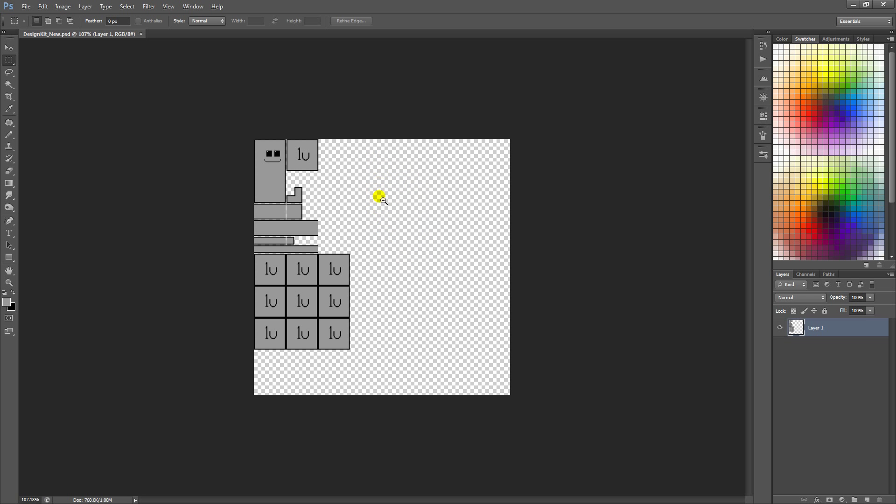
{"action": "scroll", "coordinate": [392, 263], "scroll_direction": "up", "scroll_amount": 3, "text": "alt"}
{"action": "left_click_drag", "start_coordinate": [393, 263], "coordinate": [399, 283], "text": "alt"}
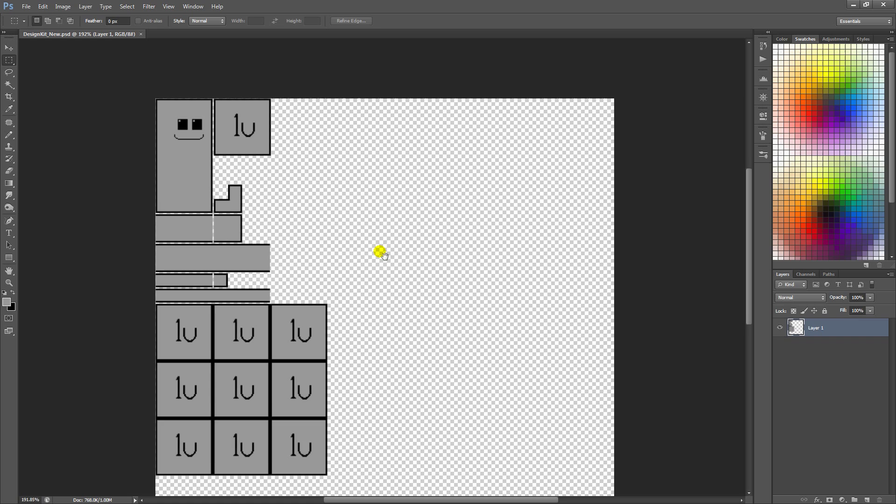
{"action": "left_click_drag", "start_coordinate": [374, 248], "coordinate": [340, 244]}
{"action": "left_click_drag", "start_coordinate": [290, 228], "coordinate": [304, 170]}
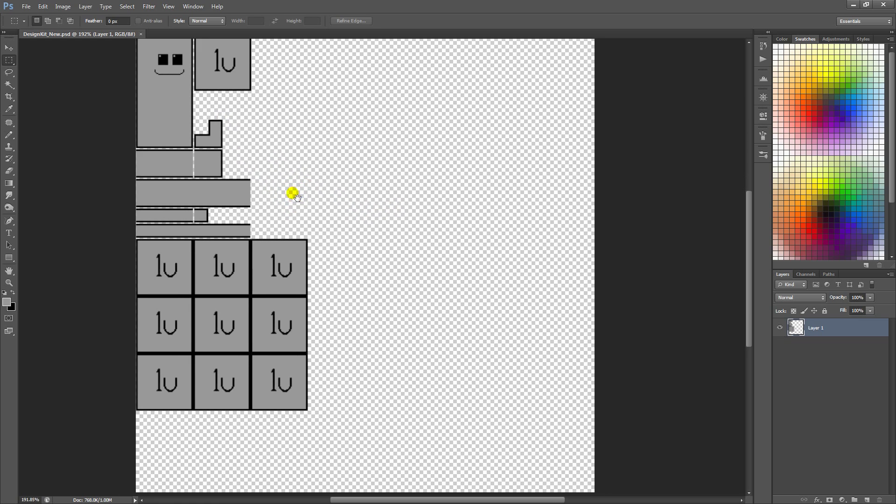
{"action": "left_click_drag", "start_coordinate": [304, 209], "coordinate": [229, 281]}
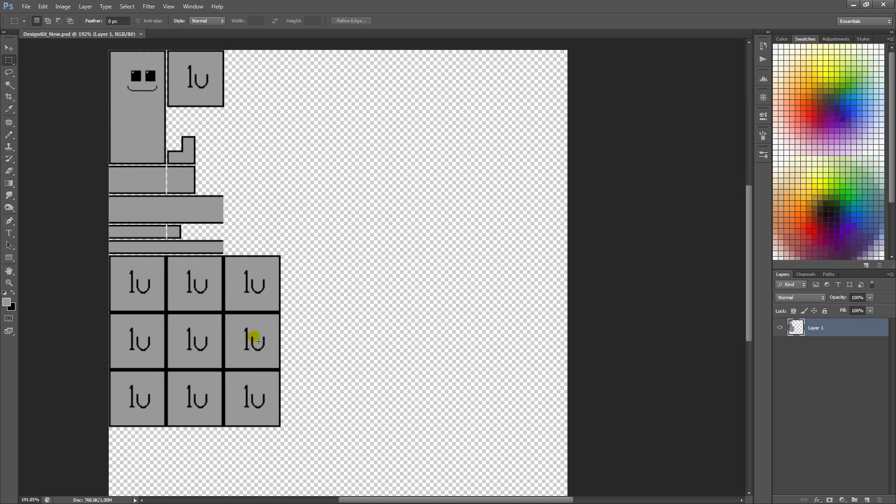
{"action": "left_click_drag", "start_coordinate": [306, 278], "coordinate": [259, 290]}
{"action": "left_click_drag", "start_coordinate": [272, 276], "coordinate": [242, 254], "text": "ctrl"}
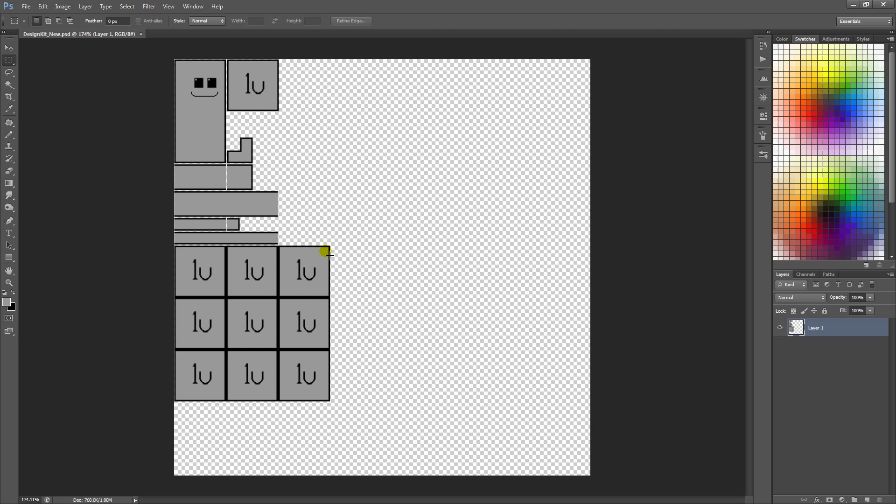
Step: Save a copy of the kit as DesignKit_New.png in PNG format with Smallest / Slow compression and no interlacing
{"action": "left_click", "coordinate": [24, 7]}
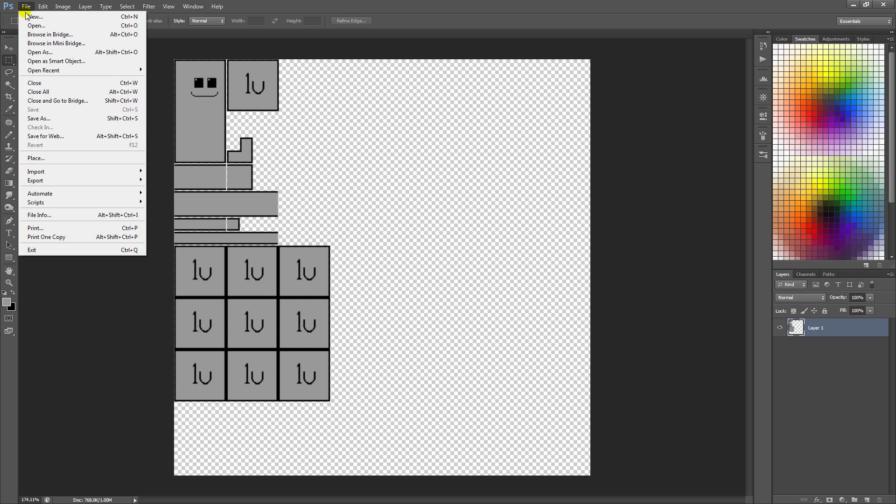
{"action": "left_click", "coordinate": [84, 116]}
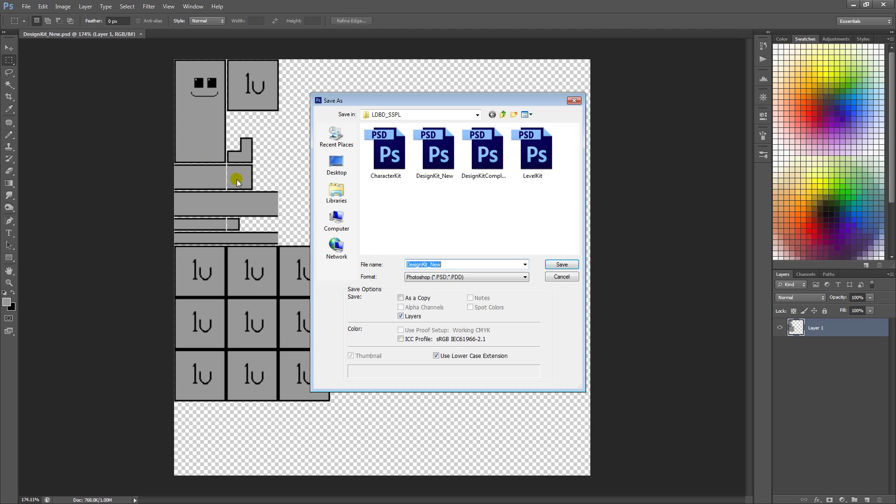
{"action": "left_click", "coordinate": [448, 278]}
{"action": "left_click", "coordinate": [427, 382]}
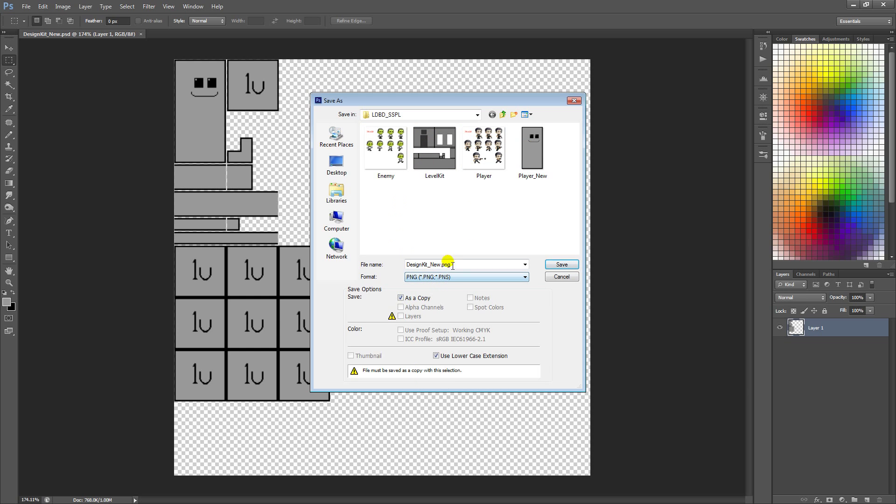
{"action": "left_click", "coordinate": [561, 267]}
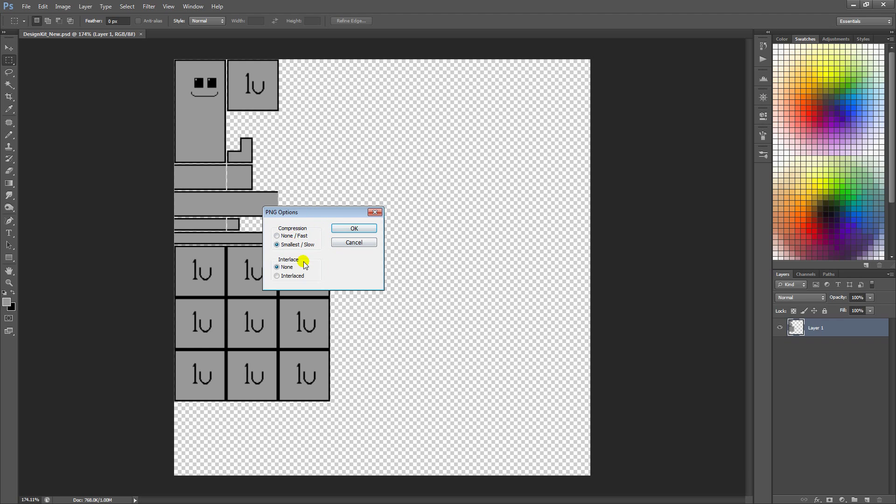
{"action": "left_click", "coordinate": [337, 230]}
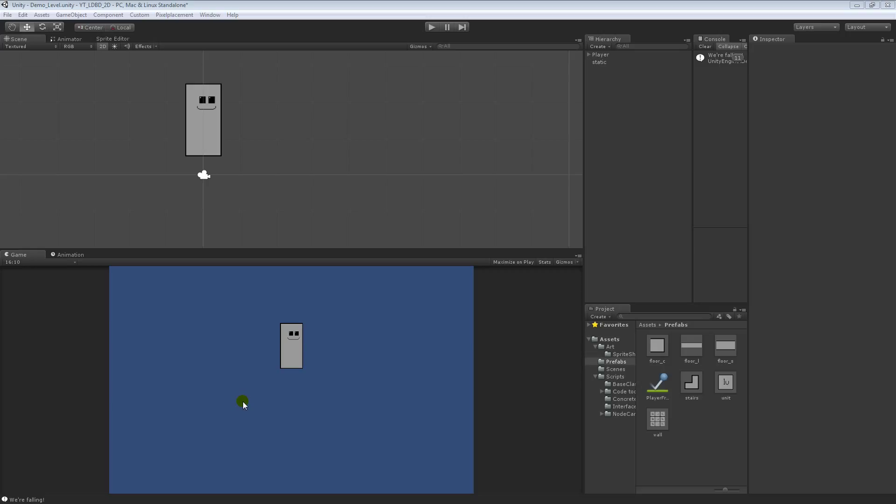
Step: Switch to Unity, compare the import settings of Player_New and DesignKit_New in SpriteSheets, and set DesignKit_New's packing tag to greybox
{"action": "left_click", "coordinate": [631, 355]}
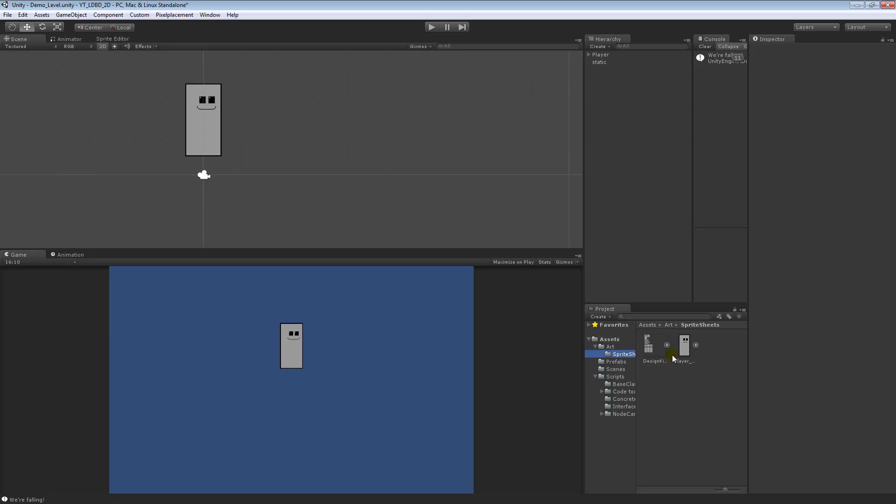
{"action": "left_click", "coordinate": [686, 352]}
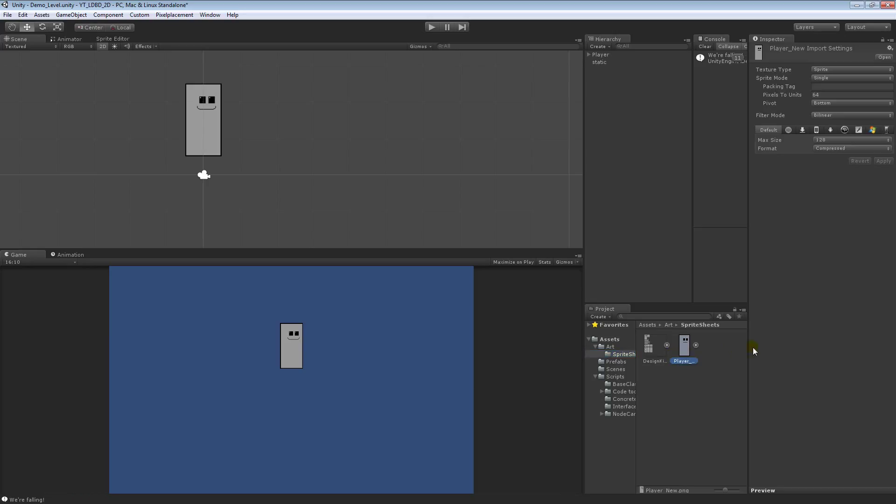
{"action": "left_click", "coordinate": [653, 352]}
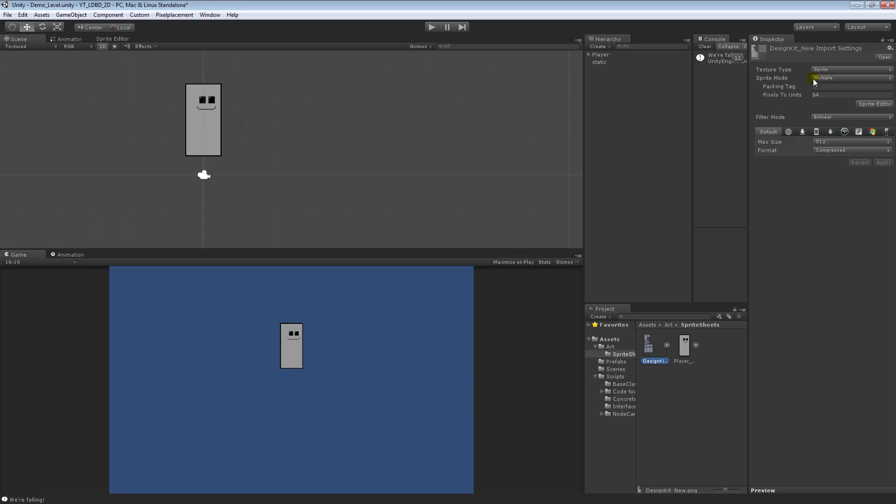
{"action": "left_click", "coordinate": [684, 345]}
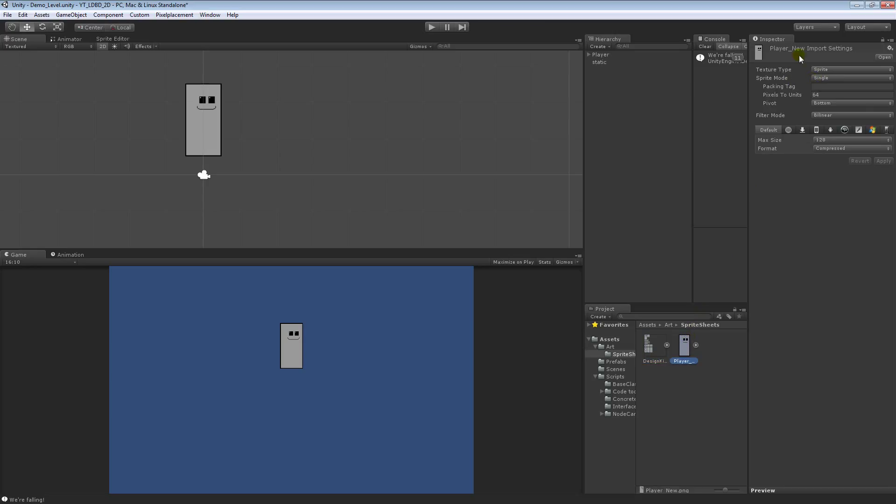
{"action": "left_click", "coordinate": [649, 348]}
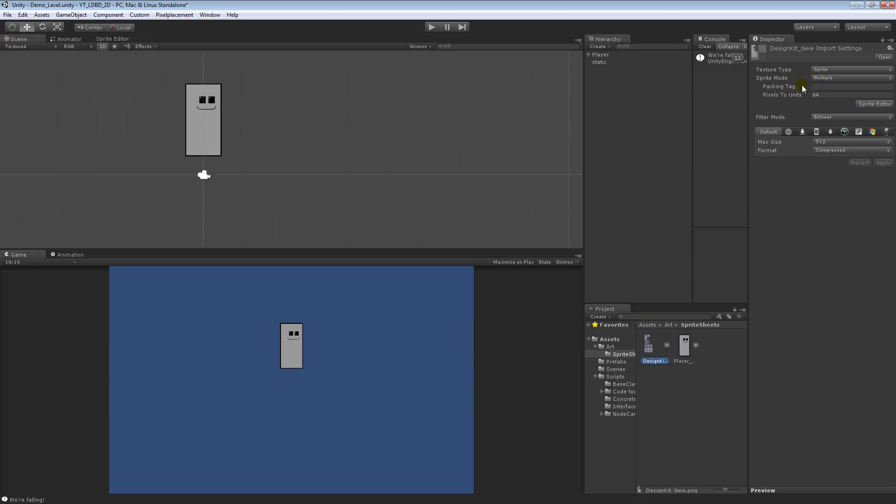
{"action": "left_click", "coordinate": [853, 88]}
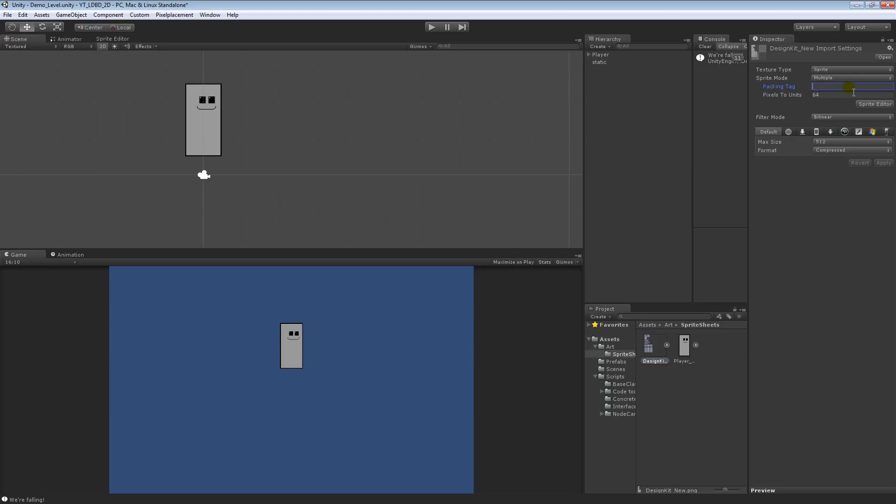
{"action": "type", "text": "greybox"}
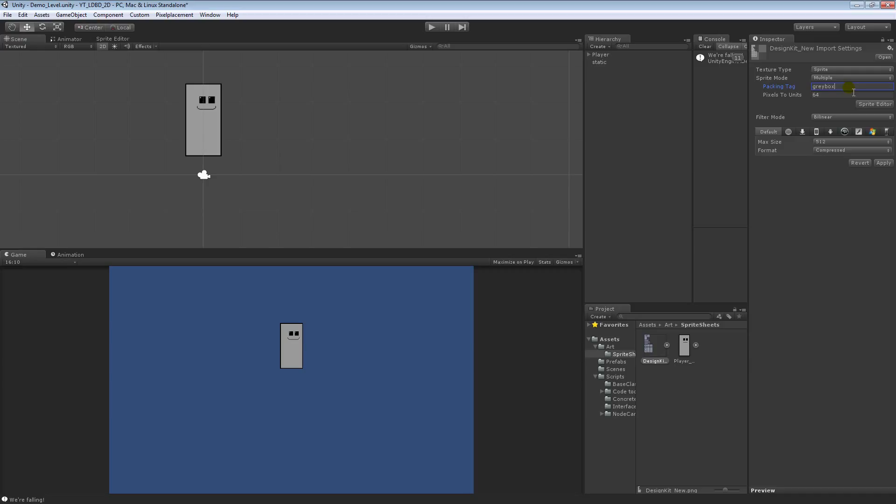
{"action": "left_click", "coordinate": [842, 250]}
{"action": "left_click", "coordinate": [817, 96]}
Step: Examine the strips, L-shaped piece and tile grid of the DesignKit_New sheet in the Sprite Editor
{"action": "left_click", "coordinate": [621, 363]}
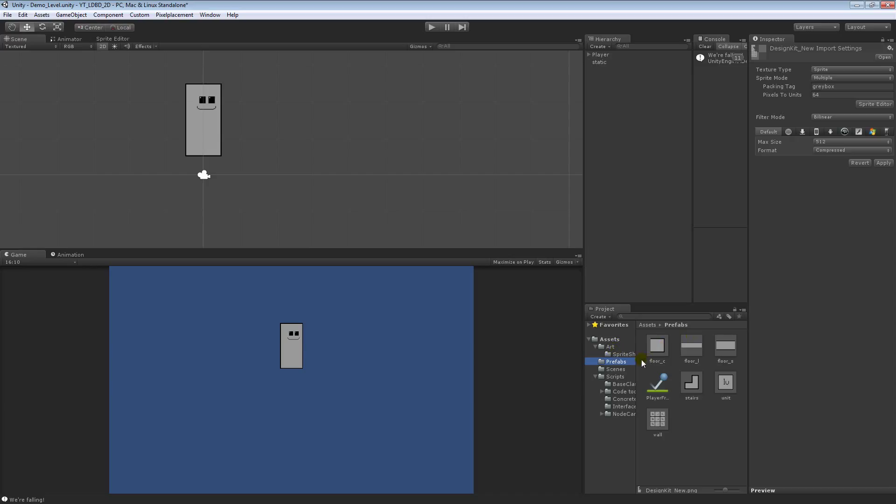
{"action": "left_click", "coordinate": [624, 354]}
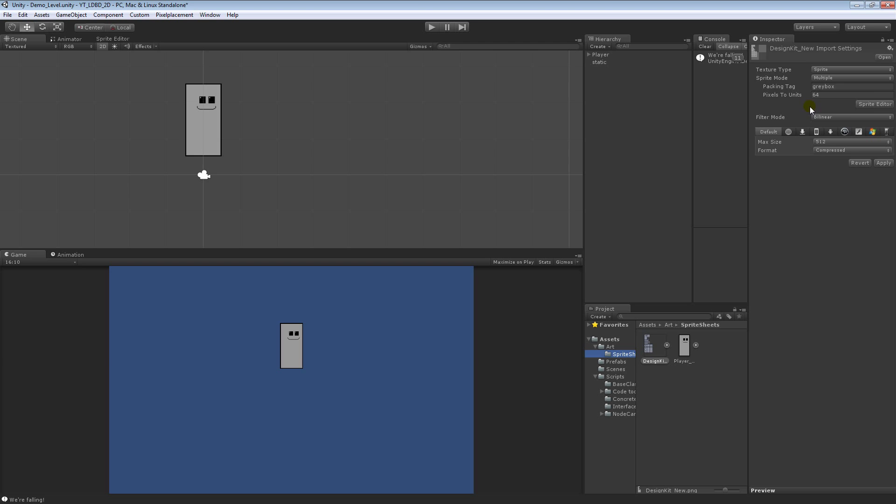
{"action": "left_click", "coordinate": [870, 104]}
{"action": "scroll", "coordinate": [302, 168], "scroll_direction": "up", "scroll_amount": 8}
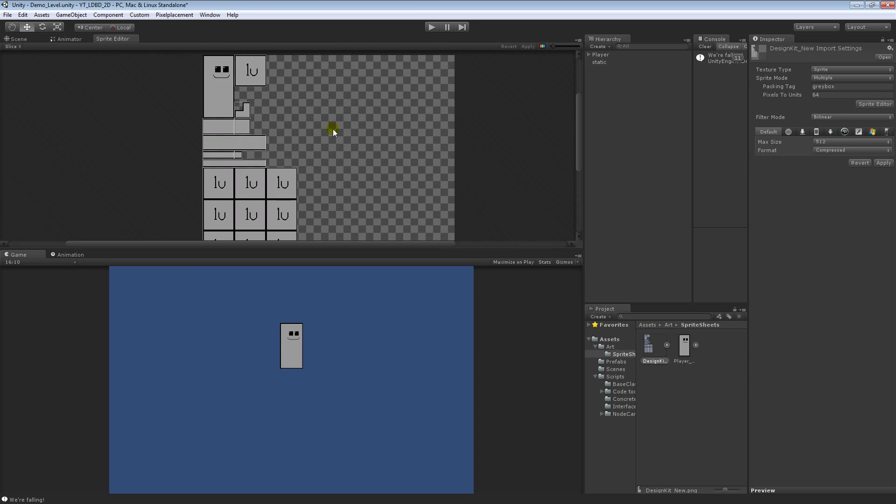
{"action": "scroll", "coordinate": [317, 147], "scroll_direction": "down", "scroll_amount": 6}
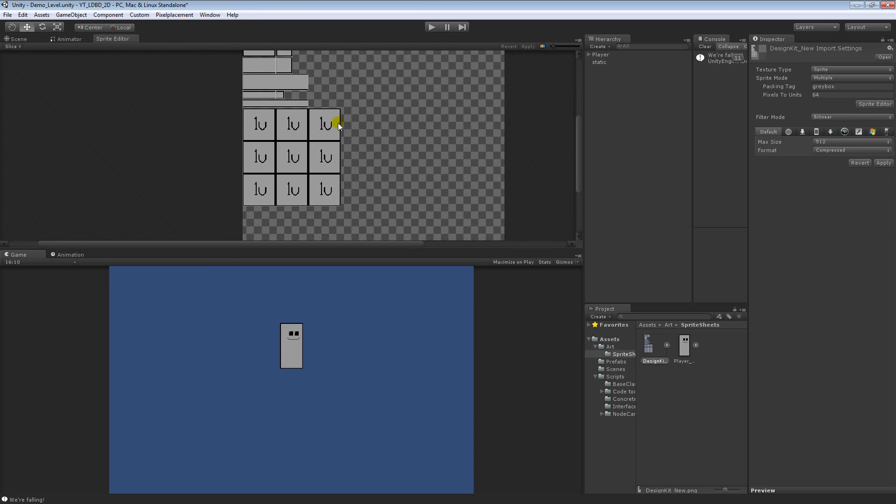
{"action": "scroll", "coordinate": [332, 140], "scroll_direction": "down", "scroll_amount": 2}
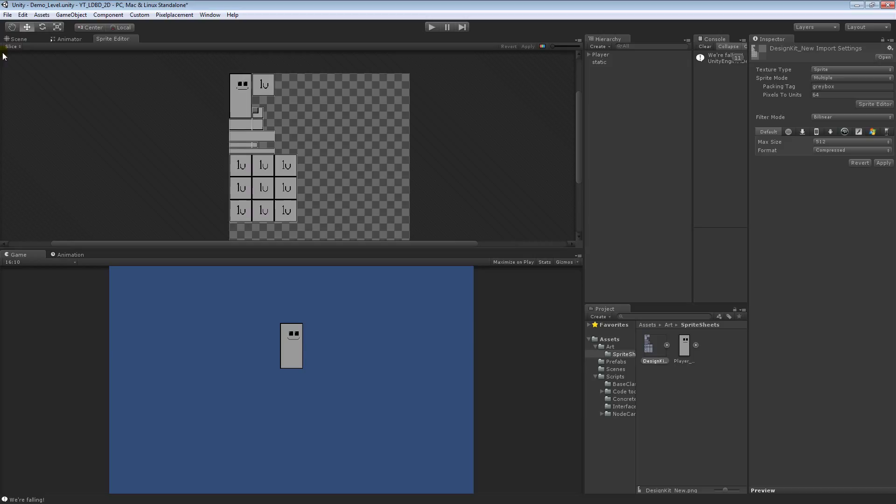
{"action": "middle_click_drag", "start_coordinate": [244, 116], "coordinate": [218, 97]}
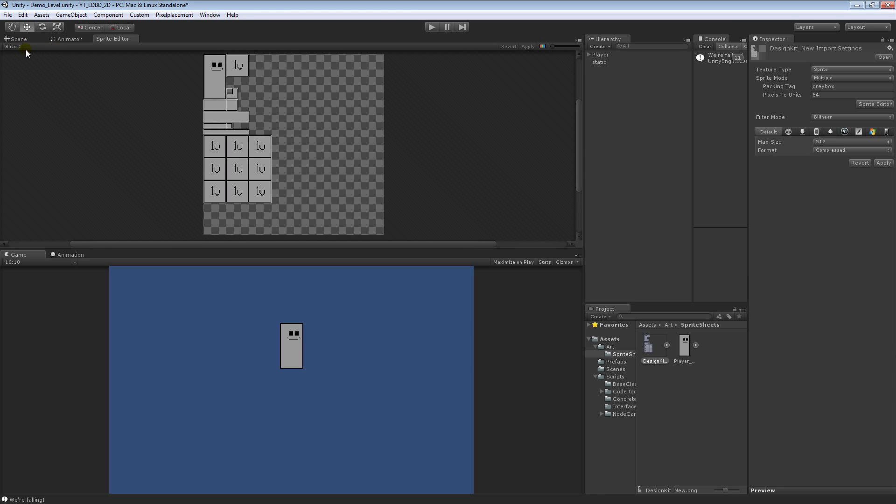
{"action": "middle_click_drag", "start_coordinate": [358, 109], "coordinate": [359, 141]}
{"action": "scroll", "coordinate": [297, 158], "scroll_direction": "up", "scroll_amount": 5}
{"action": "middle_click_drag", "start_coordinate": [245, 157], "coordinate": [371, 173]}
{"action": "scroll", "coordinate": [372, 173], "scroll_direction": "up", "scroll_amount": 3}
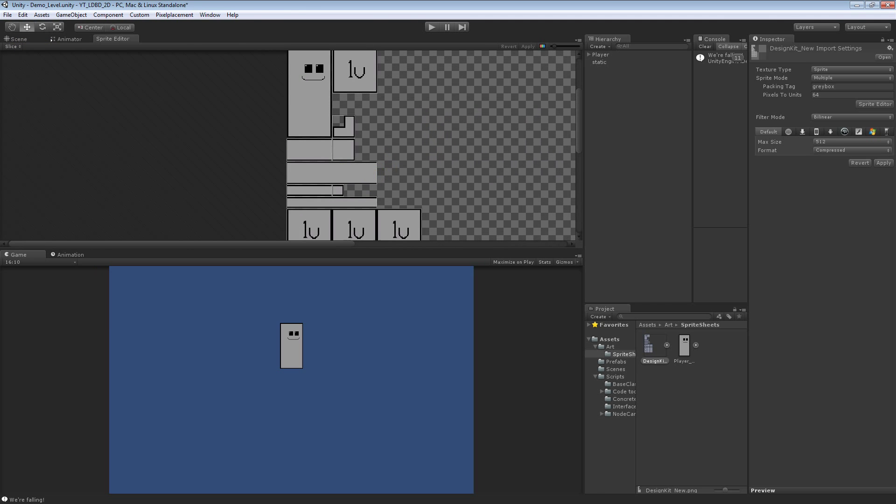
{"action": "middle_click_drag", "start_coordinate": [364, 133], "coordinate": [323, 123]}
{"action": "scroll", "coordinate": [336, 90], "scroll_direction": "up", "scroll_amount": 4}
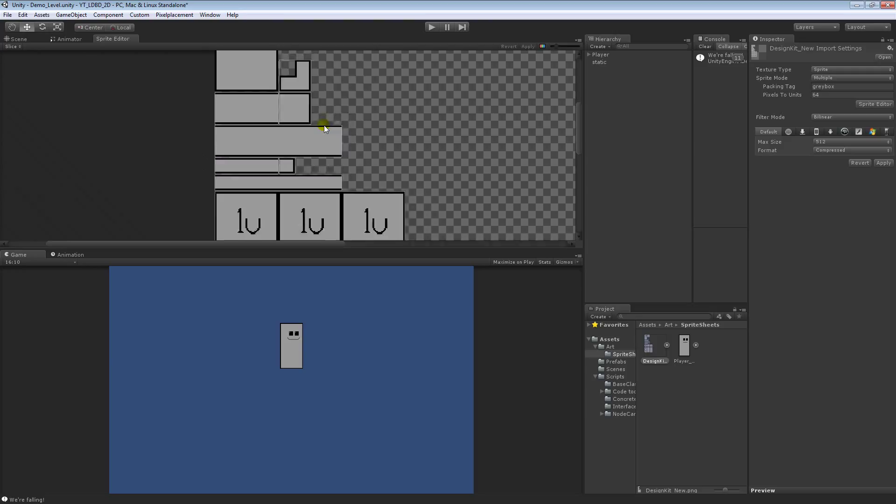
{"action": "scroll", "coordinate": [324, 123], "scroll_direction": "up", "scroll_amount": 3}
Step: Draw a trial sprite rectangle about 71 by 68 pixels in the empty area beside the strips and delete it
{"action": "left_click_drag", "start_coordinate": [469, 95], "coordinate": [384, 178]}
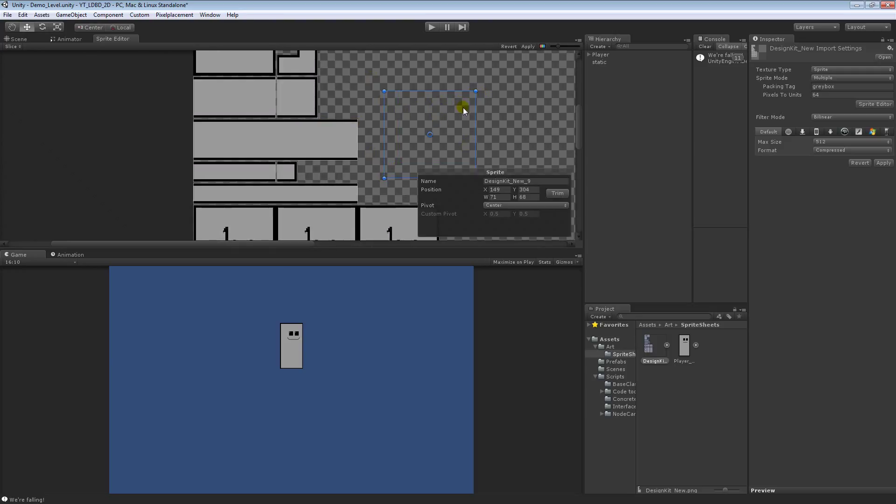
{"action": "key", "text": "Delete"}
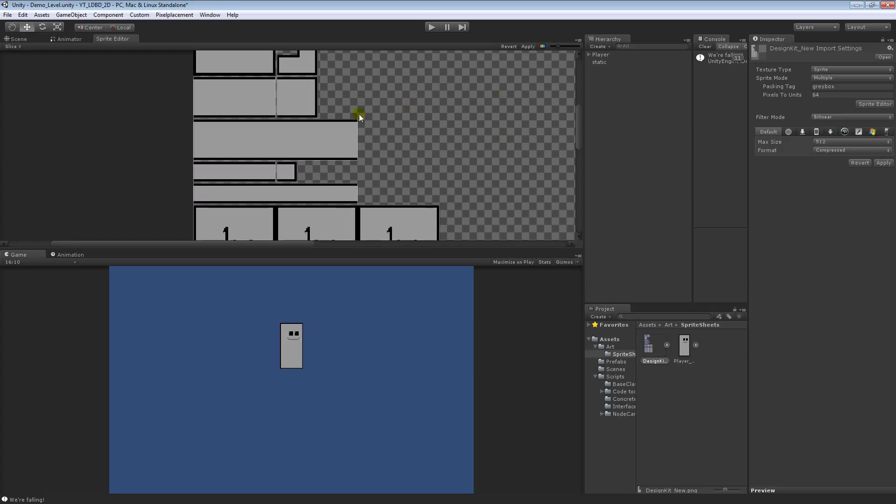
{"action": "left_click", "coordinate": [528, 46]}
{"action": "scroll", "coordinate": [436, 136], "scroll_direction": "down", "scroll_amount": 6}
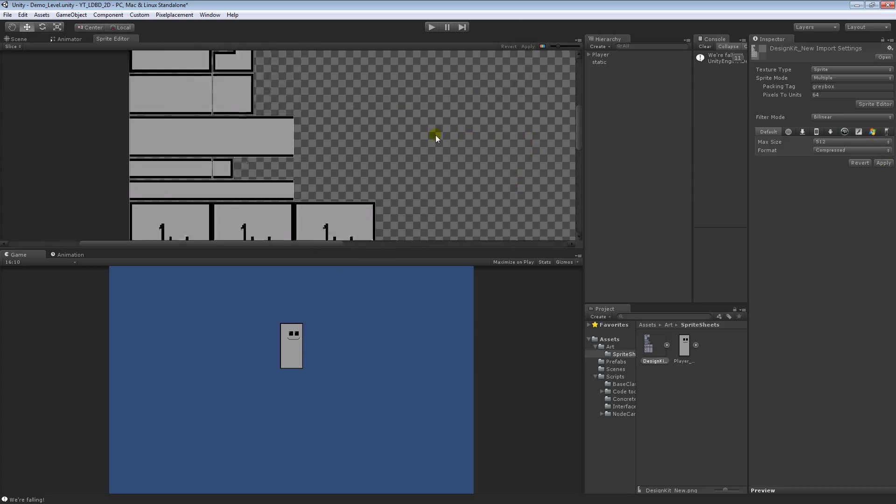
{"action": "middle_click_drag", "start_coordinate": [330, 147], "coordinate": [323, 119]}
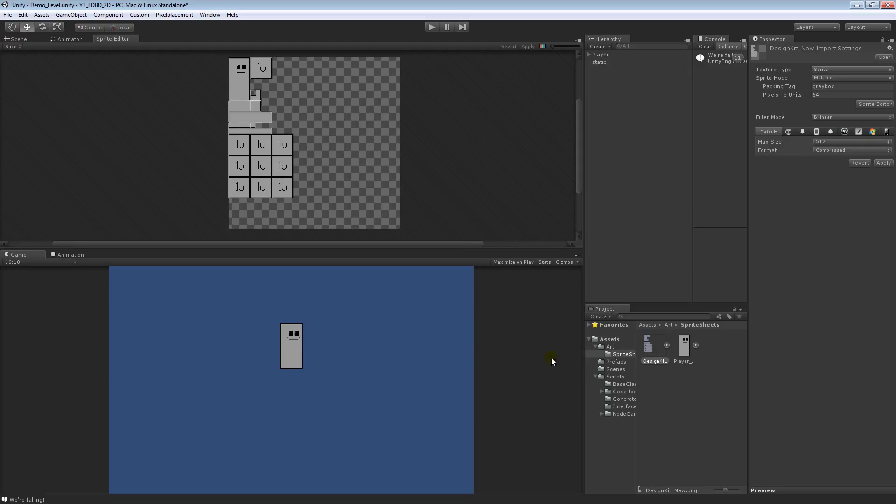
Step: Return to the scene view and select the floor_s prefab, applying DesignKit_New's pending import settings
{"action": "left_click", "coordinate": [613, 364]}
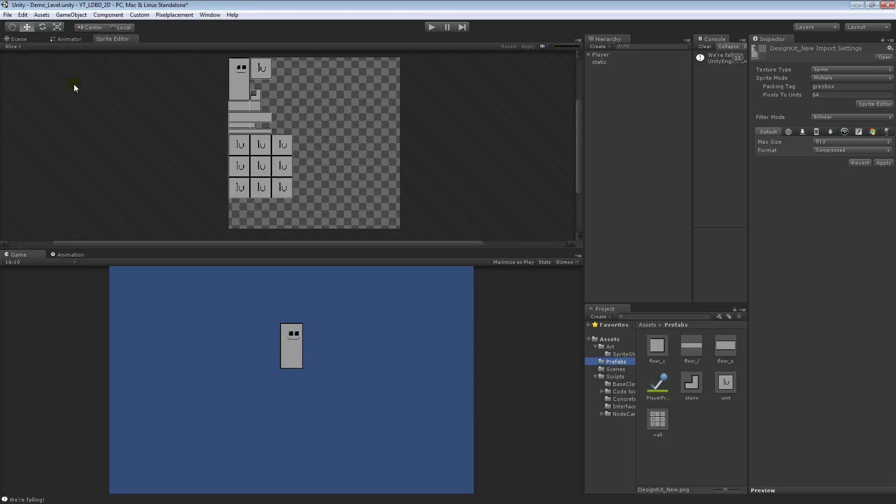
{"action": "left_click", "coordinate": [26, 39]}
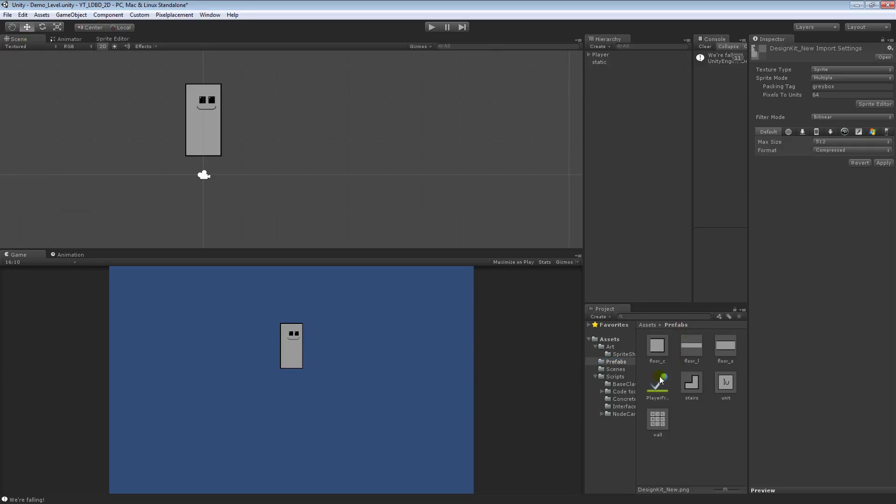
{"action": "left_click", "coordinate": [725, 347]}
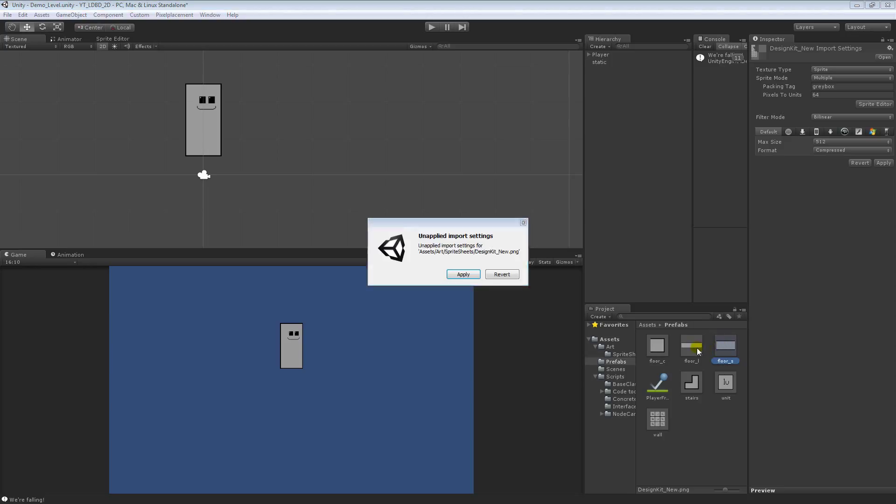
{"action": "left_click", "coordinate": [489, 277]}
{"action": "left_click", "coordinate": [467, 275]}
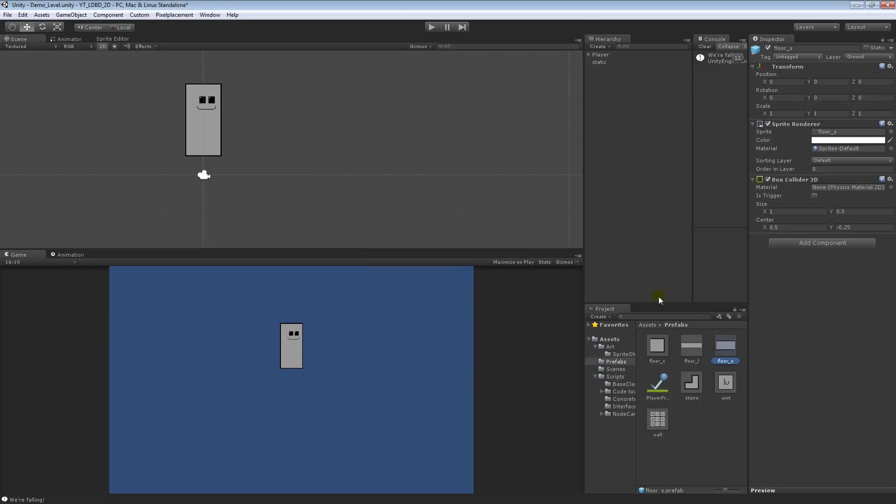
Step: Examine the components and collider settings of the floor_l, floor_c, stairs, unit and wall prefabs
{"action": "left_click", "coordinate": [685, 345]}
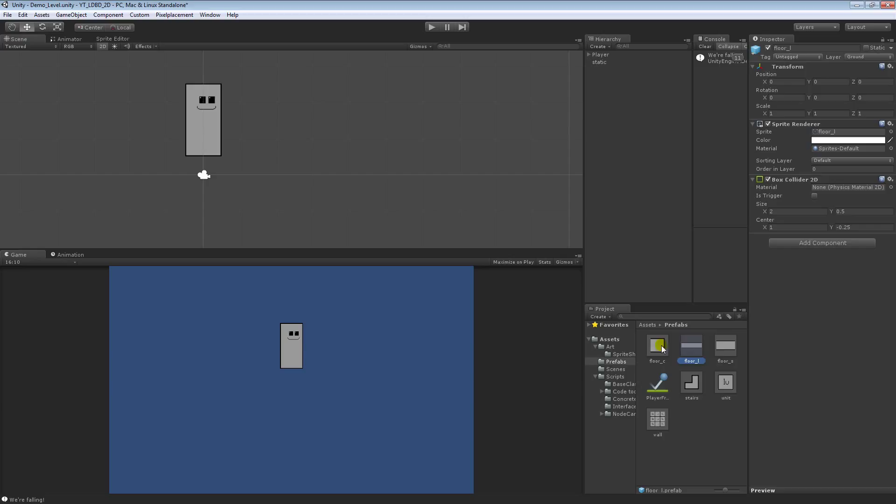
{"action": "left_click", "coordinate": [659, 346]}
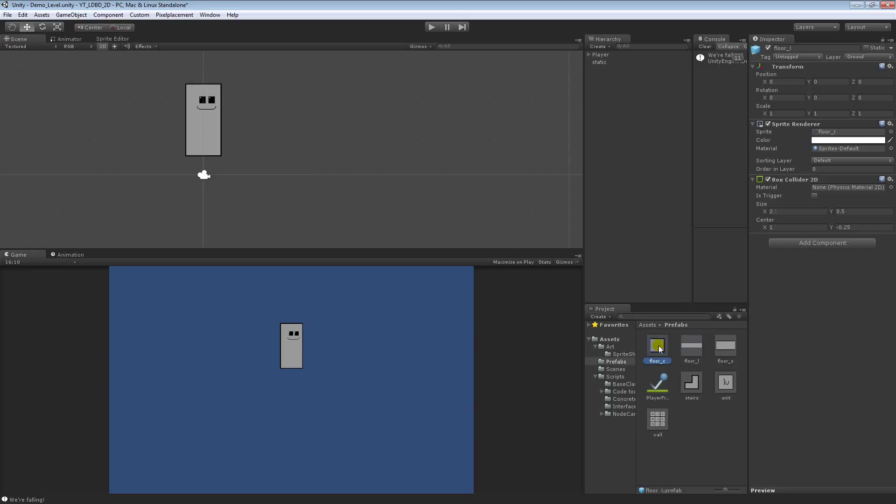
{"action": "left_click", "coordinate": [694, 385]}
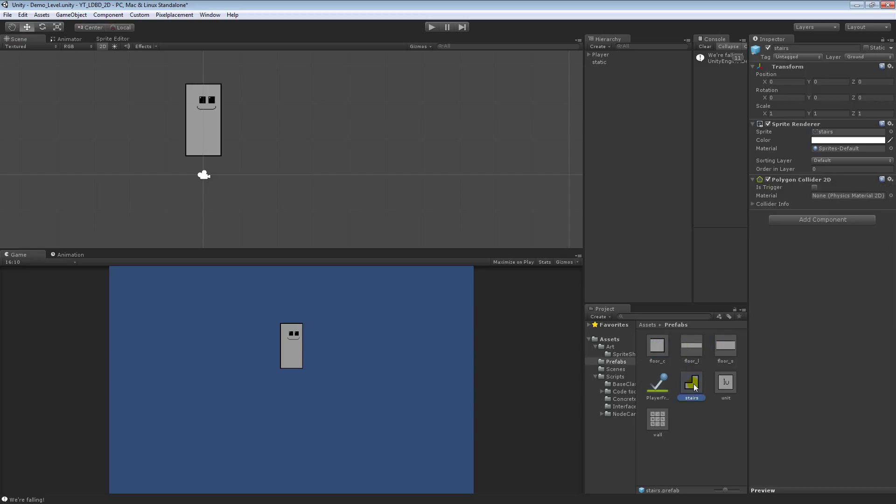
{"action": "left_click", "coordinate": [727, 383]}
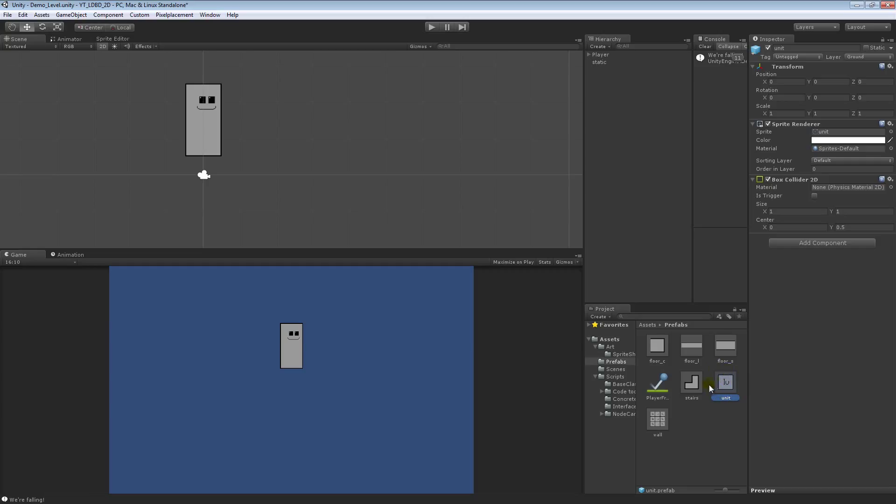
{"action": "left_click", "coordinate": [725, 382]}
{"action": "left_click", "coordinate": [661, 425]}
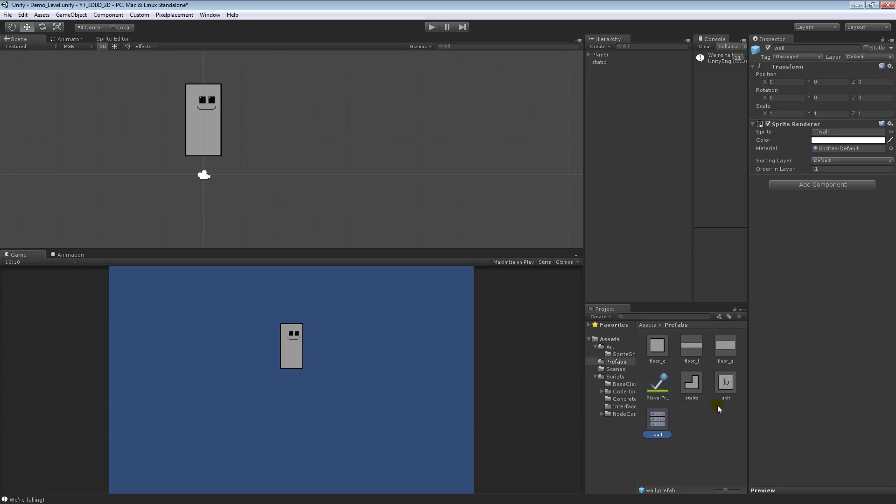
Step: Add an instance of the floor_l prefab to the scene hierarchy
{"action": "left_click", "coordinate": [702, 410]}
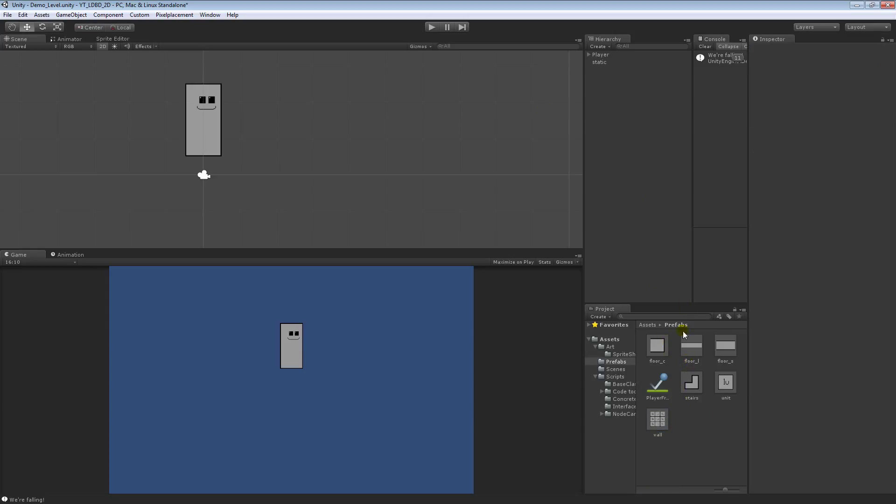
{"action": "left_click_drag", "start_coordinate": [654, 188], "coordinate": [654, 189]}
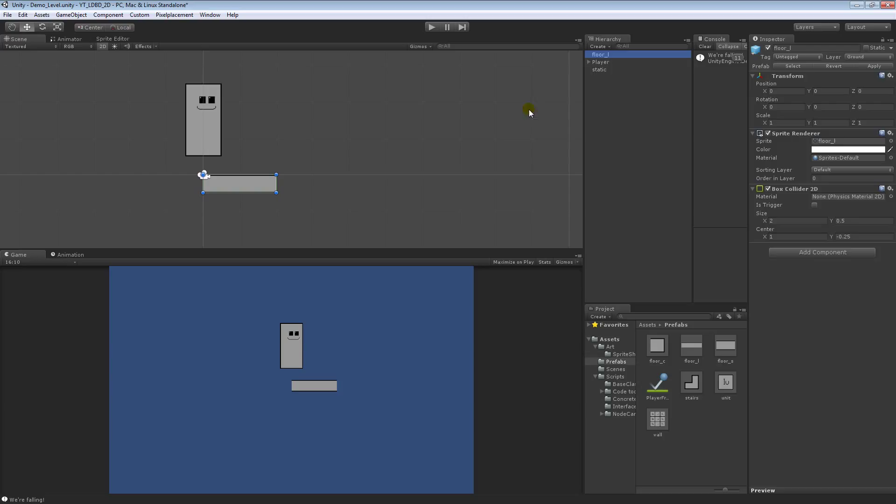
Step: Nest floor_l under the static object and add a floor_s instance there, placed flush against floor_l's left end
{"action": "left_click_drag", "start_coordinate": [609, 53], "coordinate": [616, 69]}
{"action": "key", "text": "f"}
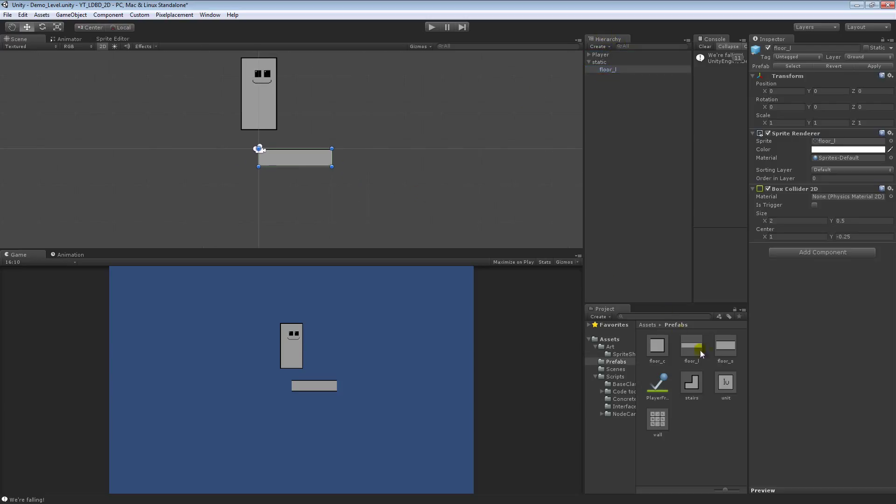
{"action": "left_click_drag", "start_coordinate": [707, 318], "coordinate": [617, 70]}
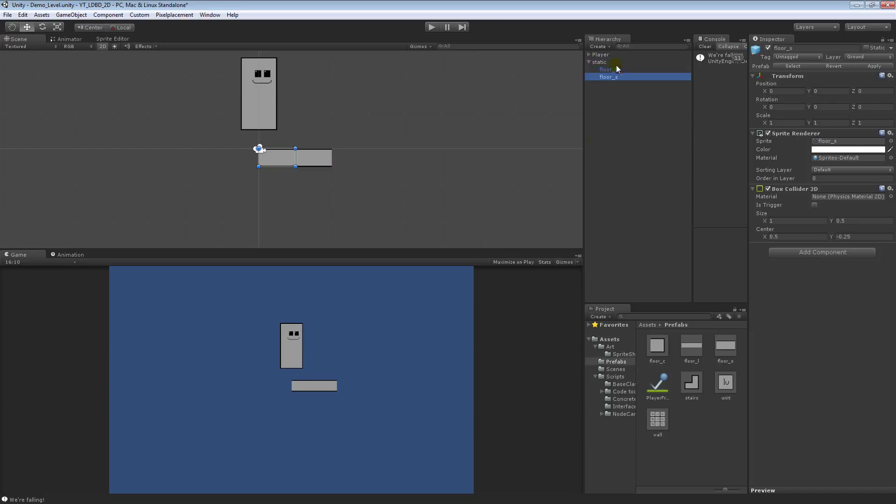
{"action": "key", "text": "f"}
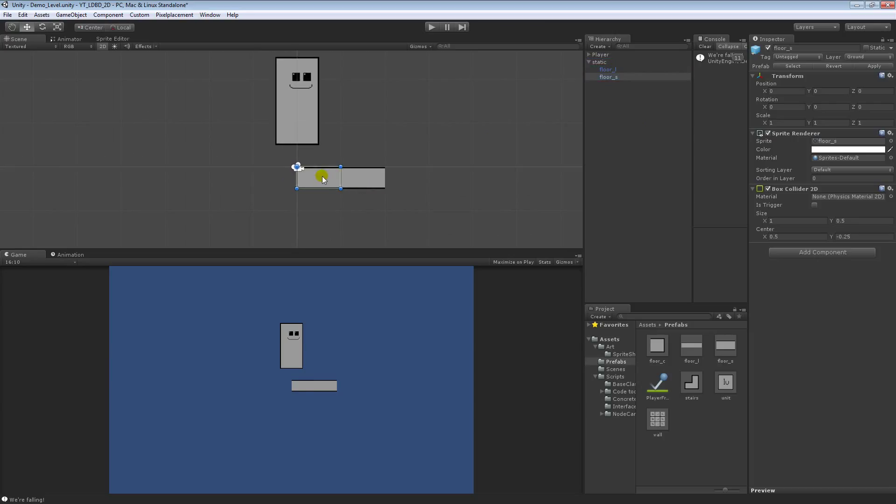
{"action": "left_click_drag", "start_coordinate": [322, 176], "coordinate": [279, 176]}
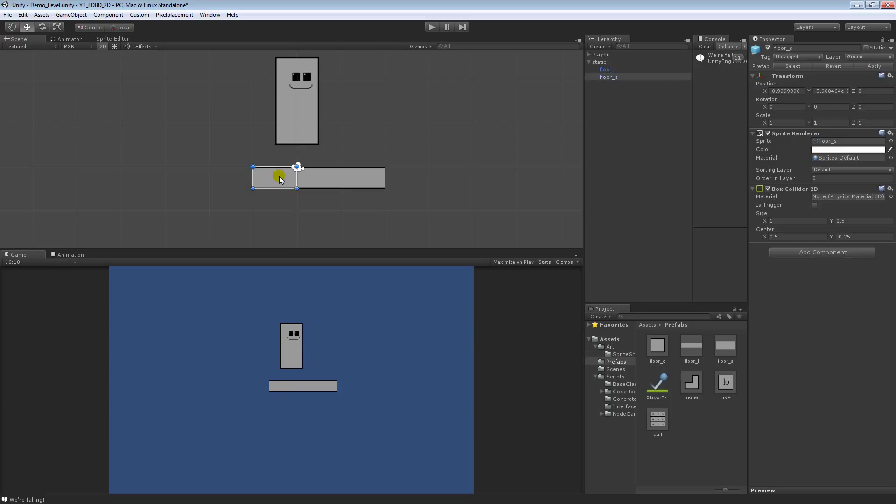
{"action": "left_click", "coordinate": [433, 147]}
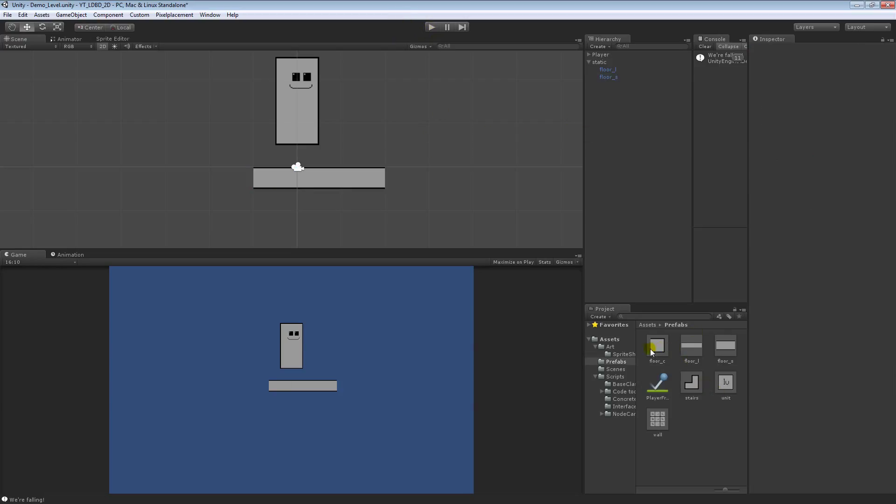
Step: Add a floor_c instance under static and place it flush against floor_l's right end at X 2
{"action": "left_click_drag", "start_coordinate": [650, 348], "coordinate": [634, 63]}
{"action": "middle_click_drag", "start_coordinate": [372, 196], "coordinate": [239, 184]}
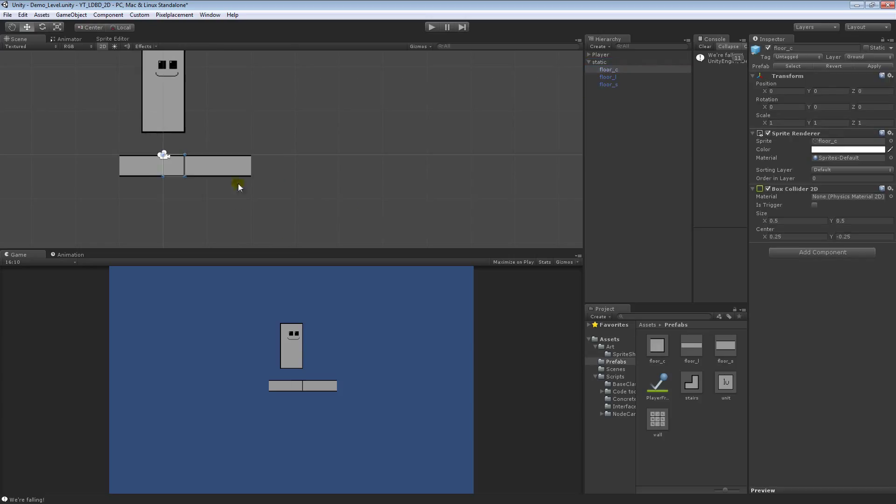
{"action": "left_click_drag", "start_coordinate": [178, 169], "coordinate": [267, 173]}
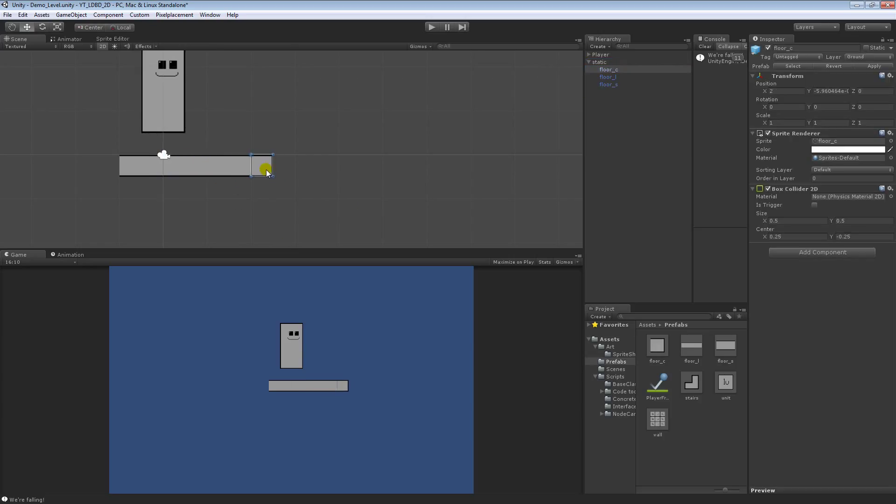
{"action": "left_click", "coordinate": [318, 135]}
Step: Set floor_c's Y position to 0
{"action": "middle_click_drag", "start_coordinate": [299, 156], "coordinate": [278, 151]}
{"action": "scroll", "coordinate": [352, 195], "scroll_direction": "up", "scroll_amount": 4}
{"action": "scroll", "coordinate": [317, 208], "scroll_direction": "up", "scroll_amount": 1}
{"action": "left_click", "coordinate": [278, 148]}
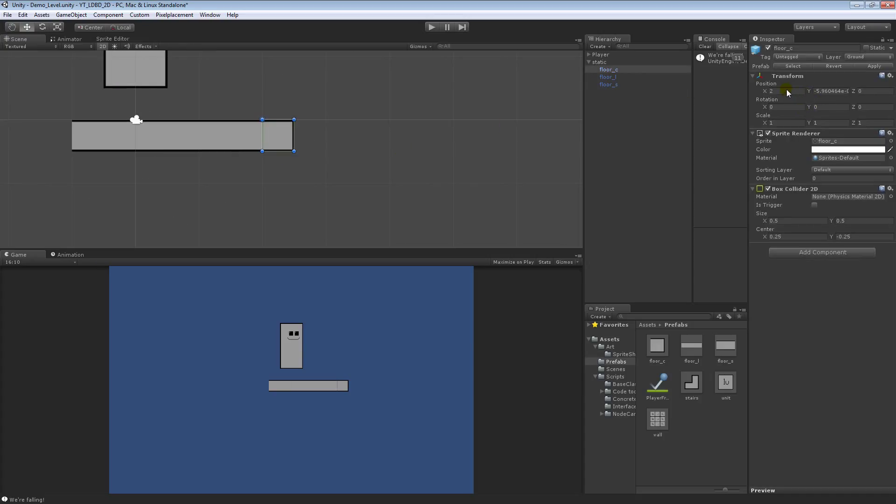
{"action": "left_click", "coordinate": [826, 91]}
{"action": "type", "text": "0"}
{"action": "left_click", "coordinate": [353, 123]}
Step: Examine the seam between the floor_l and floor_c pieces up close
{"action": "middle_click_drag", "start_coordinate": [344, 149], "coordinate": [318, 164]}
{"action": "scroll", "coordinate": [385, 164], "scroll_direction": "up", "scroll_amount": 10}
{"action": "scroll", "coordinate": [386, 165], "scroll_direction": "up", "scroll_amount": 6}
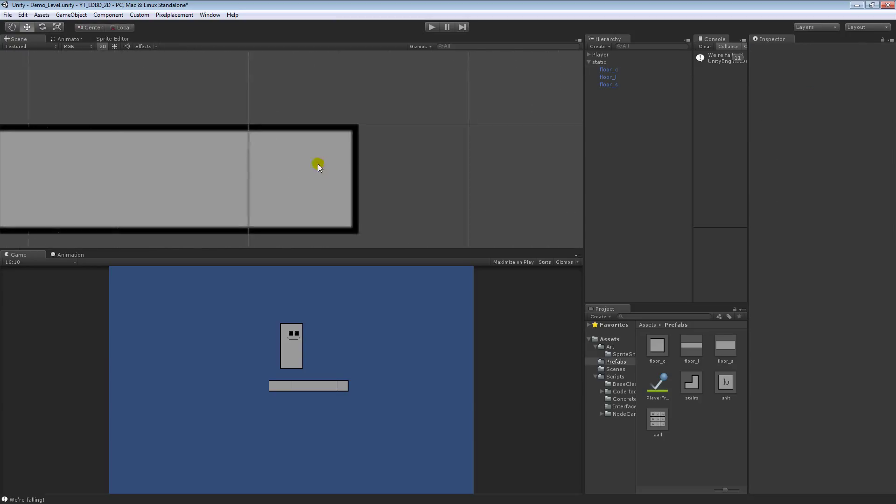
{"action": "scroll", "coordinate": [266, 156], "scroll_direction": "up", "scroll_amount": 5}
{"action": "left_click", "coordinate": [262, 156]}
{"action": "left_click", "coordinate": [266, 77]}
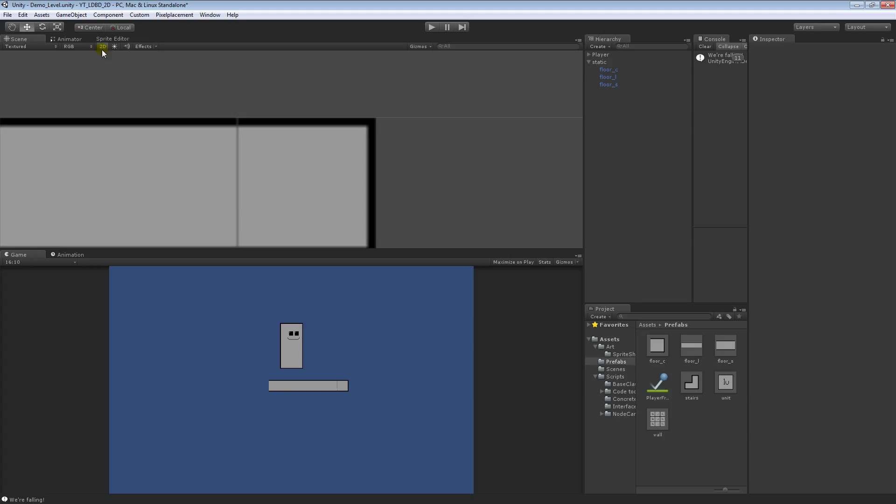
Step: Check the scene view's effects and gizmo options against the line showing between the floor pieces
{"action": "left_click", "coordinate": [152, 46]}
{"action": "left_click", "coordinate": [270, 40]}
{"action": "left_click", "coordinate": [420, 46]}
{"action": "left_click", "coordinate": [424, 68]}
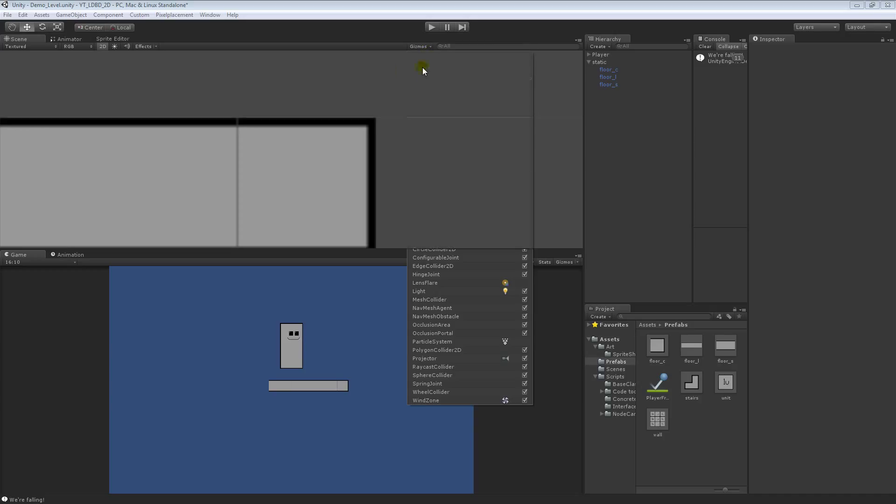
{"action": "left_click", "coordinate": [345, 84]}
{"action": "middle_click_drag", "start_coordinate": [271, 116], "coordinate": [327, 83]}
{"action": "scroll", "coordinate": [325, 128], "scroll_direction": "down", "scroll_amount": 1}
{"action": "left_click_drag", "start_coordinate": [326, 128], "coordinate": [361, 133]}
{"action": "left_click", "coordinate": [317, 131]}
{"action": "left_click", "coordinate": [372, 126]}
{"action": "left_click", "coordinate": [472, 132]}
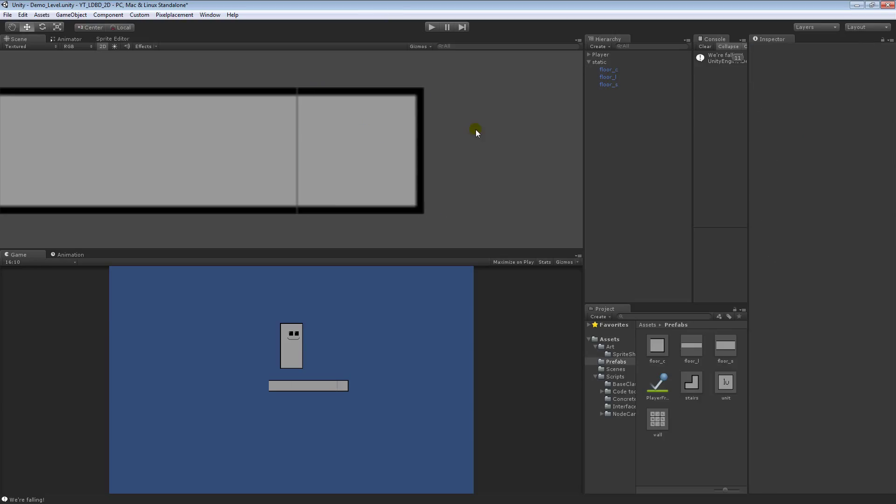
{"action": "left_click", "coordinate": [419, 46]}
{"action": "left_click", "coordinate": [426, 64]}
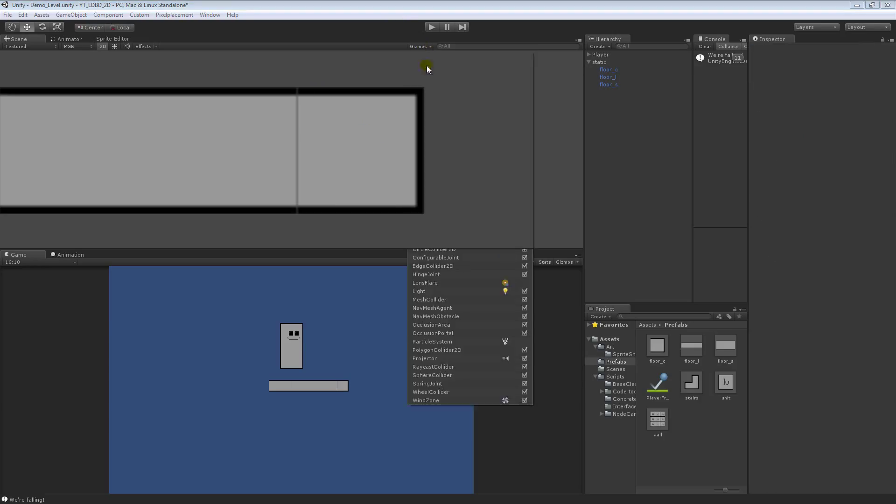
{"action": "scroll", "coordinate": [369, 121], "scroll_direction": "down", "scroll_amount": 8}
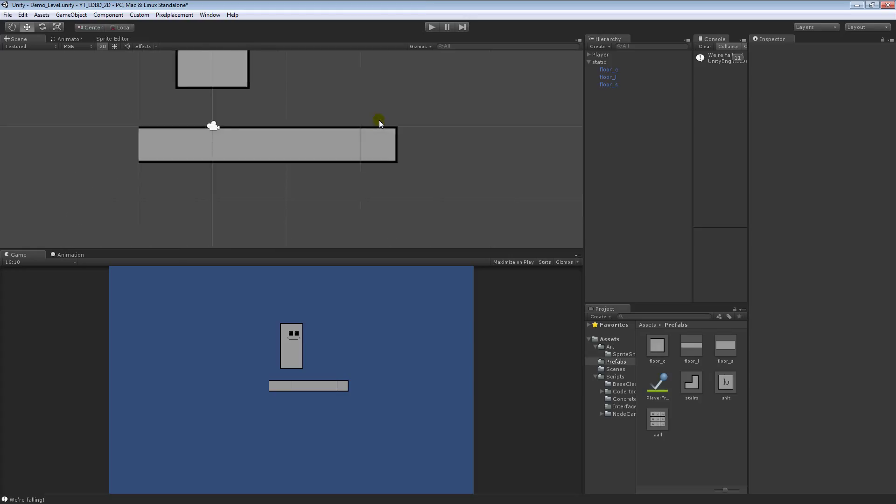
Step: Play-test the level by walking the character back and forth over the floor pieces, and stop the play mode
{"action": "left_click", "coordinate": [430, 26]}
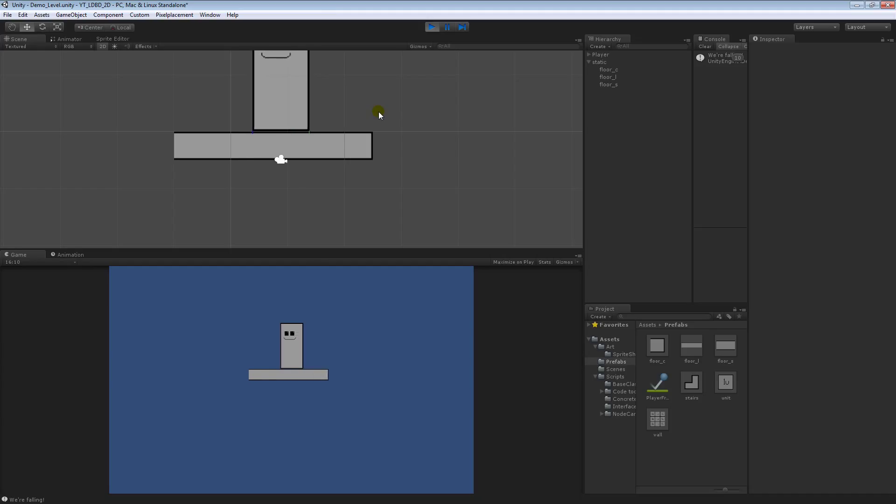
{"action": "key", "text": "Right"}
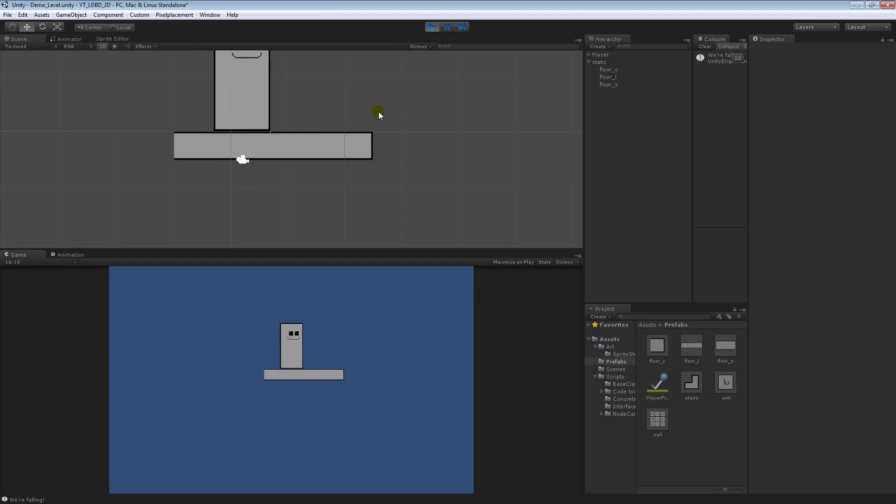
{"action": "key", "text": "Left"}
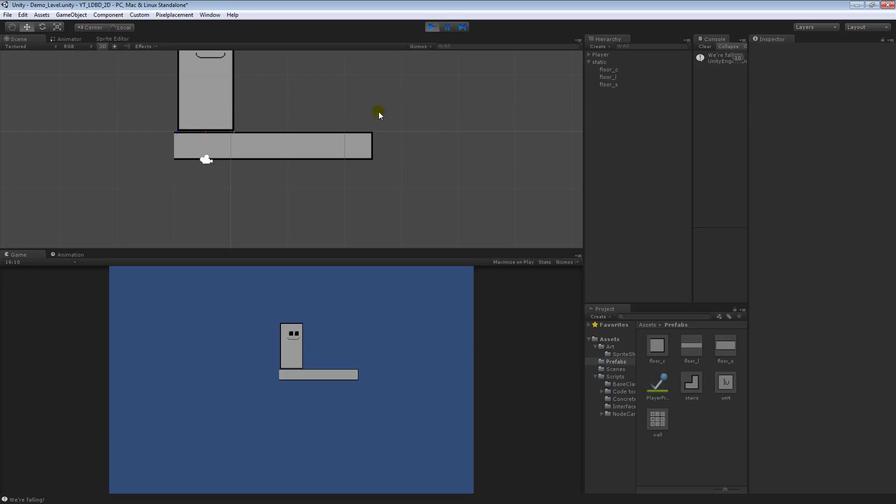
{"action": "left_click", "coordinate": [433, 28]}
Step: Delete the floor_c end piece from the scene
{"action": "middle_click_drag", "start_coordinate": [426, 125], "coordinate": [400, 144]}
{"action": "scroll", "coordinate": [376, 141], "scroll_direction": "down", "scroll_amount": 5}
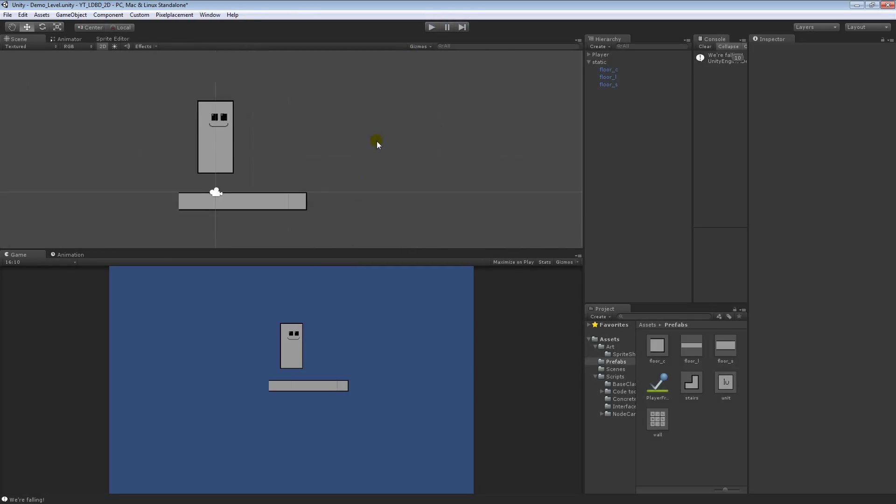
{"action": "left_click", "coordinate": [296, 187]}
{"action": "key", "text": "Delete"}
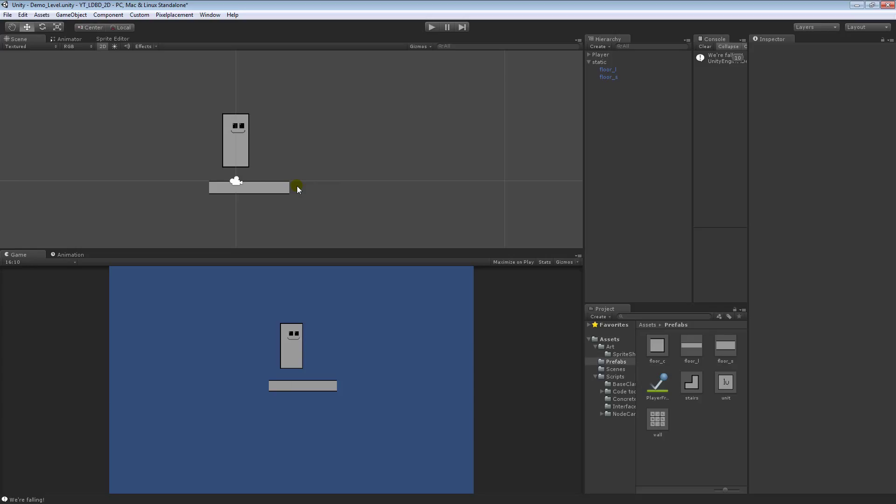
{"action": "middle_click_drag", "start_coordinate": [301, 196], "coordinate": [329, 187]}
{"action": "scroll", "coordinate": [328, 186], "scroll_direction": "up", "scroll_amount": 5}
{"action": "scroll", "coordinate": [329, 186], "scroll_direction": "down", "scroll_amount": 7}
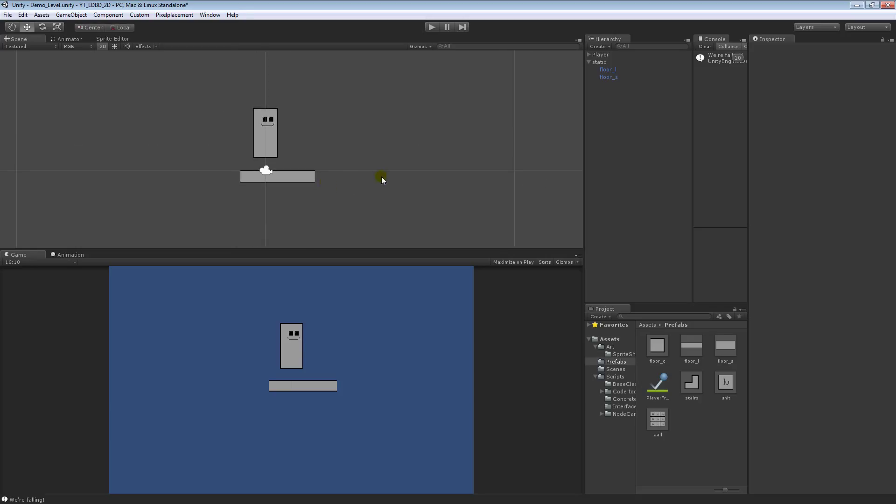
{"action": "scroll", "coordinate": [382, 177], "scroll_direction": "up", "scroll_amount": 1}
{"action": "middle_click_drag", "start_coordinate": [382, 176], "coordinate": [346, 201]}
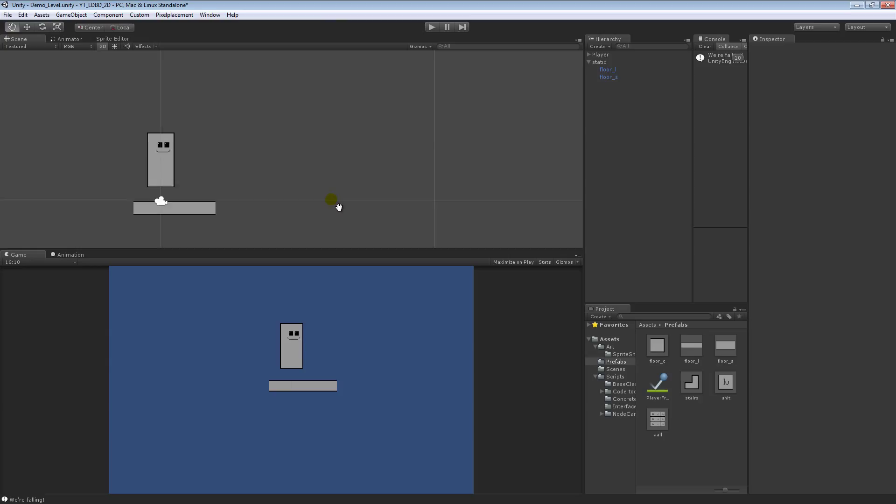
{"action": "middle_click_drag", "start_coordinate": [331, 200], "coordinate": [330, 203]}
{"action": "scroll", "coordinate": [330, 202], "scroll_direction": "up", "scroll_amount": 3}
{"action": "middle_click_drag", "start_coordinate": [269, 220], "coordinate": [295, 192]}
{"action": "scroll", "coordinate": [295, 191], "scroll_direction": "up", "scroll_amount": 3}
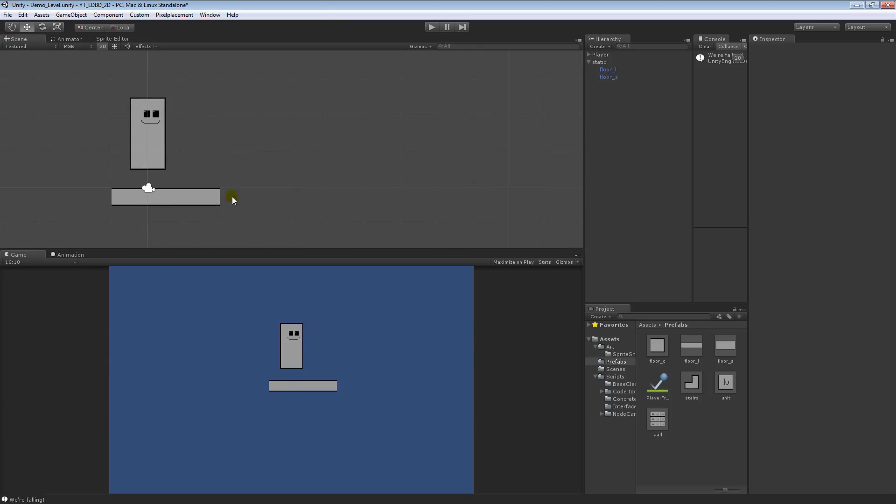
{"action": "left_click", "coordinate": [209, 199]}
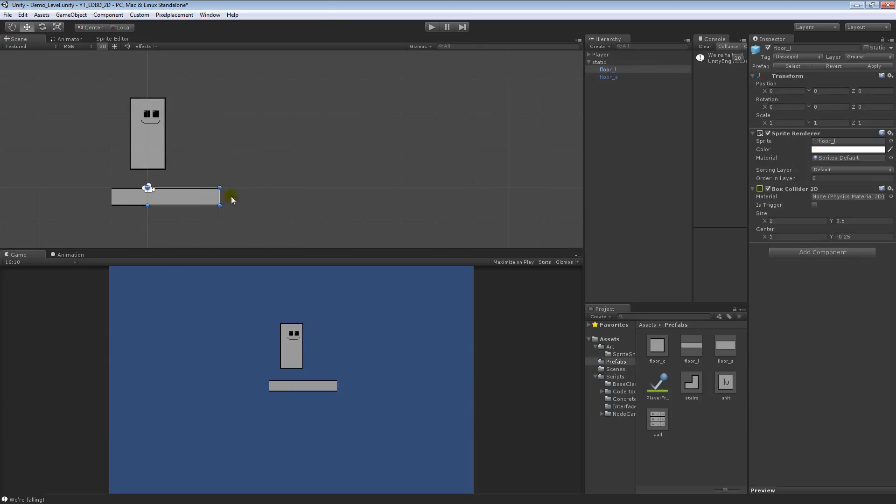
{"action": "left_click", "coordinate": [262, 192]}
{"action": "middle_click_drag", "start_coordinate": [223, 197], "coordinate": [239, 192]}
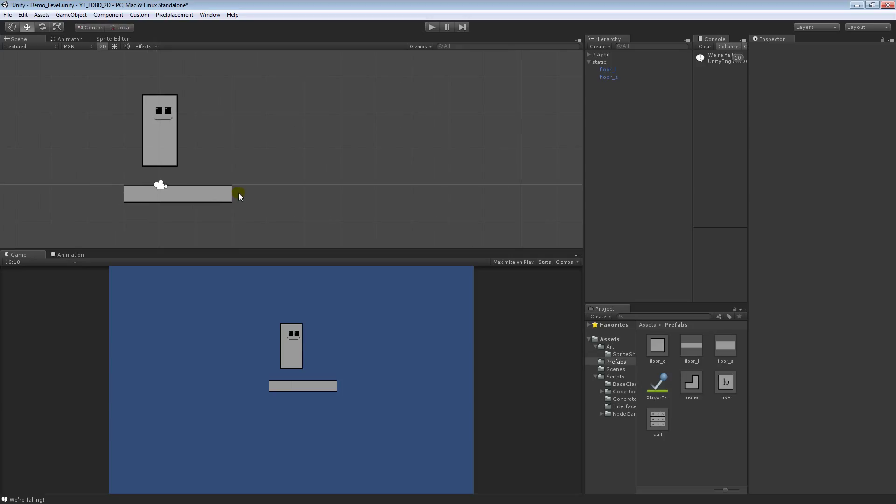
{"action": "scroll", "coordinate": [238, 182], "scroll_direction": "up", "scroll_amount": 2}
{"action": "middle_click_drag", "start_coordinate": [215, 196], "coordinate": [177, 196]}
{"action": "scroll", "coordinate": [280, 188], "scroll_direction": "down", "scroll_amount": 1}
{"action": "left_click", "coordinate": [188, 191]}
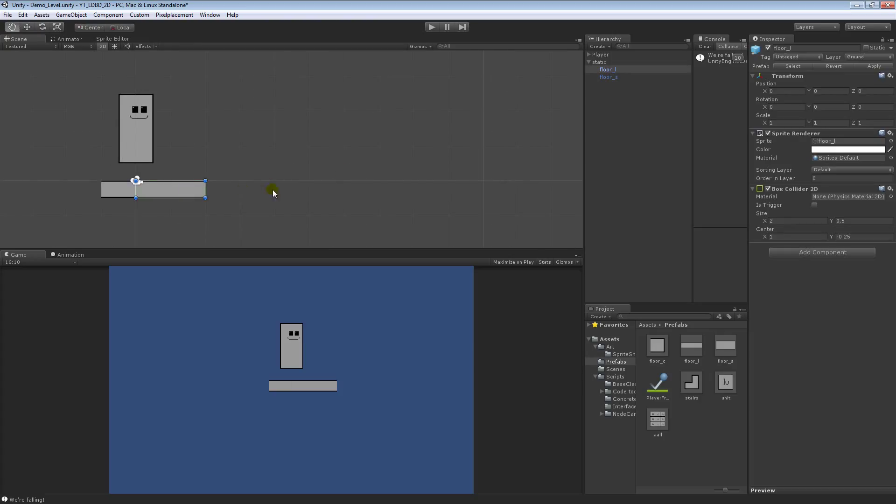
{"action": "middle_click_drag", "start_coordinate": [273, 190], "coordinate": [231, 172]}
{"action": "left_click", "coordinate": [315, 153]}
{"action": "left_click", "coordinate": [230, 161]}
{"action": "left_click", "coordinate": [326, 163]}
Step: Duplicate floor_l and place the copy to the right on the same level, leaving a gap about one floor_l long
{"action": "left_click", "coordinate": [212, 164]}
{"action": "middle_click_drag", "start_coordinate": [340, 164], "coordinate": [287, 173]}
{"action": "middle_click_drag", "start_coordinate": [138, 176], "coordinate": [146, 179]}
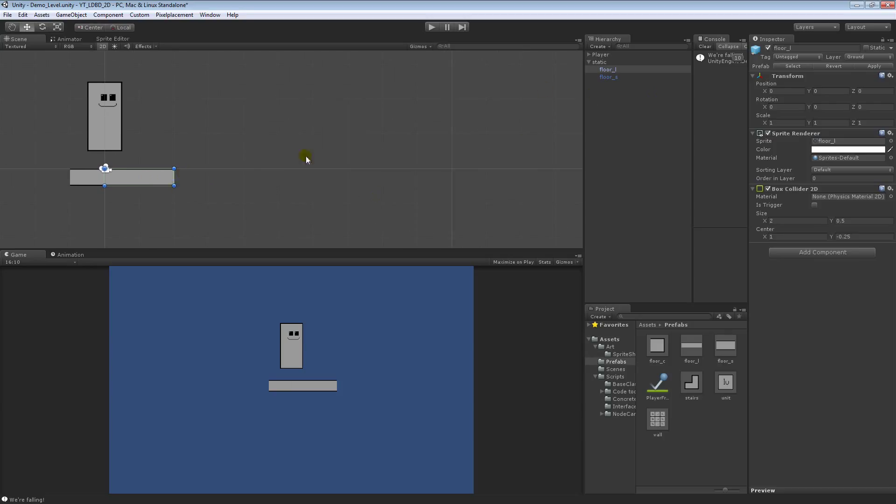
{"action": "key", "text": "ctrl+d"}
{"action": "left_click_drag", "start_coordinate": [152, 177], "coordinate": [252, 178]}
{"action": "scroll", "coordinate": [324, 173], "scroll_direction": "up", "scroll_amount": 5}
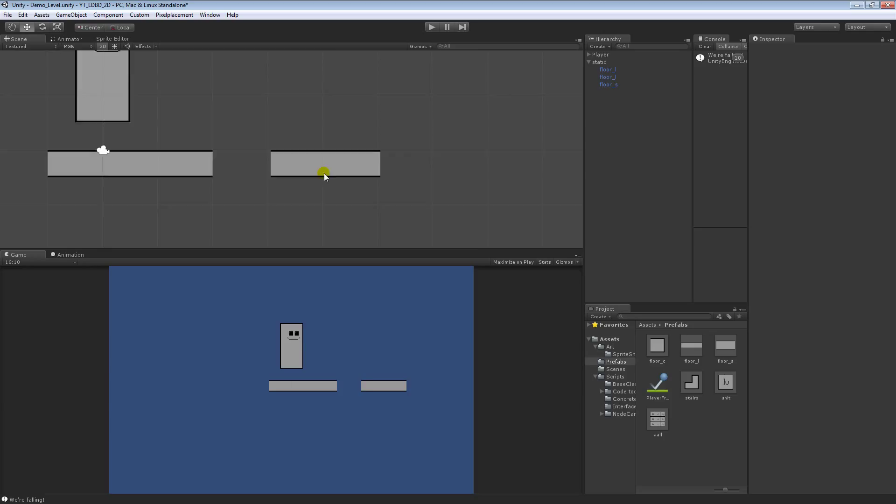
{"action": "left_click_drag", "start_coordinate": [324, 164], "coordinate": [393, 162]}
{"action": "scroll", "coordinate": [392, 162], "scroll_direction": "down", "scroll_amount": 5}
{"action": "left_click", "coordinate": [320, 164]}
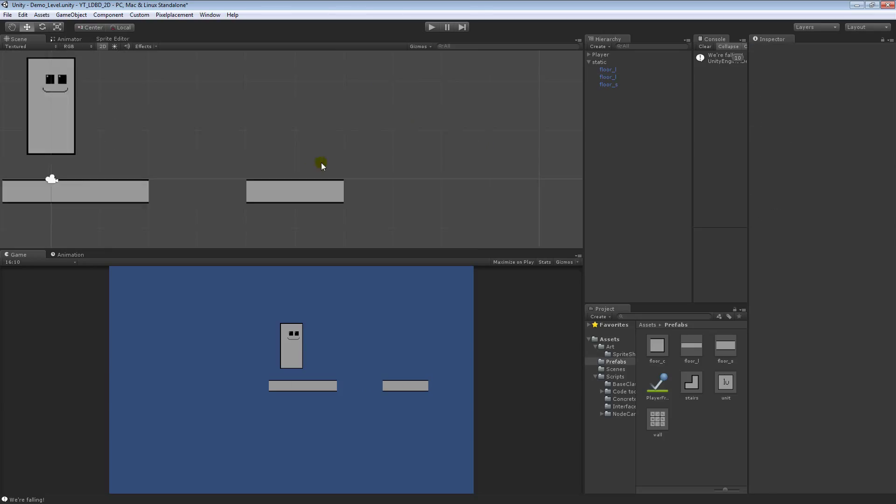
Step: Play-test jumping the character across the gap between the floor pieces, and stop the play mode
{"action": "left_click", "coordinate": [432, 27]}
{"action": "key", "text": "d"}
{"action": "key", "text": "space"}
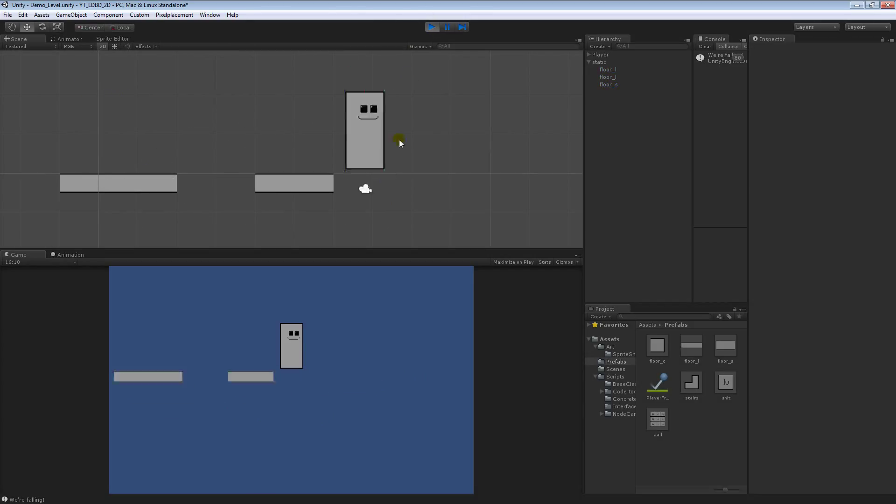
{"action": "left_click", "coordinate": [433, 27]}
Step: Move the second floor_l flush against the first one's right end to close the gap
{"action": "left_click_drag", "start_coordinate": [272, 184], "coordinate": [190, 182]}
{"action": "left_click", "coordinate": [303, 159]}
{"action": "scroll", "coordinate": [336, 162], "scroll_direction": "down", "scroll_amount": 4}
Step: Add a stairs instance under static and fit it against the floor's right end at about X 4.25, Y -0.3
{"action": "middle_click_drag", "start_coordinate": [335, 162], "coordinate": [297, 183]}
{"action": "left_click_drag", "start_coordinate": [695, 377], "coordinate": [619, 63]}
{"action": "left_click_drag", "start_coordinate": [97, 178], "coordinate": [195, 194]}
{"action": "scroll", "coordinate": [243, 183], "scroll_direction": "up", "scroll_amount": 3}
{"action": "scroll", "coordinate": [241, 187], "scroll_direction": "up", "scroll_amount": 3}
{"action": "key", "text": "ctrl+z"}
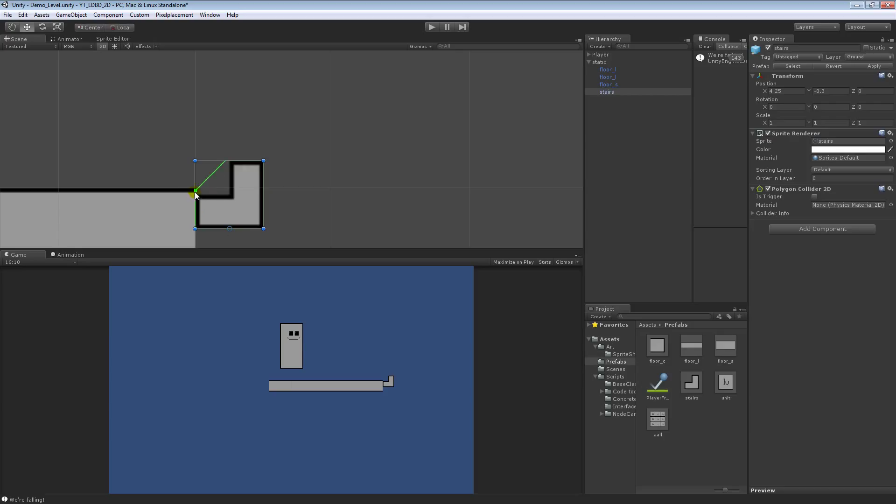
{"action": "left_click_drag", "start_coordinate": [195, 192], "coordinate": [197, 191]}
{"action": "key", "text": "ctrl+z"}
{"action": "left_click_drag", "start_coordinate": [225, 203], "coordinate": [256, 201]}
{"action": "scroll", "coordinate": [196, 196], "scroll_direction": "up", "scroll_amount": 10}
{"action": "scroll", "coordinate": [256, 201], "scroll_direction": "down", "scroll_amount": 2}
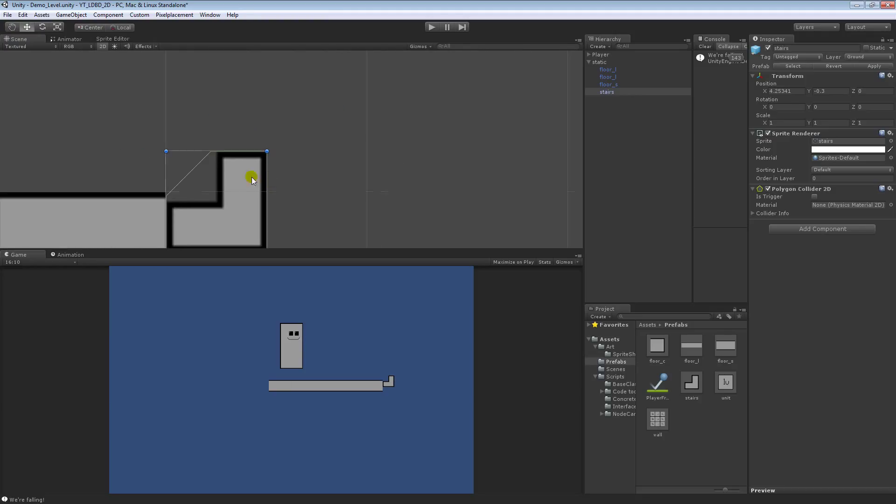
Step: Duplicate the stairs piece and place the copy up and to the right of the first so the steps continue upward
{"action": "scroll", "coordinate": [308, 166], "scroll_direction": "down", "scroll_amount": 2}
{"action": "key", "text": "ctrl+d"}
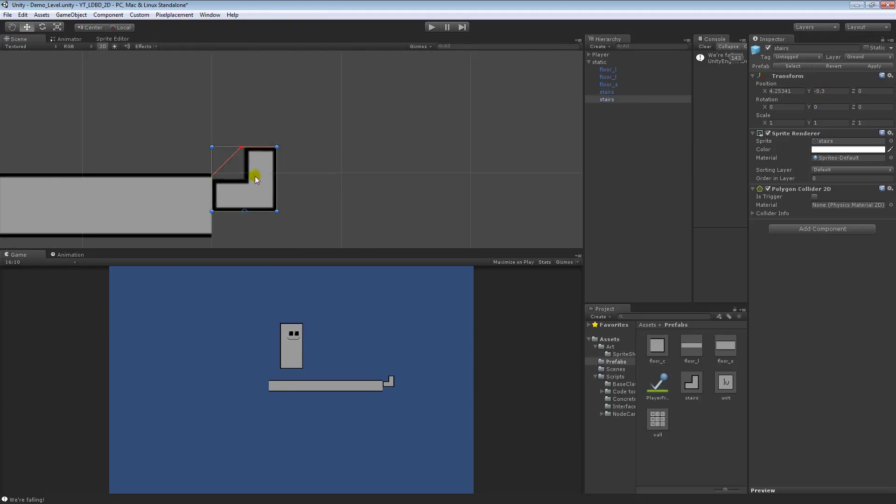
{"action": "left_click_drag", "start_coordinate": [256, 173], "coordinate": [314, 147]}
Step: Play-test walking and jumping the character over the two stairs pieces, and stop the play mode
{"action": "key", "text": "ctrl+p"}
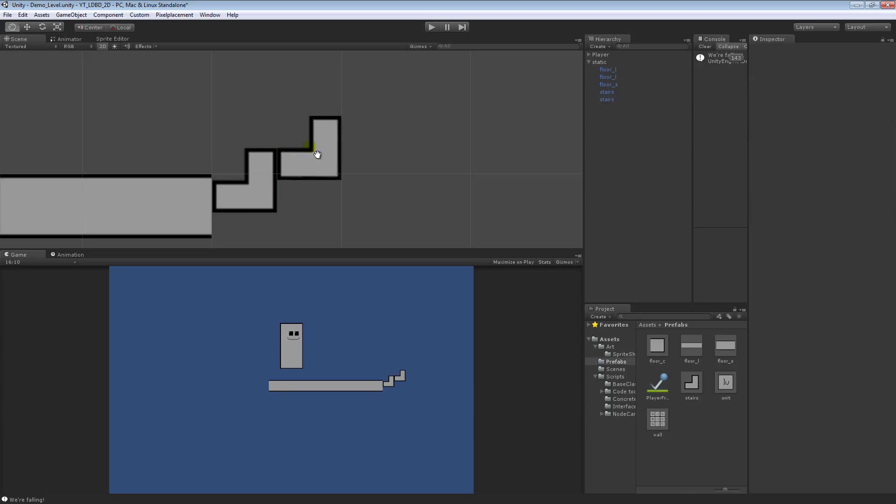
{"action": "key", "text": "Right"}
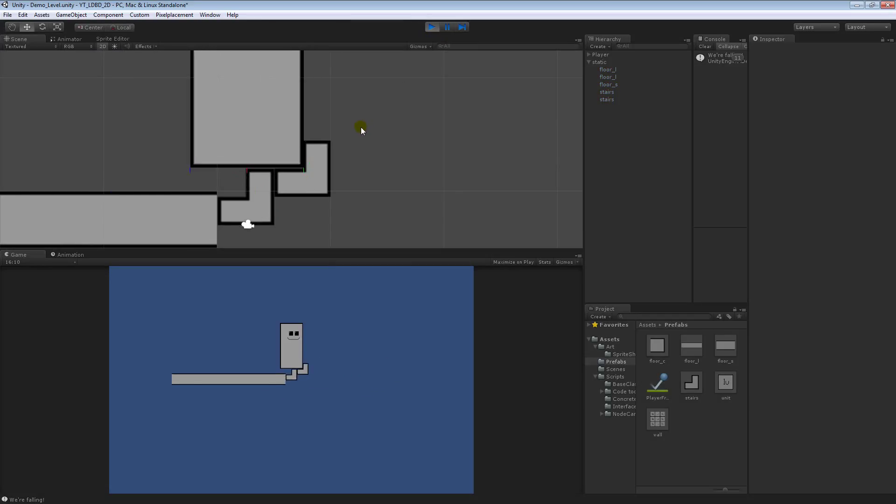
{"action": "key", "text": "Left"}
{"action": "key", "text": "Right"}
{"action": "key", "text": "Left"}
{"action": "key", "text": "Right"}
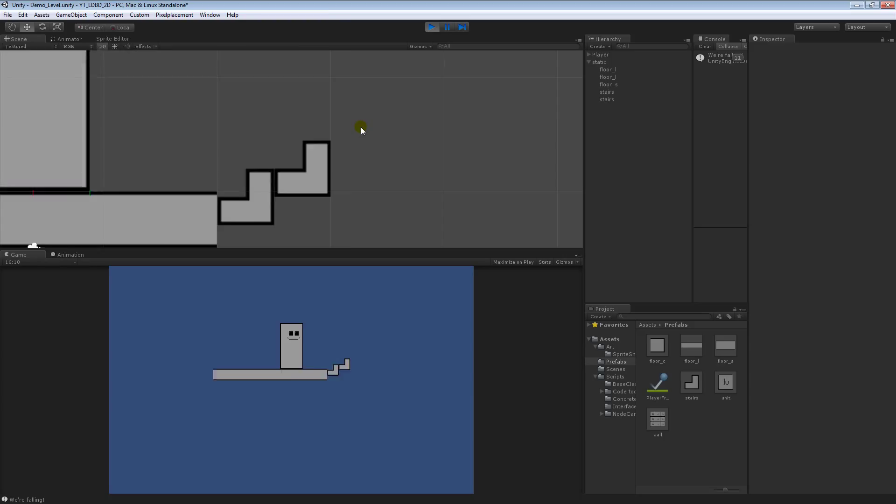
{"action": "key", "text": "space"}
{"action": "key", "text": "Left"}
{"action": "key", "text": "ctrl+p"}
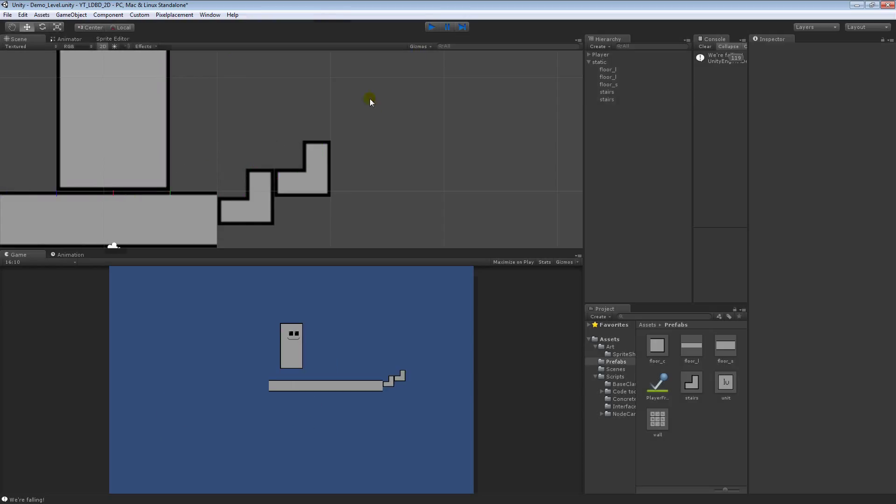
Step: Raise the first stairs piece onto the floor's top edge level at about X 4.25, Y 0
{"action": "left_click", "coordinate": [300, 167]}
{"action": "scroll", "coordinate": [299, 167], "scroll_direction": "up", "scroll_amount": 4}
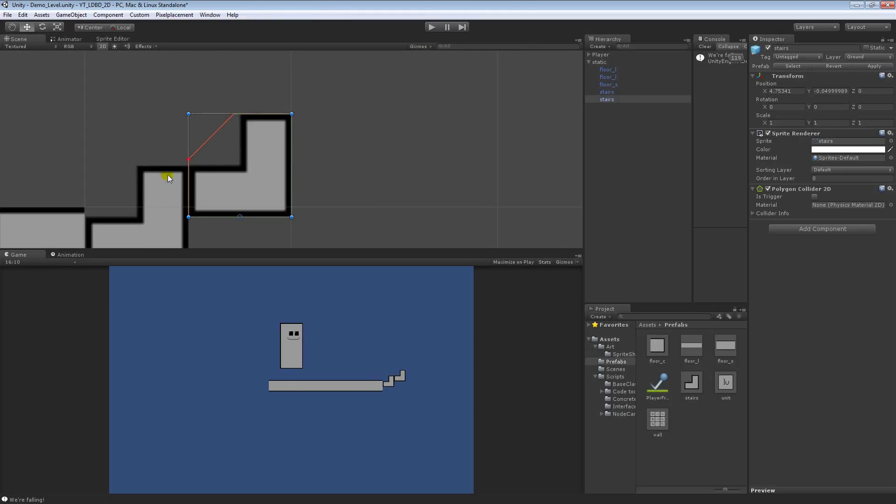
{"action": "left_click", "coordinate": [149, 187]}
{"action": "middle_click_drag", "start_coordinate": [85, 216], "coordinate": [137, 174]}
{"action": "left_click_drag", "start_coordinate": [166, 197], "coordinate": [176, 146], "text": "ctrl"}
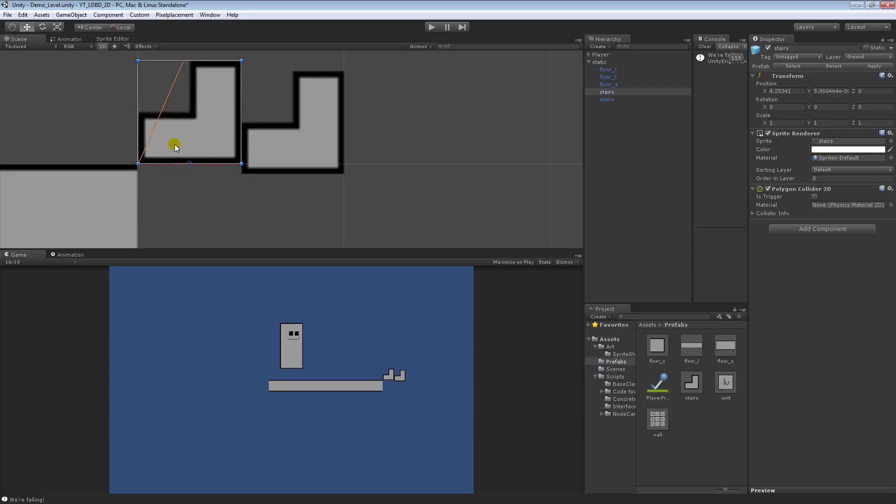
Step: Raise the second stairs piece to about X 4.75, Y 0.5 and briefly play-test the arrangement
{"action": "left_click", "coordinate": [285, 142]}
{"action": "middle_click_drag", "start_coordinate": [286, 141], "coordinate": [276, 182]}
{"action": "left_click_drag", "start_coordinate": [276, 182], "coordinate": [280, 70], "text": "ctrl"}
{"action": "middle_click_drag", "start_coordinate": [282, 70], "coordinate": [276, 112]}
{"action": "scroll", "coordinate": [275, 112], "scroll_direction": "down", "scroll_amount": 1}
{"action": "mouse_move", "coordinate": [277, 114]}
{"action": "left_mouse_down"}
{"action": "mouse_move", "coordinate": [236, 122]}
{"action": "mouse_move", "coordinate": [229, 150]}
{"action": "mouse_move", "coordinate": [236, 138]}
{"action": "mouse_move", "coordinate": [312, 141]}
{"action": "mouse_move", "coordinate": [281, 116]}
{"action": "left_mouse_up"}
{"action": "left_click", "coordinate": [212, 184]}
{"action": "left_click", "coordinate": [276, 143]}
{"action": "left_click", "coordinate": [432, 27]}
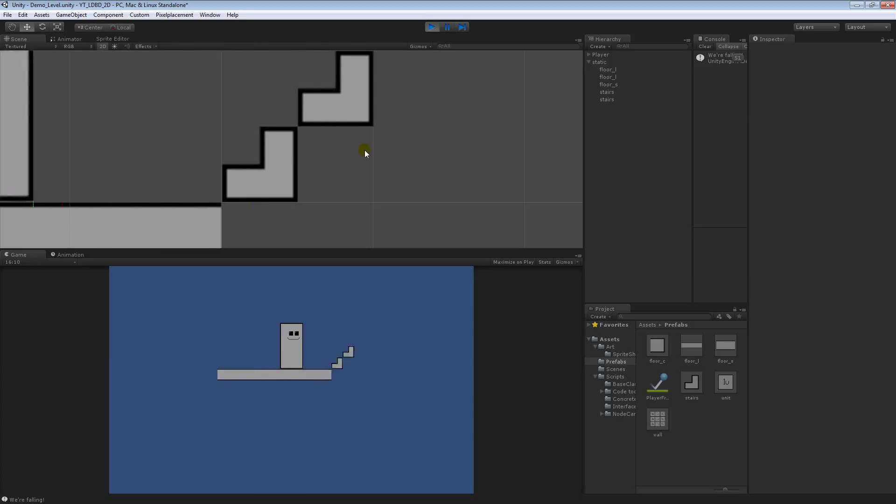
{"action": "left_click", "coordinate": [431, 27]}
Step: Delete the upper stairs piece from the level
{"action": "middle_click_drag", "start_coordinate": [350, 108], "coordinate": [270, 130]}
{"action": "left_click", "coordinate": [270, 130]}
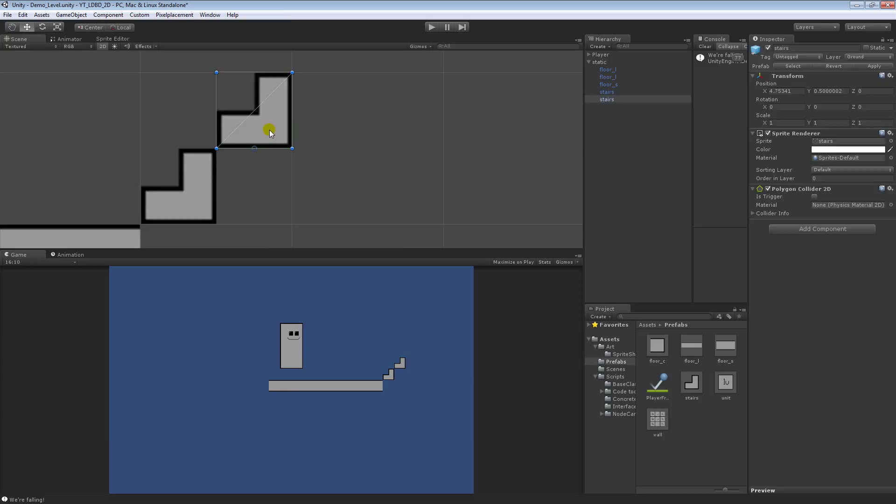
{"action": "key", "text": "Delete"}
Step: Duplicate the right floor_l piece and place the copy directly right of the remaining stairs as an upper floor
{"action": "middle_click_drag", "start_coordinate": [186, 229], "coordinate": [307, 158]}
{"action": "left_click", "coordinate": [234, 175]}
{"action": "scroll", "coordinate": [233, 175], "scroll_direction": "down", "scroll_amount": 3}
{"action": "key", "text": "ctrl+d"}
{"action": "left_click_drag", "start_coordinate": [207, 169], "coordinate": [397, 122]}
Step: Play-test walking the character toward and over the stairs to the upper floor, and stop the play mode
{"action": "left_click", "coordinate": [432, 27]}
{"action": "key", "text": "d"}
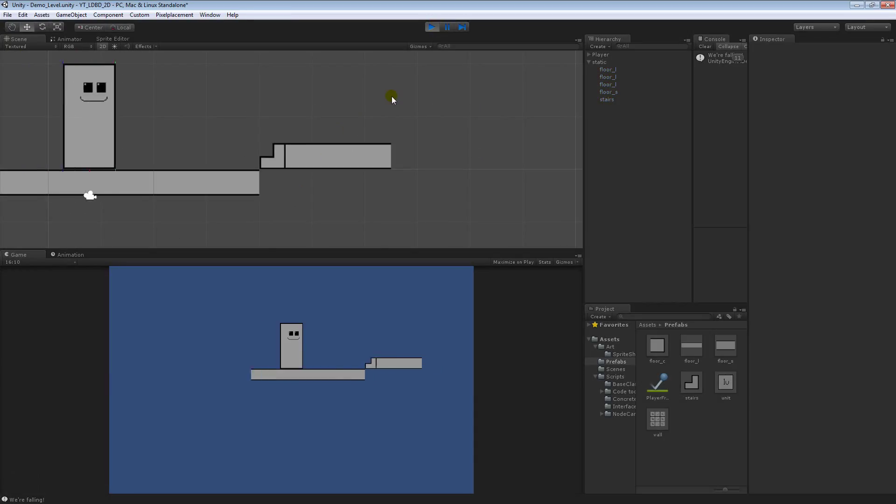
{"action": "key", "text": "a"}
{"action": "key", "text": "d"}
{"action": "key", "text": "a"}
{"action": "left_click", "coordinate": [432, 26]}
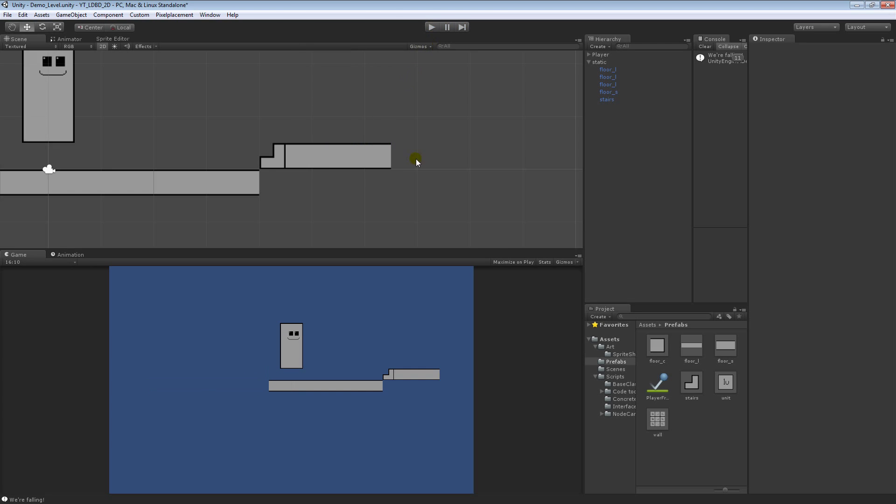
Step: Duplicate the upper floor_l piece and place the copy flush against its right end to extend the upper floor
{"action": "scroll", "coordinate": [416, 159], "scroll_direction": "down", "scroll_amount": 4}
{"action": "middle_click_drag", "start_coordinate": [397, 158], "coordinate": [225, 178]}
{"action": "scroll", "coordinate": [266, 156], "scroll_direction": "down", "scroll_amount": 1}
{"action": "left_click", "coordinate": [267, 157]}
{"action": "scroll", "coordinate": [276, 169], "scroll_direction": "up", "scroll_amount": 4}
{"action": "key", "text": "ctrl+d"}
{"action": "left_click_drag", "start_coordinate": [193, 158], "coordinate": [296, 158]}
{"action": "left_click", "coordinate": [308, 120]}
Step: Play-test walking and jumping back and forth between the lower and upper floors over the stairs, and stop the play mode
{"action": "middle_click_drag", "start_coordinate": [348, 148], "coordinate": [278, 158]}
{"action": "scroll", "coordinate": [278, 158], "scroll_direction": "down", "scroll_amount": 5}
{"action": "middle_click_drag", "start_coordinate": [165, 159], "coordinate": [284, 181]}
{"action": "scroll", "coordinate": [285, 181], "scroll_direction": "down", "scroll_amount": 1}
{"action": "key", "text": "ctrl+p"}
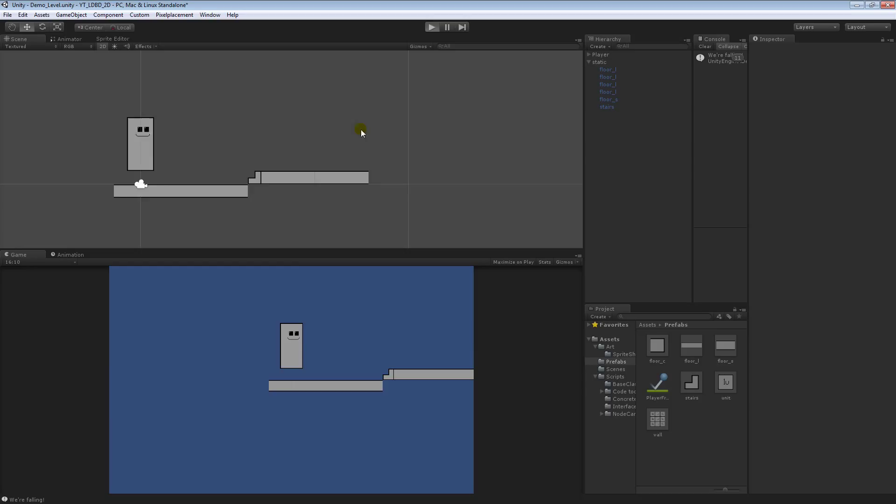
{"action": "key", "text": "Right"}
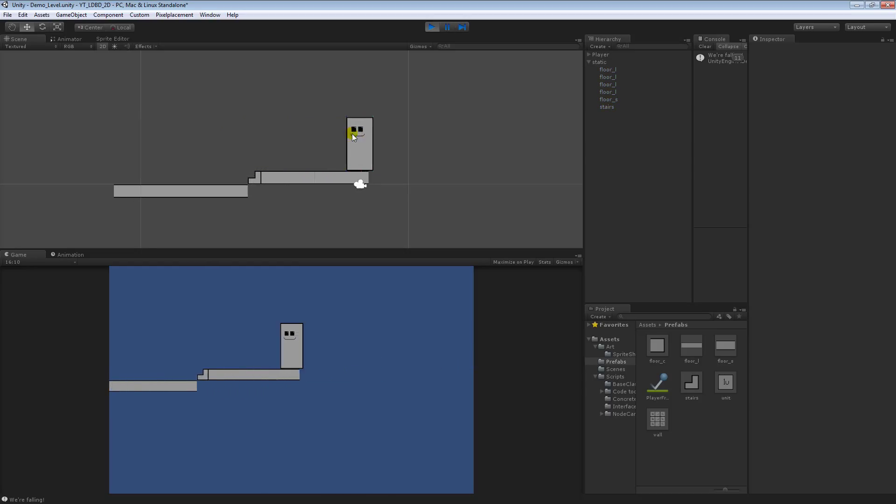
{"action": "key", "text": "Left"}
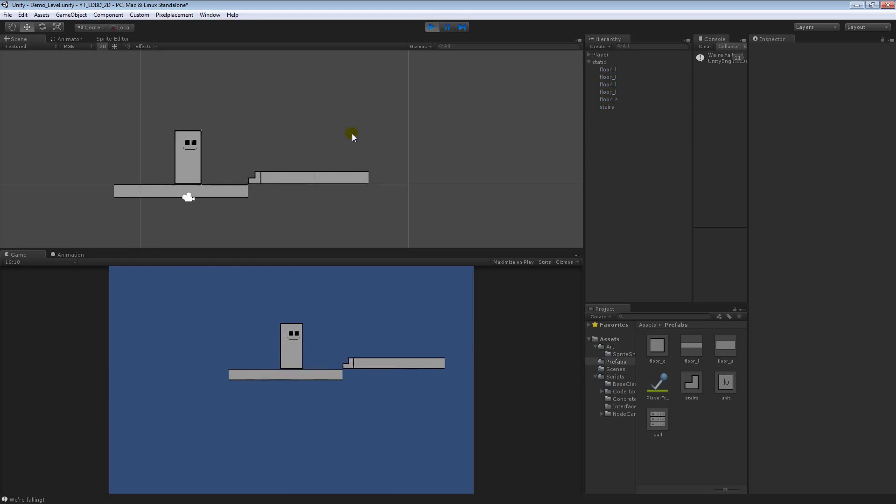
{"action": "key", "text": "Right"}
{"action": "key", "text": "space"}
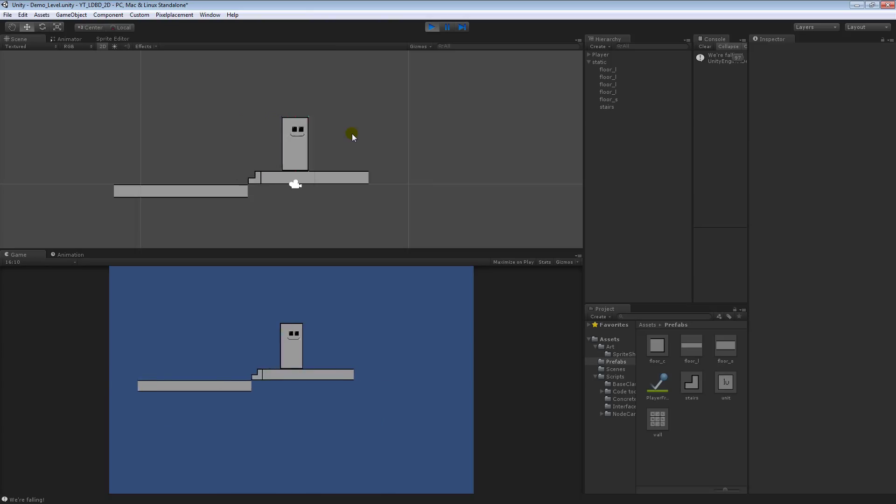
{"action": "key", "text": "Left"}
{"action": "key", "text": "Right"}
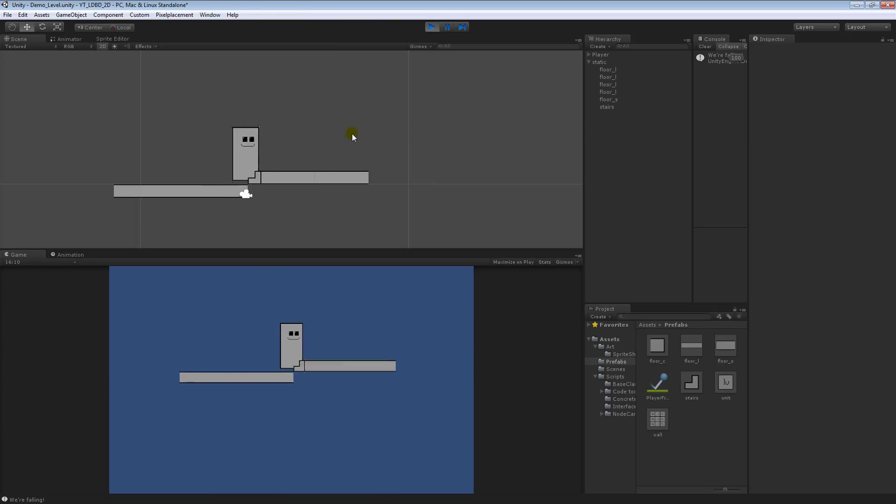
{"action": "key", "text": "Left"}
{"action": "key", "text": "Right"}
{"action": "key", "text": "space"}
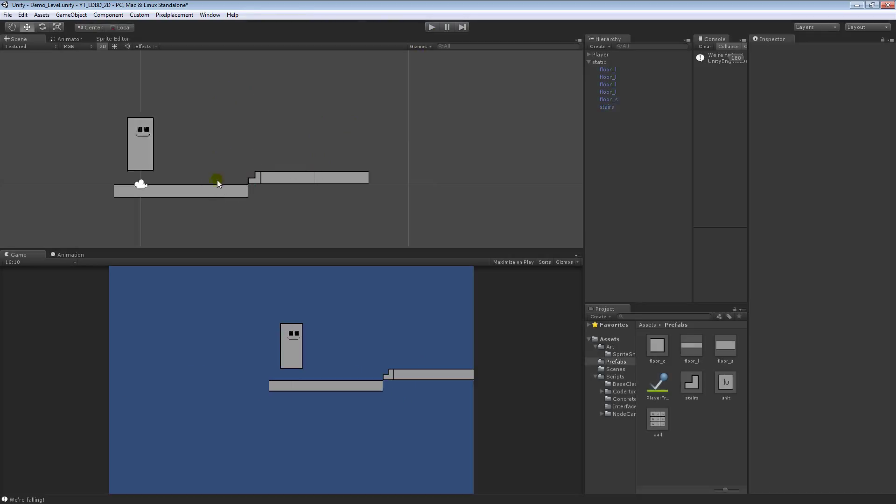
Step: Delete the stairs piece between the lower and upper floors
{"action": "scroll", "coordinate": [234, 179], "scroll_direction": "up", "scroll_amount": 6}
{"action": "middle_click_drag", "start_coordinate": [266, 176], "coordinate": [226, 164]}
{"action": "left_click", "coordinate": [297, 128]}
{"action": "key", "text": "Delete"}
Step: Reset the stairs prefab's position to X 0, Y 0 through a temporary scene instance, and delete that instance
{"action": "left_click", "coordinate": [694, 385]}
{"action": "left_click_drag", "start_coordinate": [694, 383], "coordinate": [260, 186]}
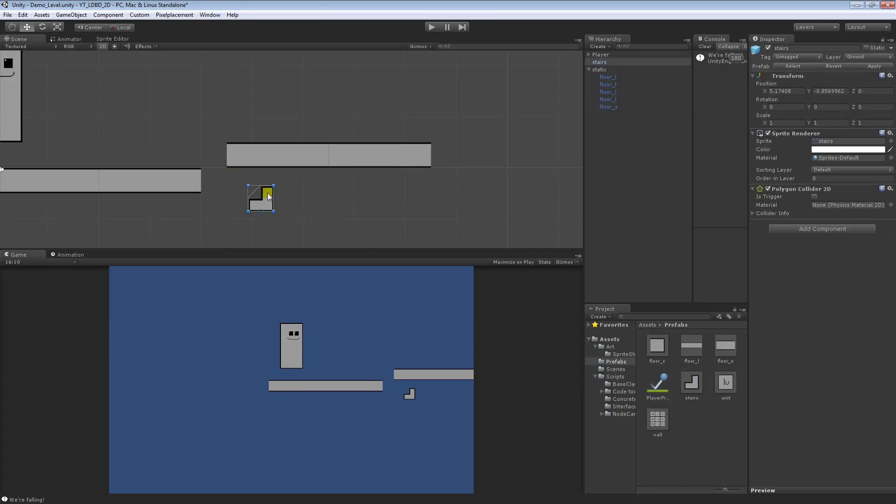
{"action": "left_click", "coordinate": [784, 91]}
{"action": "key", "text": "BackSpace"}
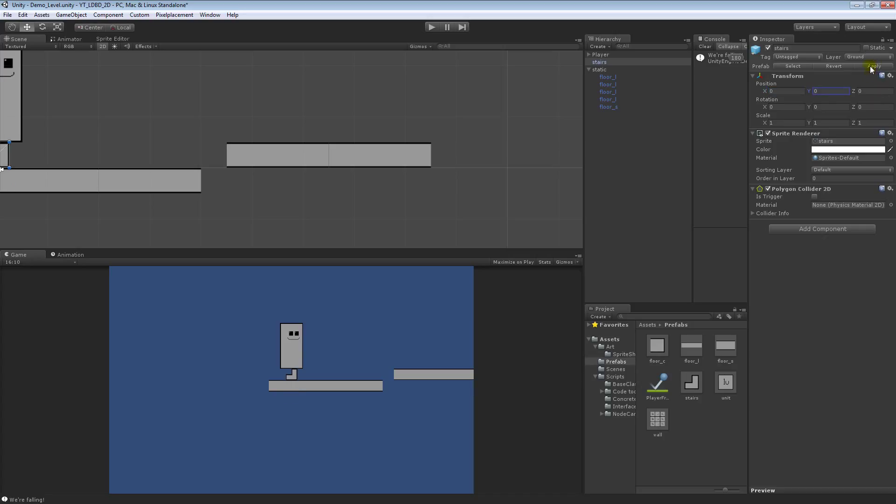
{"action": "left_click", "coordinate": [602, 62]}
{"action": "key", "text": "Delete"}
Step: Move the two upper floor pieces left to start at the lower floor's right end, and play-test the step
{"action": "left_click_drag", "start_coordinate": [342, 165], "coordinate": [321, 164]}
{"action": "left_click_drag", "start_coordinate": [414, 160], "coordinate": [405, 159]}
{"action": "left_click", "coordinate": [432, 27]}
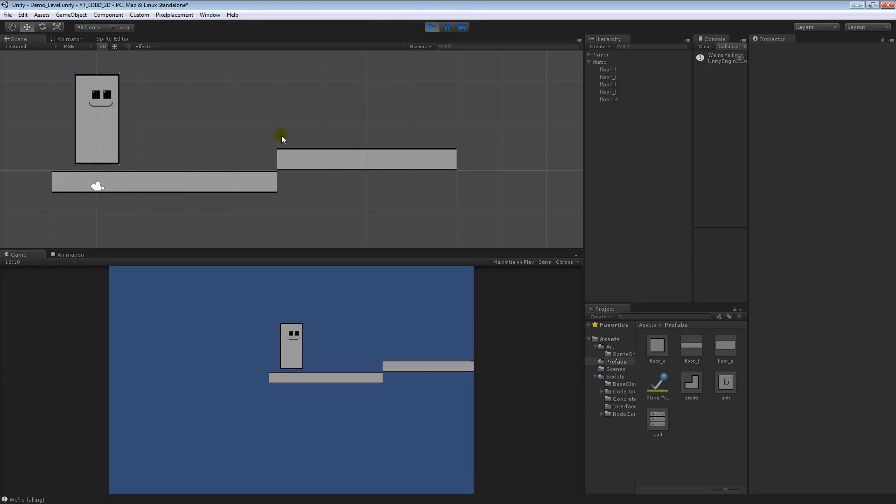
{"action": "key", "text": "d"}
{"action": "left_click", "coordinate": [432, 27]}
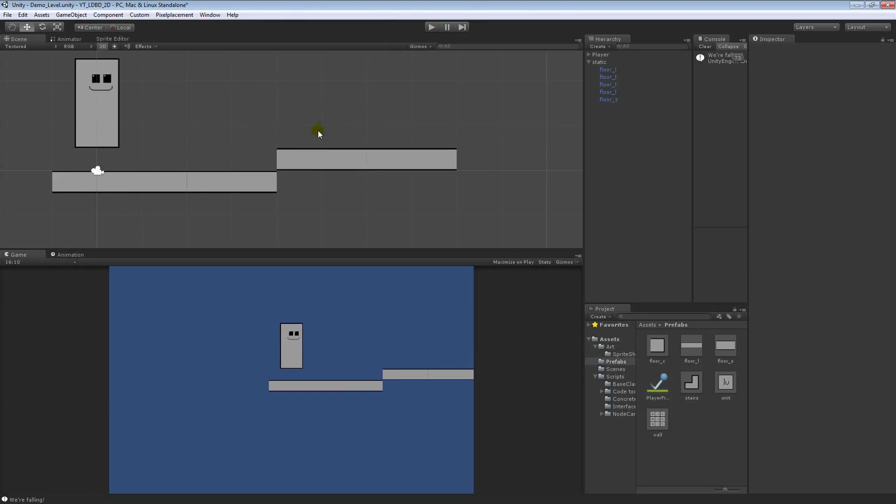
Step: Raise both upper floor_l pieces together to about Y 1
{"action": "middle_click_drag", "start_coordinate": [318, 131], "coordinate": [217, 148]}
{"action": "left_click", "coordinate": [229, 174]}
{"action": "left_click", "coordinate": [290, 174], "text": "shift"}
{"action": "left_click_drag", "start_coordinate": [203, 176], "coordinate": [198, 151]}
{"action": "scroll", "coordinate": [245, 149], "scroll_direction": "up", "scroll_amount": 1}
Step: Play-test jumping the character from the lower floor onto the raised floor, and stop the play mode
{"action": "key", "text": "ctrl+p"}
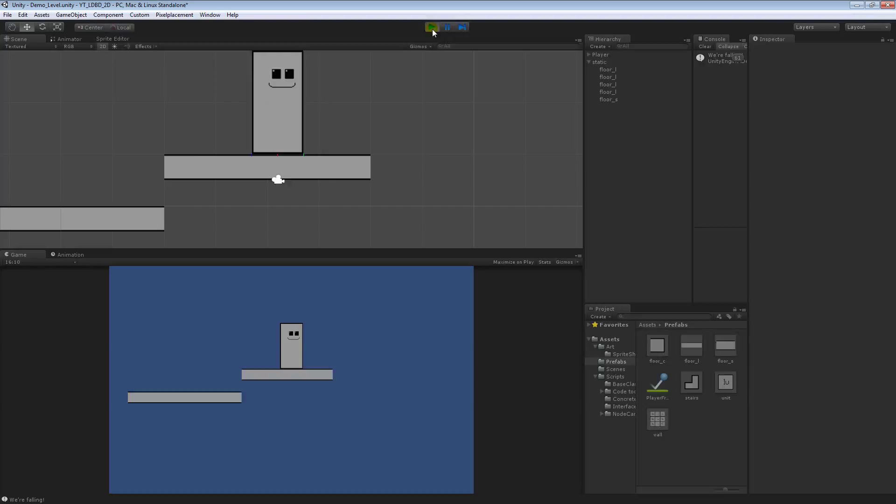
{"action": "left_click", "coordinate": [432, 28]}
{"action": "scroll", "coordinate": [248, 162], "scroll_direction": "down", "scroll_amount": 6}
{"action": "middle_click_drag", "start_coordinate": [248, 162], "coordinate": [306, 162]}
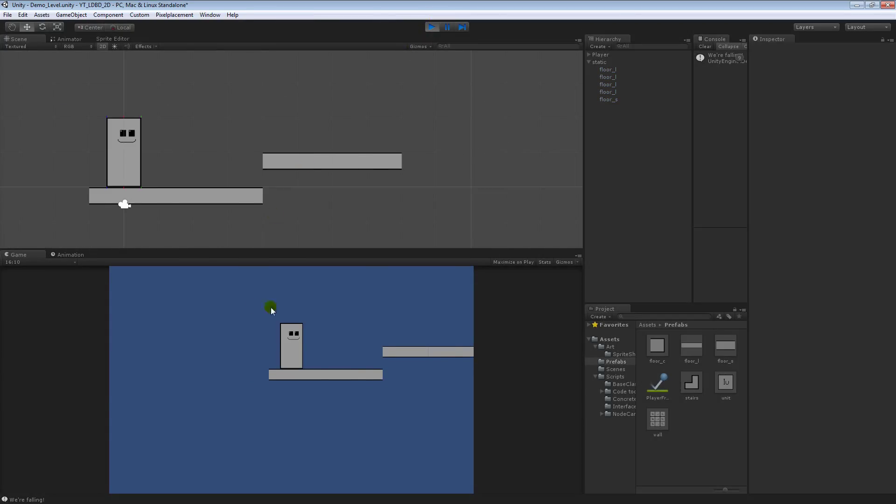
{"action": "left_click", "coordinate": [247, 307]}
{"action": "key", "text": "d"}
{"action": "key", "text": "space"}
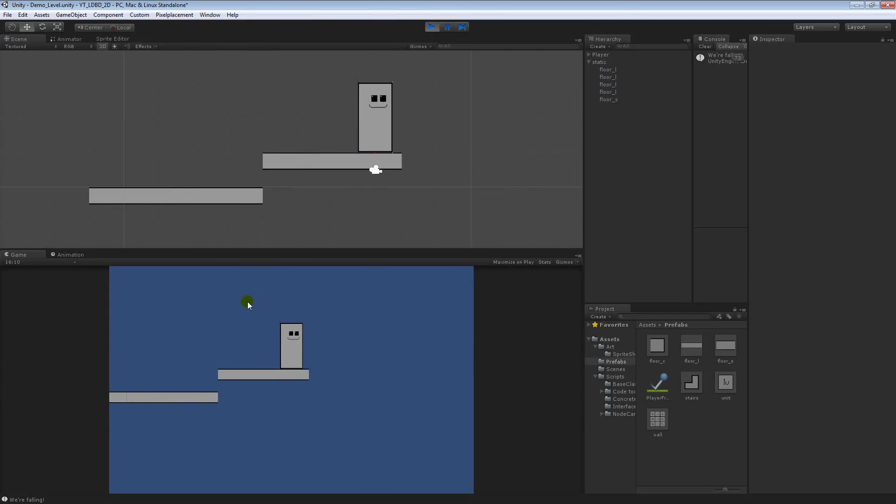
{"action": "left_click", "coordinate": [432, 27]}
Step: Duplicate the last raised floor_l piece and fit the copy flush against its right end at X 8, Y 1
{"action": "scroll", "coordinate": [365, 179], "scroll_direction": "down", "scroll_amount": 1}
{"action": "middle_click_drag", "start_coordinate": [364, 179], "coordinate": [267, 199]}
{"action": "left_click", "coordinate": [226, 180]}
{"action": "key", "text": "ctrl+d"}
{"action": "left_click_drag", "start_coordinate": [226, 180], "coordinate": [322, 178]}
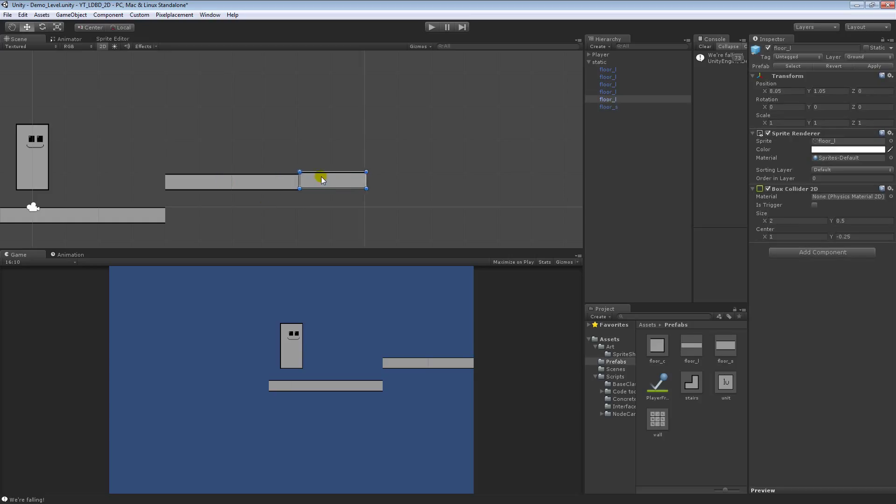
{"action": "scroll", "coordinate": [318, 177], "scroll_direction": "up", "scroll_amount": 3}
{"action": "left_click_drag", "start_coordinate": [304, 149], "coordinate": [290, 149]}
{"action": "left_click", "coordinate": [323, 124]}
Step: Play-test jumping onto the extended raised floor and walking along it, and stop the play mode
{"action": "middle_click_drag", "start_coordinate": [324, 125], "coordinate": [271, 149]}
{"action": "scroll", "coordinate": [271, 148], "scroll_direction": "down", "scroll_amount": 5}
{"action": "left_click", "coordinate": [432, 27]}
{"action": "key", "text": "d"}
{"action": "key", "text": "space"}
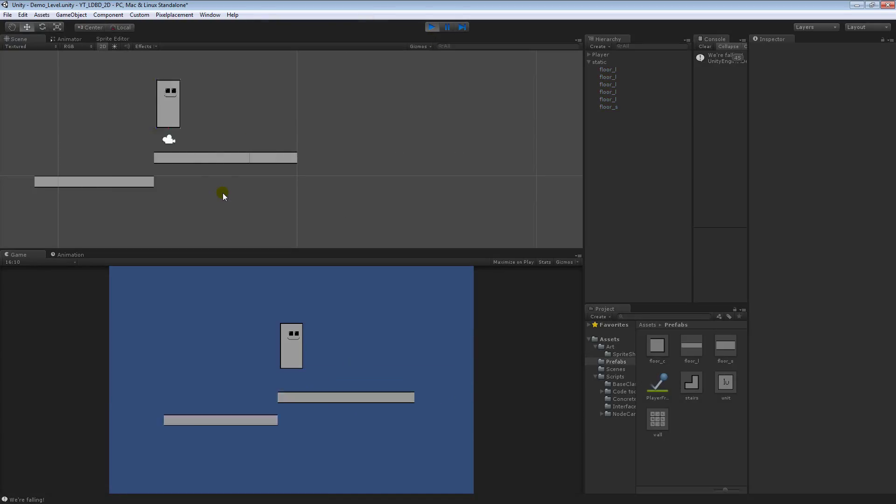
{"action": "key", "text": "a"}
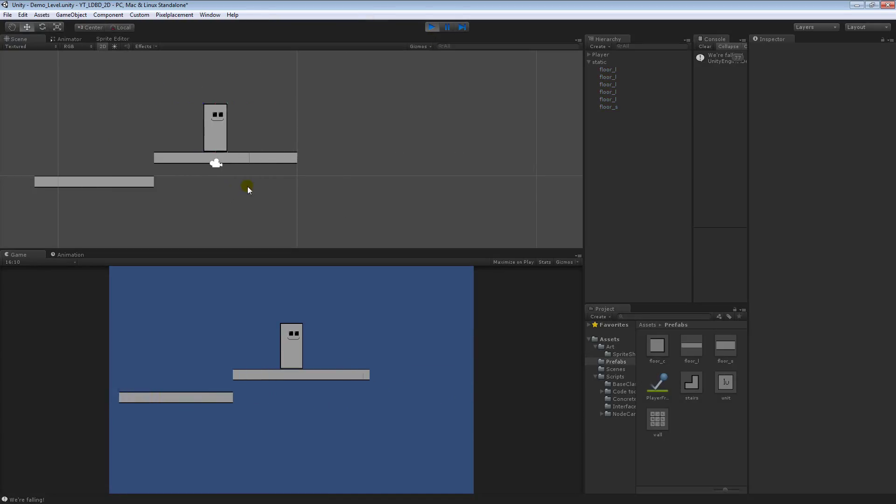
{"action": "key", "text": "ctrl+p"}
Step: Duplicate the three raised floor_l pieces and place the copies at Y 1 further right, leaving a gap to jump across
{"action": "scroll", "coordinate": [212, 130], "scroll_direction": "up", "scroll_amount": 6}
{"action": "middle_click_drag", "start_coordinate": [133, 204], "coordinate": [236, 131]}
{"action": "left_click", "coordinate": [216, 129]}
{"action": "left_click", "coordinate": [268, 63]}
{"action": "scroll", "coordinate": [242, 124], "scroll_direction": "down", "scroll_amount": 6}
{"action": "left_click", "coordinate": [254, 141]}
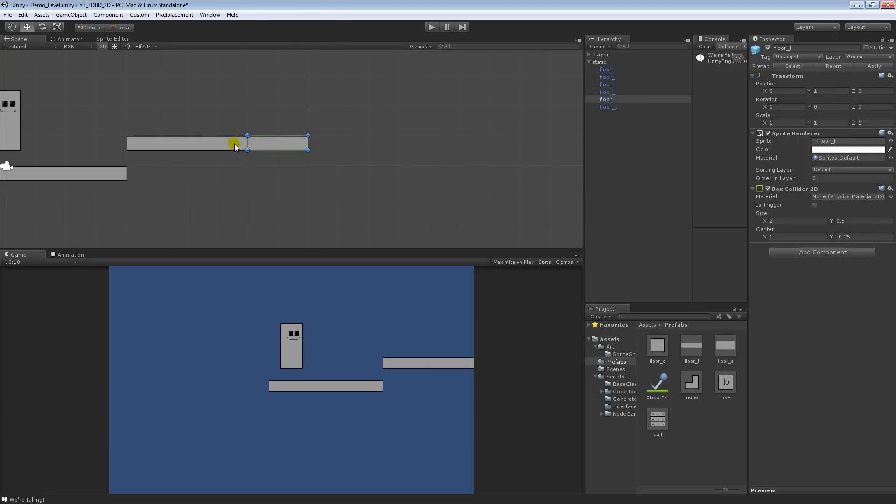
{"action": "left_click", "coordinate": [229, 144], "text": "shift"}
{"action": "left_click", "coordinate": [157, 142], "text": "shift"}
{"action": "key", "text": "ctrl+d"}
{"action": "left_click_drag", "start_coordinate": [155, 141], "coordinate": [429, 143]}
{"action": "middle_click_drag", "start_coordinate": [429, 143], "coordinate": [280, 147]}
{"action": "scroll", "coordinate": [248, 152], "scroll_direction": "up", "scroll_amount": 8}
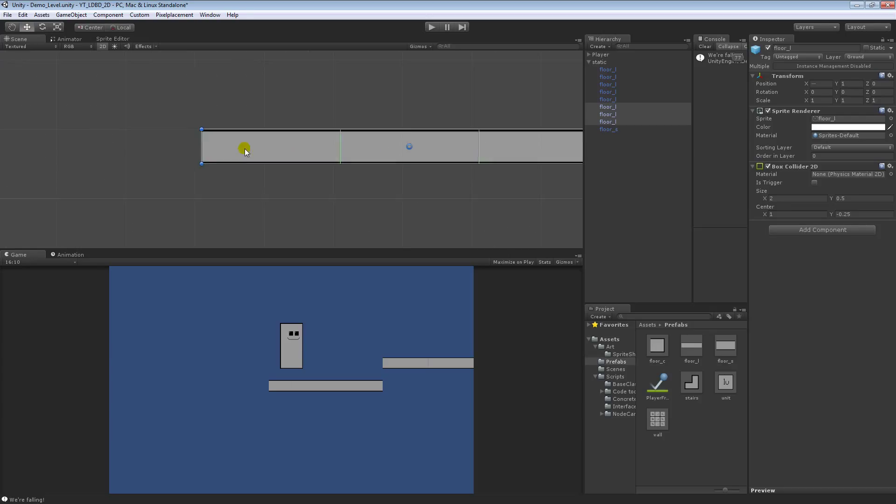
{"action": "left_click_drag", "start_coordinate": [245, 149], "coordinate": [240, 146]}
{"action": "left_click", "coordinate": [248, 117]}
Step: Play-test jumping the character across the gap between the two raised platforms in both directions, and stop the play mode
{"action": "middle_click_drag", "start_coordinate": [248, 117], "coordinate": [425, 85]}
{"action": "scroll", "coordinate": [285, 103], "scroll_direction": "down", "scroll_amount": 8}
{"action": "key", "text": "ctrl+p"}
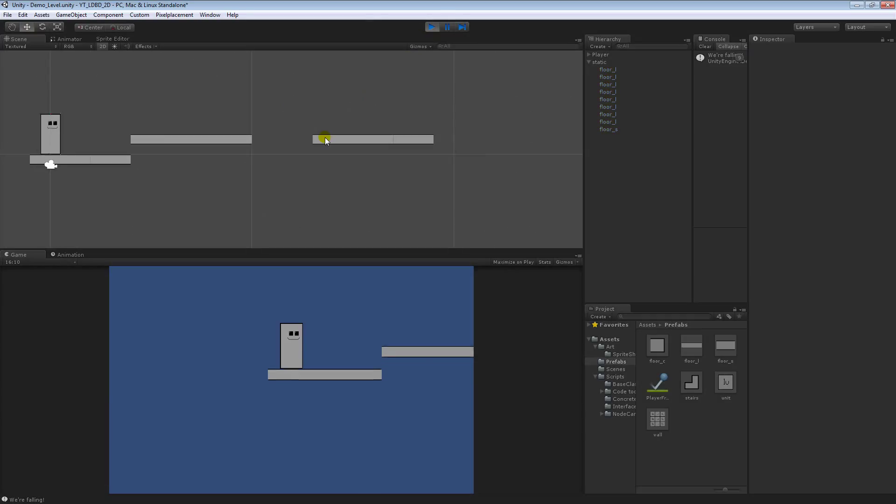
{"action": "key", "text": "Right"}
{"action": "key", "text": "Left"}
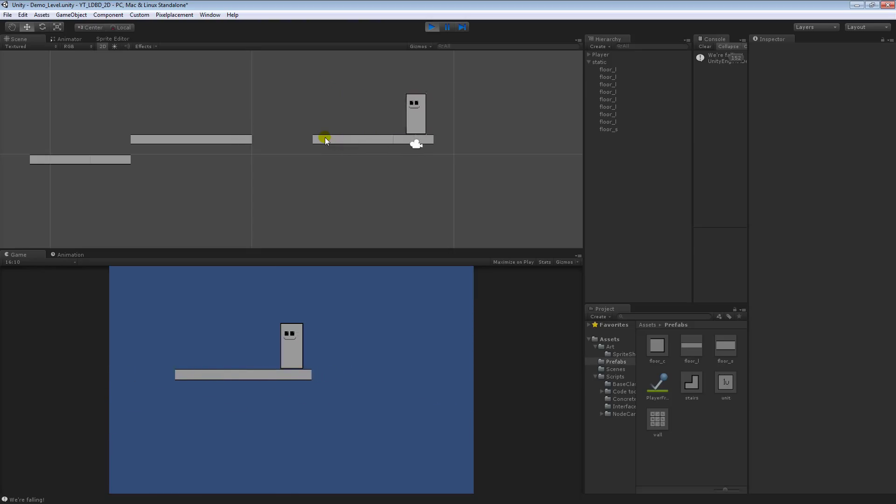
{"action": "key", "text": "space"}
{"action": "key", "text": "Right"}
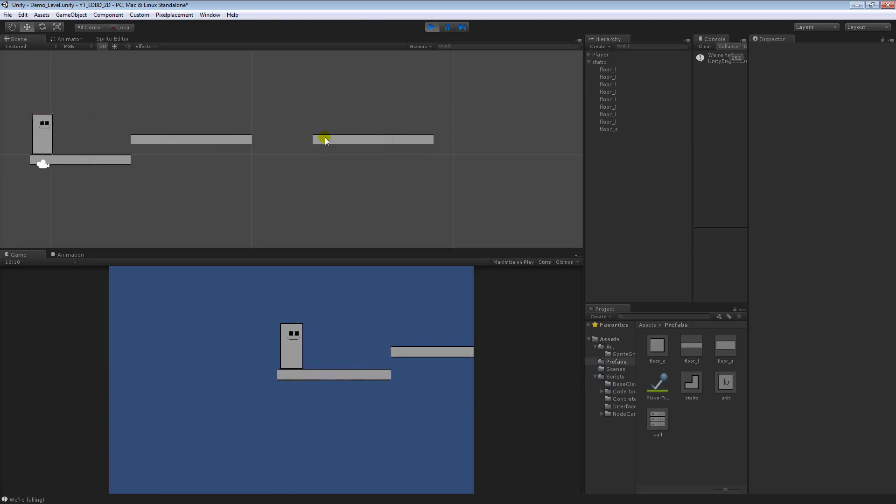
{"action": "key", "text": "space"}
{"action": "key", "text": "space"}
{"action": "key", "text": "Left"}
{"action": "key", "text": "space"}
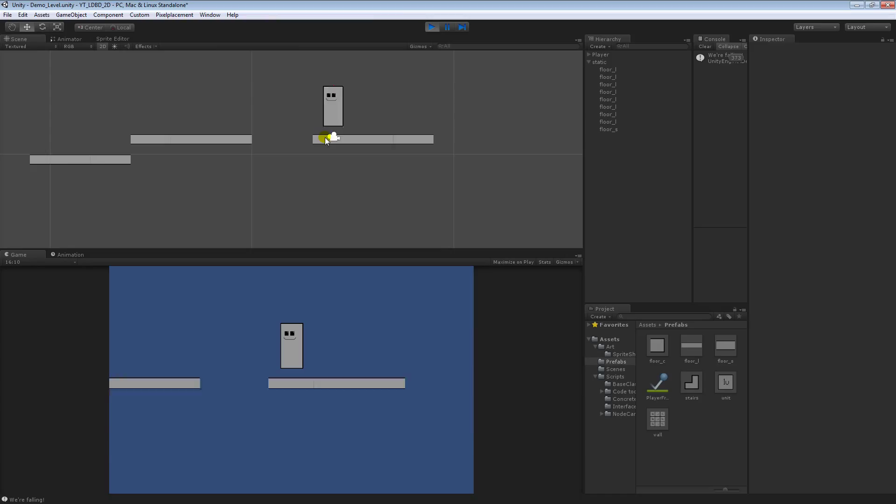
{"action": "key", "text": "ctrl+p"}
Step: Duplicate the three floor_l pieces of the second raised platform and move the copies to the right as a third platform
{"action": "scroll", "coordinate": [341, 126], "scroll_direction": "down", "scroll_amount": 3}
{"action": "middle_click_drag", "start_coordinate": [346, 126], "coordinate": [277, 154]}
{"action": "scroll", "coordinate": [276, 154], "scroll_direction": "up", "scroll_amount": 5}
{"action": "left_click", "coordinate": [277, 153]}
{"action": "left_click", "coordinate": [232, 151], "text": "shift"}
{"action": "left_click", "coordinate": [176, 152], "text": "shift"}
{"action": "key", "text": "ctrl+d"}
{"action": "left_click_drag", "start_coordinate": [187, 152], "coordinate": [326, 152]}
Step: Shift the third platform so its first floor_l piece sits at X 21, Y 1, leaving a gap before it
{"action": "scroll", "coordinate": [327, 154], "scroll_direction": "up", "scroll_amount": 2}
{"action": "middle_click_drag", "start_coordinate": [328, 154], "coordinate": [288, 162]}
{"action": "scroll", "coordinate": [313, 127], "scroll_direction": "up", "scroll_amount": 4}
{"action": "left_click_drag", "start_coordinate": [282, 154], "coordinate": [369, 151]}
{"action": "left_click", "coordinate": [374, 172]}
{"action": "scroll", "coordinate": [373, 169], "scroll_direction": "down", "scroll_amount": 3}
{"action": "middle_click_drag", "start_coordinate": [374, 163], "coordinate": [276, 145]}
{"action": "scroll", "coordinate": [281, 142], "scroll_direction": "up", "scroll_amount": 2}
{"action": "left_click", "coordinate": [286, 138]}
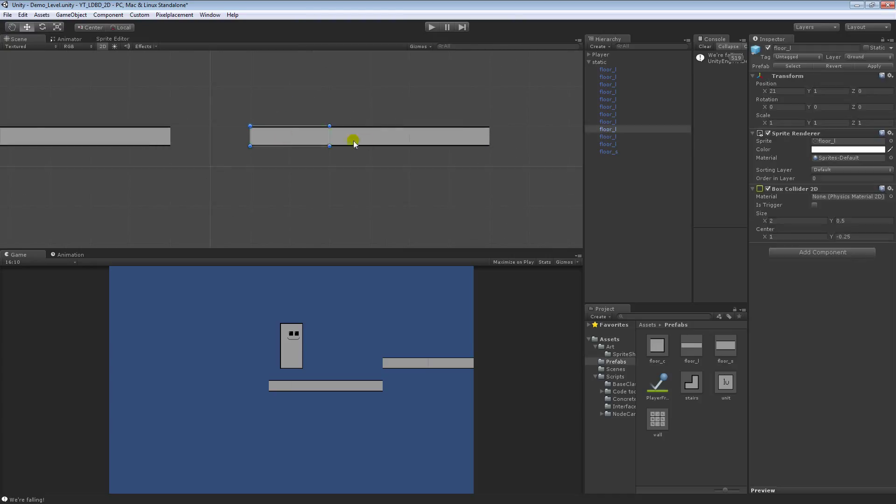
Step: Examine the overall layout of the starting floor and the three raised platforms
{"action": "scroll", "coordinate": [354, 141], "scroll_direction": "down", "scroll_amount": 4}
{"action": "middle_click_drag", "start_coordinate": [354, 141], "coordinate": [289, 154]}
{"action": "left_click", "coordinate": [302, 115]}
{"action": "middle_click_drag", "start_coordinate": [182, 145], "coordinate": [342, 145]}
{"action": "scroll", "coordinate": [342, 145], "scroll_direction": "down", "scroll_amount": 6}
{"action": "scroll", "coordinate": [341, 145], "scroll_direction": "down", "scroll_amount": 5}
{"action": "middle_click_drag", "start_coordinate": [365, 176], "coordinate": [320, 187]}
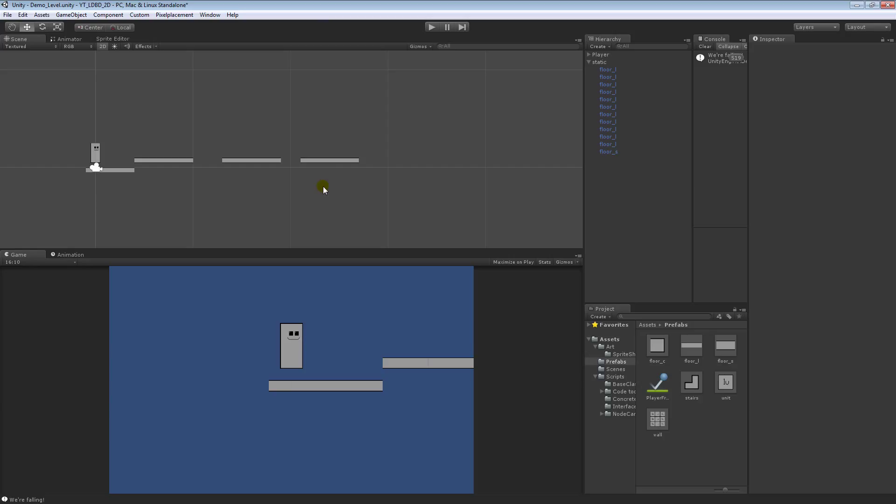
{"action": "scroll", "coordinate": [344, 173], "scroll_direction": "up", "scroll_amount": 3}
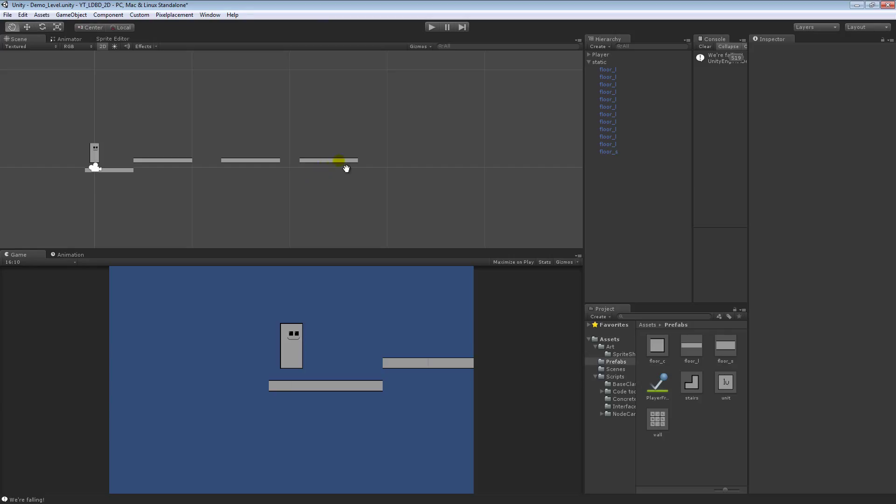
Step: Move the third platform's first floor_l piece to X 10, Y 0.5, just past and below the end of the first raised platform
{"action": "scroll", "coordinate": [327, 201], "scroll_direction": "down", "scroll_amount": 3}
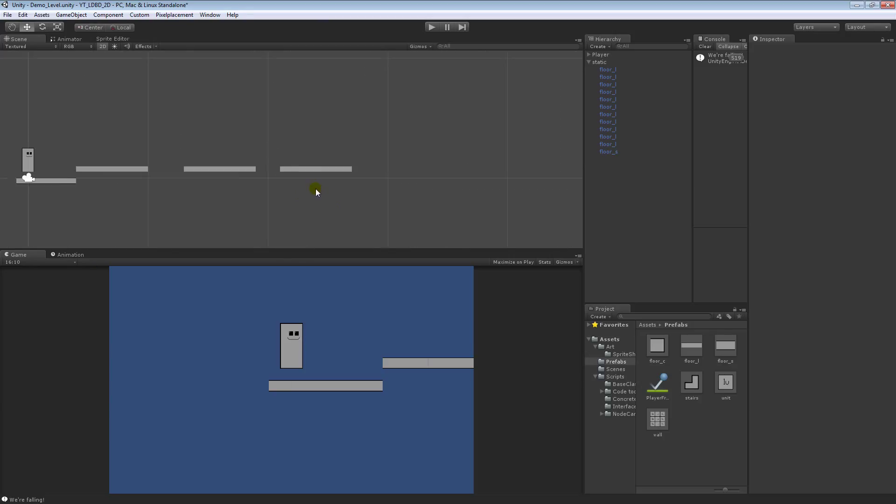
{"action": "middle_click_drag", "start_coordinate": [140, 190], "coordinate": [248, 178]}
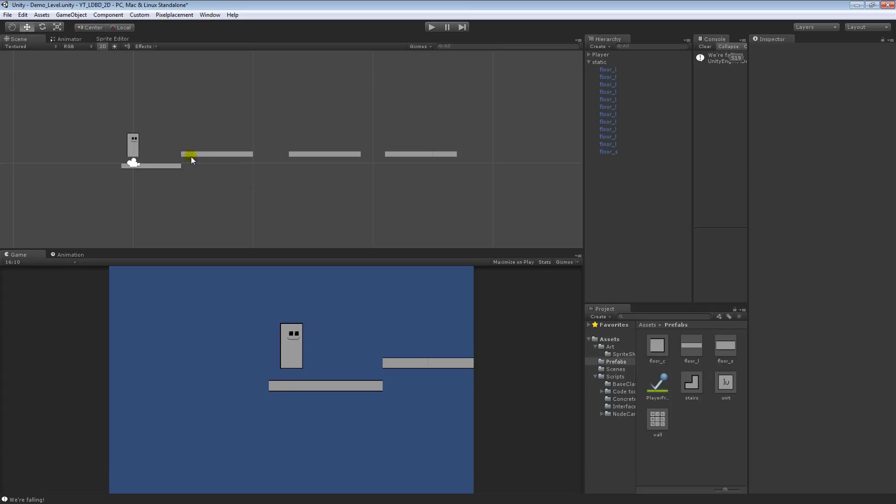
{"action": "scroll", "coordinate": [247, 166], "scroll_direction": "up", "scroll_amount": 1}
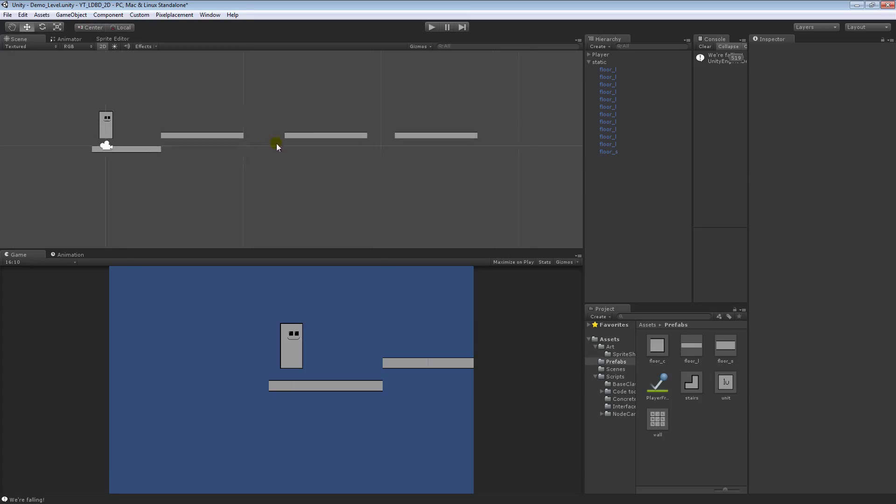
{"action": "left_click", "coordinate": [417, 135]}
{"action": "scroll", "coordinate": [414, 173], "scroll_direction": "up", "scroll_amount": 2}
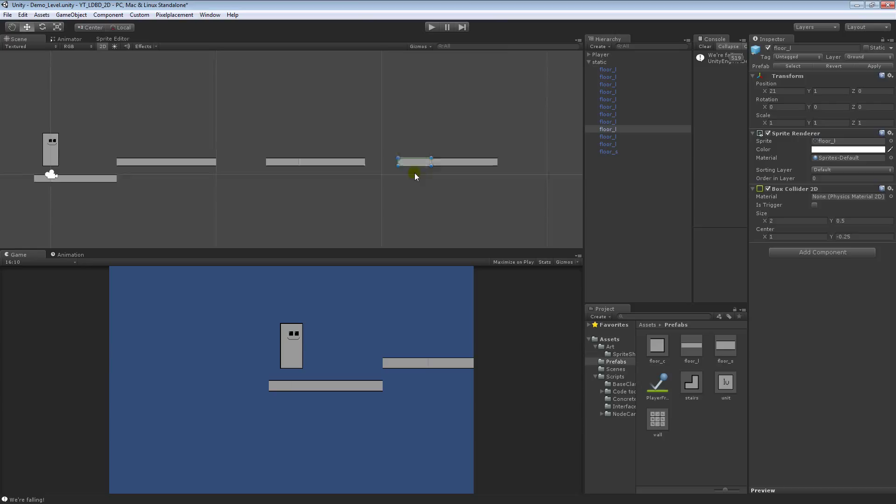
{"action": "left_click_drag", "start_coordinate": [426, 166], "coordinate": [235, 164]}
{"action": "scroll", "coordinate": [280, 168], "scroll_direction": "up", "scroll_amount": 1}
{"action": "scroll", "coordinate": [280, 168], "scroll_direction": "up", "scroll_amount": 3}
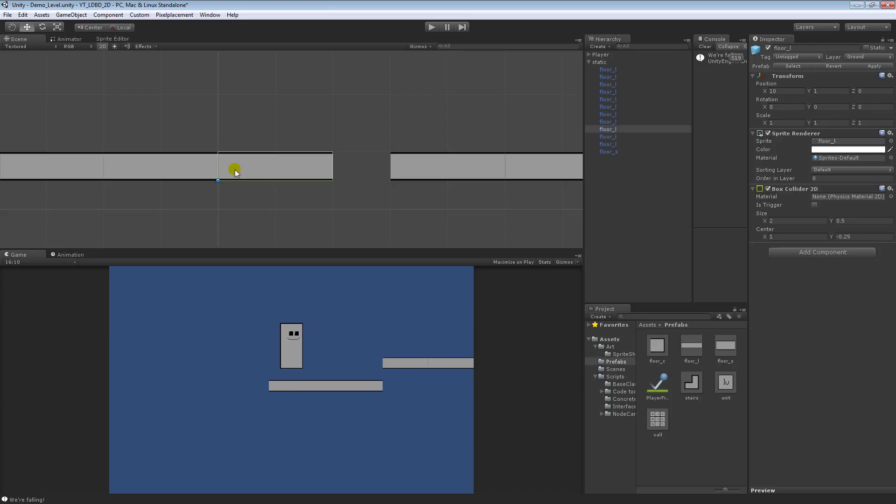
{"action": "left_click_drag", "start_coordinate": [284, 157], "coordinate": [273, 180]}
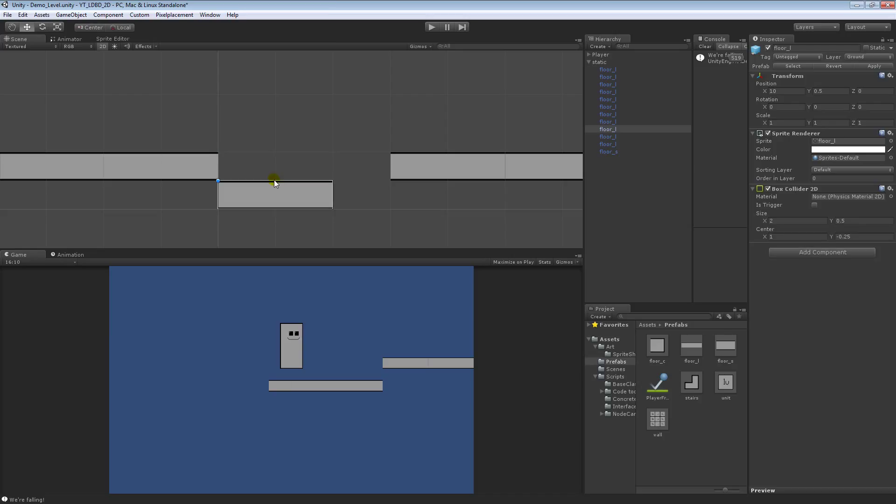
Step: Move the second raised platform's first floor_l piece to X 12, Y 0.5, flush against the lowered piece
{"action": "left_click", "coordinate": [278, 145]}
{"action": "middle_click_drag", "start_coordinate": [296, 154], "coordinate": [198, 179]}
{"action": "scroll", "coordinate": [290, 197], "scroll_direction": "down", "scroll_amount": 7}
{"action": "middle_click_drag", "start_coordinate": [290, 200], "coordinate": [355, 181]}
{"action": "left_click", "coordinate": [353, 180]}
{"action": "left_click_drag", "start_coordinate": [332, 169], "coordinate": [300, 194]}
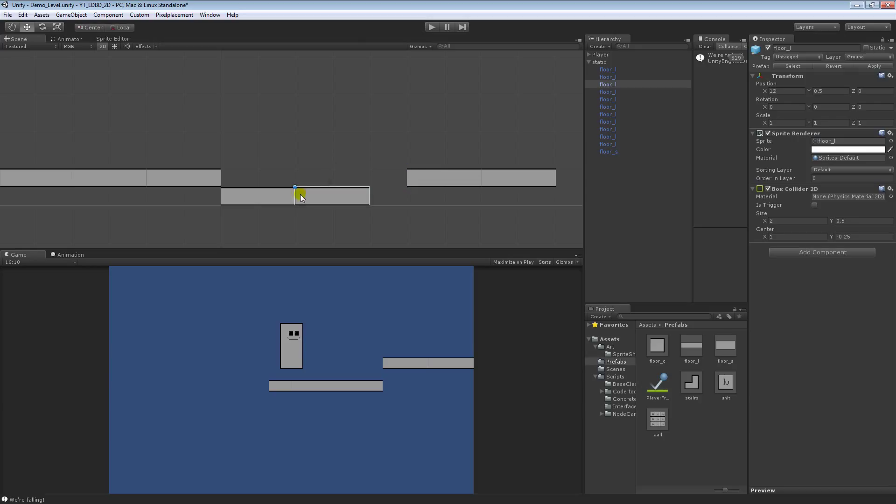
Step: Join the second raised platform's two remaining floor_l pieces end to end at Y 1, starting at X 14 after the lowered section
{"action": "left_click", "coordinate": [357, 149]}
{"action": "middle_click_drag", "start_coordinate": [415, 167], "coordinate": [352, 168]}
{"action": "left_click", "coordinate": [350, 173]}
{"action": "left_click_drag", "start_coordinate": [345, 186], "coordinate": [307, 191]}
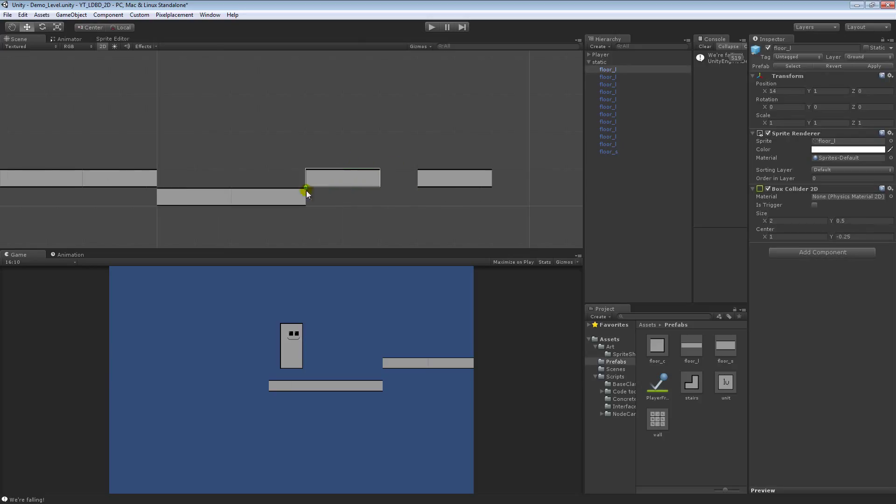
{"action": "middle_click_drag", "start_coordinate": [391, 175], "coordinate": [335, 181]}
{"action": "scroll", "coordinate": [335, 181], "scroll_direction": "down", "scroll_amount": 1}
{"action": "left_click", "coordinate": [366, 182]}
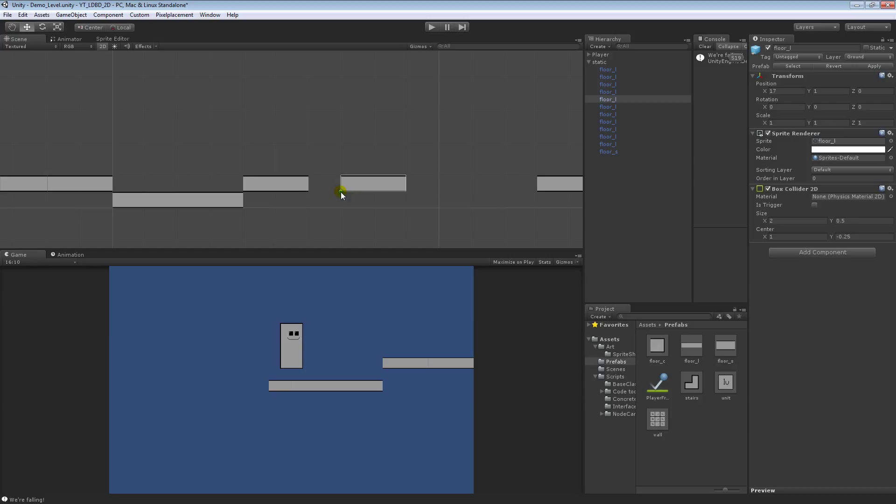
{"action": "left_click_drag", "start_coordinate": [342, 190], "coordinate": [310, 192]}
Step: Select the two lowered floor_l pieces and move them together down to about Y 0
{"action": "middle_click_drag", "start_coordinate": [243, 206], "coordinate": [318, 161]}
{"action": "scroll", "coordinate": [399, 158], "scroll_direction": "down", "scroll_amount": 1}
{"action": "scroll", "coordinate": [309, 189], "scroll_direction": "down", "scroll_amount": 1}
{"action": "scroll", "coordinate": [279, 177], "scroll_direction": "up", "scroll_amount": 4}
{"action": "left_click", "coordinate": [279, 172]}
{"action": "left_click", "coordinate": [328, 171], "text": "shift"}
{"action": "scroll", "coordinate": [319, 162], "scroll_direction": "up", "scroll_amount": 2}
{"action": "scroll", "coordinate": [320, 164], "scroll_direction": "up", "scroll_amount": 1}
{"action": "key", "text": "v"}
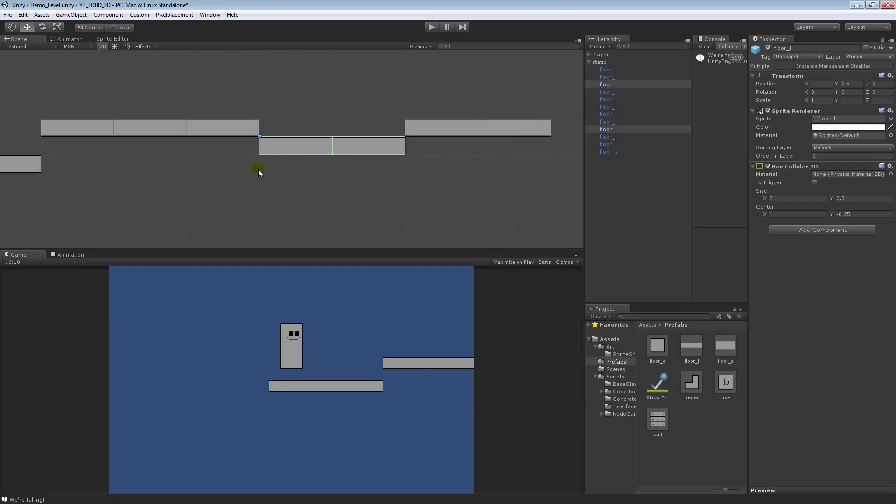
{"action": "left_click_drag", "start_coordinate": [266, 152], "coordinate": [341, 141]}
{"action": "left_click_drag", "start_coordinate": [418, 139], "coordinate": [304, 164]}
Step: Snap the lowered two-piece section horizontally so it starts exactly at the end of the first raised platform
{"action": "left_click", "coordinate": [329, 132]}
{"action": "scroll", "coordinate": [346, 139], "scroll_direction": "up", "scroll_amount": 1}
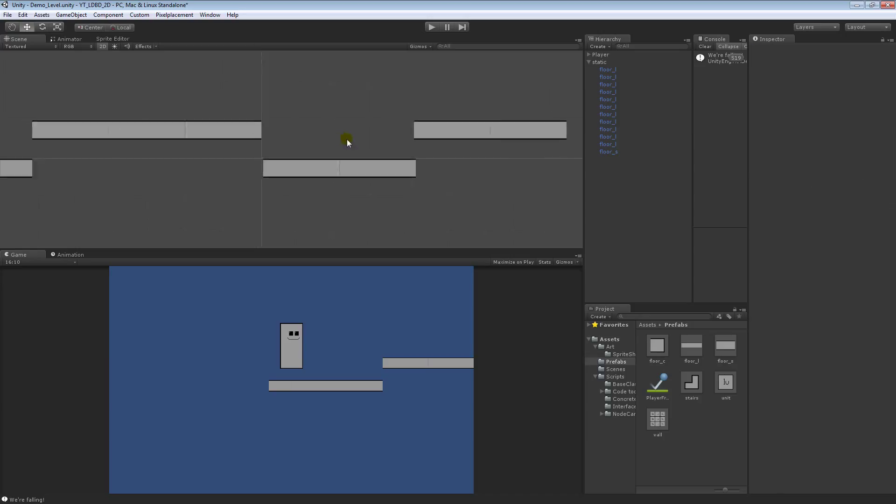
{"action": "scroll", "coordinate": [347, 139], "scroll_direction": "up", "scroll_amount": 2}
{"action": "scroll", "coordinate": [326, 173], "scroll_direction": "up", "scroll_amount": 1}
{"action": "left_click", "coordinate": [282, 181]}
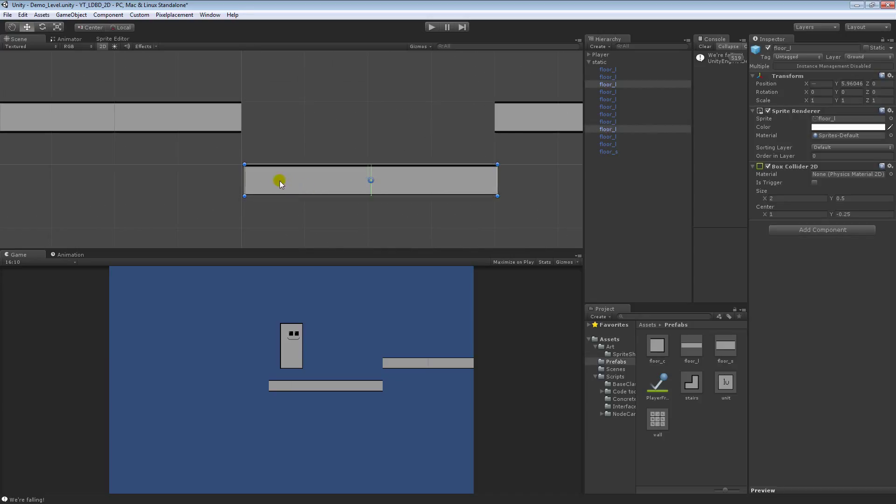
{"action": "left_click_drag", "start_coordinate": [279, 180], "coordinate": [277, 181]}
{"action": "left_click", "coordinate": [305, 156]}
Step: Play-test the rearranged level by jumping the character across the lowered section and the wide gap to the last platform, and stop the play mode
{"action": "middle_click_drag", "start_coordinate": [492, 136], "coordinate": [285, 175]}
{"action": "scroll", "coordinate": [344, 156], "scroll_direction": "down", "scroll_amount": 3}
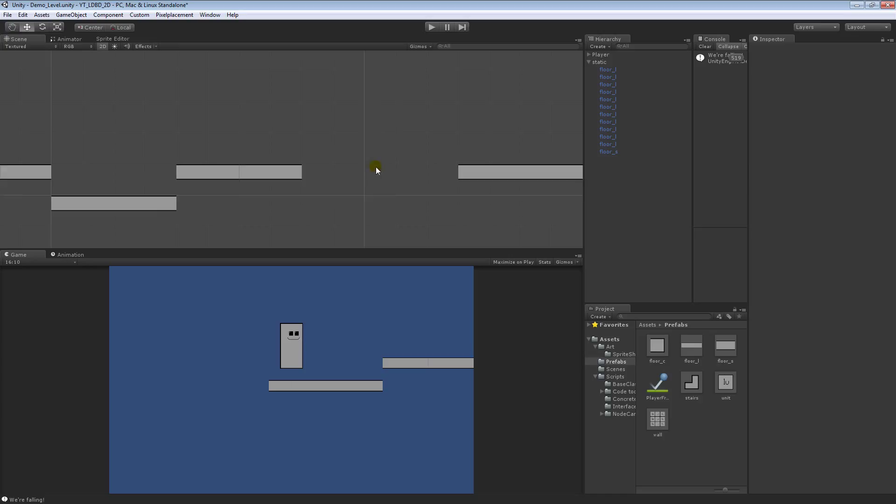
{"action": "middle_click_drag", "start_coordinate": [376, 167], "coordinate": [360, 157]}
{"action": "scroll", "coordinate": [451, 147], "scroll_direction": "down", "scroll_amount": 3}
{"action": "middle_click_drag", "start_coordinate": [192, 178], "coordinate": [315, 186]}
{"action": "scroll", "coordinate": [315, 186], "scroll_direction": "down", "scroll_amount": 3}
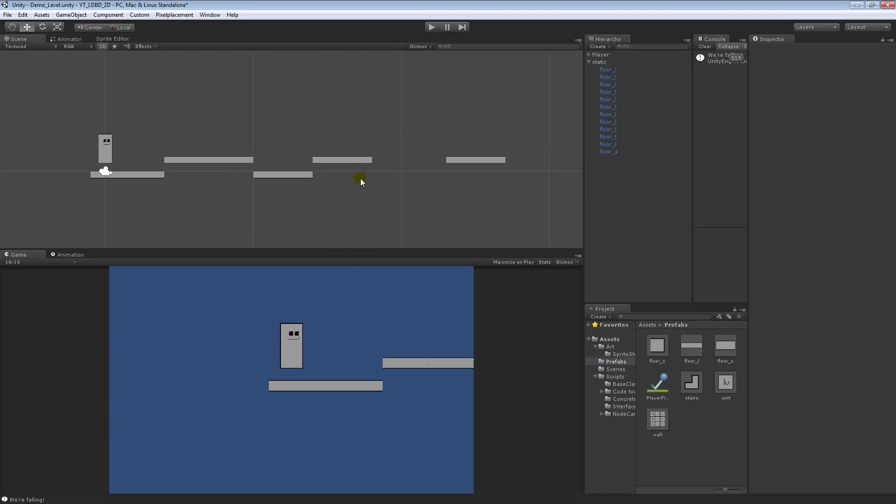
{"action": "left_click", "coordinate": [432, 28]}
{"action": "key", "text": "d"}
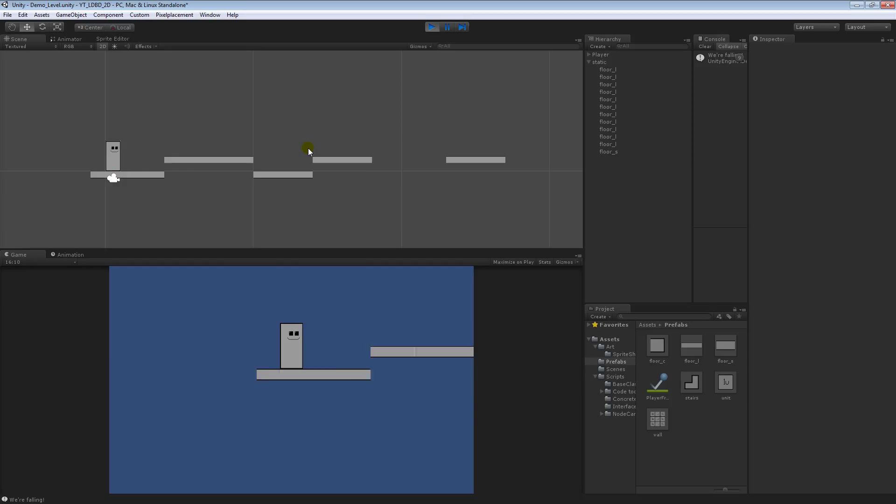
{"action": "key", "text": "space"}
{"action": "key", "text": "Right"}
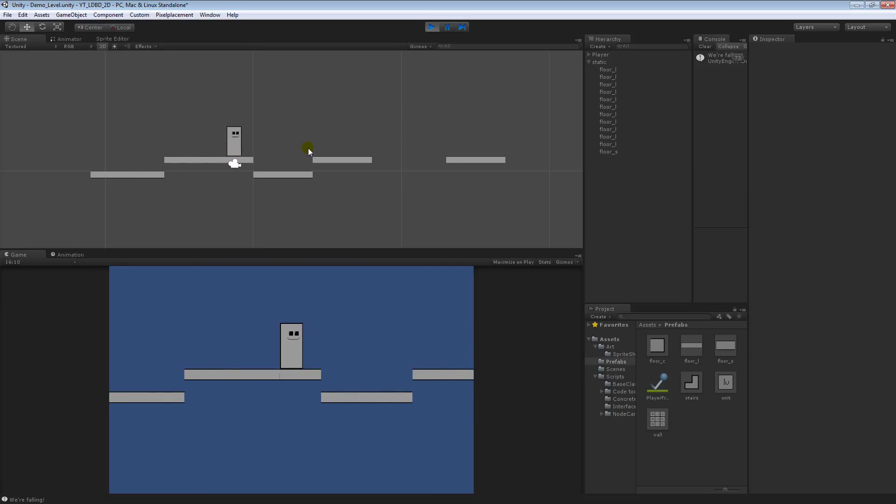
{"action": "key", "text": "Right"}
{"action": "key", "text": "space"}
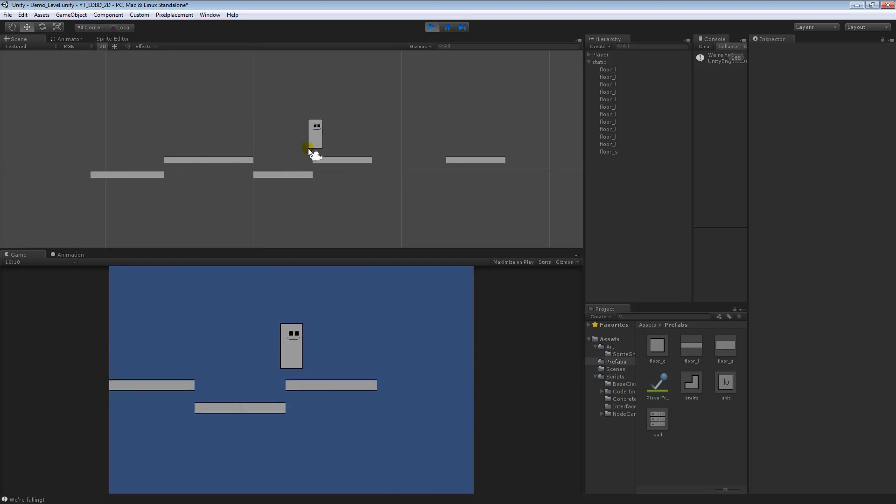
{"action": "key", "text": "space"}
{"action": "key", "text": "Right"}
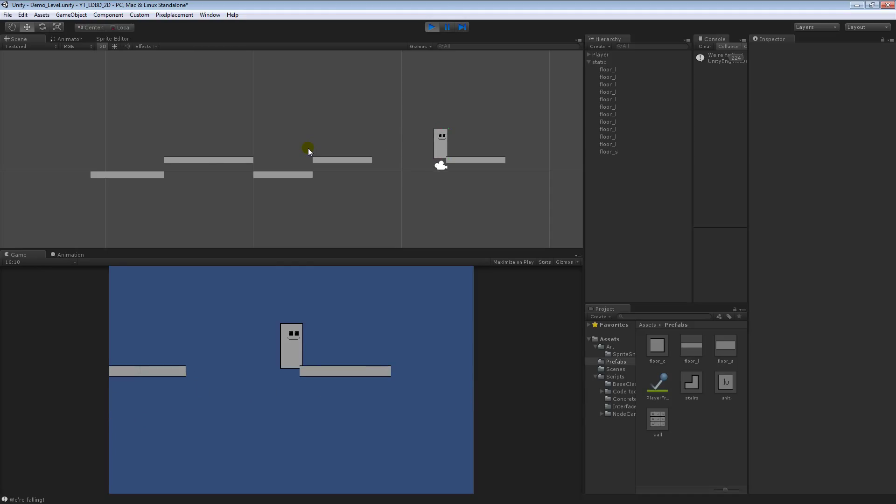
{"action": "key", "text": "Right"}
{"action": "key", "text": "space"}
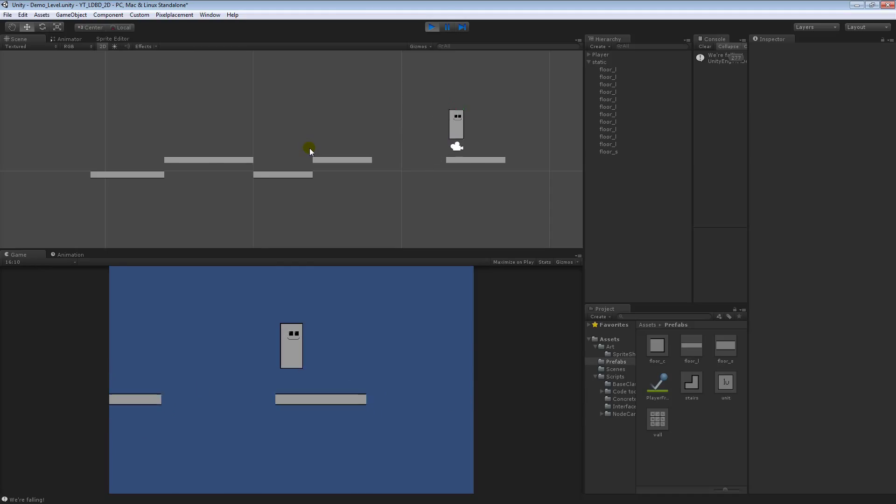
{"action": "left_click", "coordinate": [431, 26]}
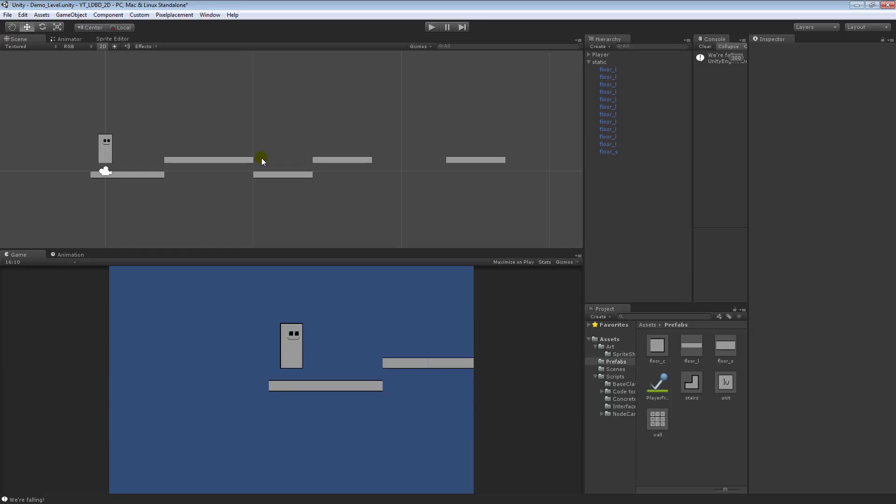
Step: Open the DesignKit_New sprite sheet from the SpriteSheets folder in the image viewer, examine its building pieces, and close it
{"action": "left_click", "coordinate": [632, 355]}
{"action": "left_click", "coordinate": [668, 346]}
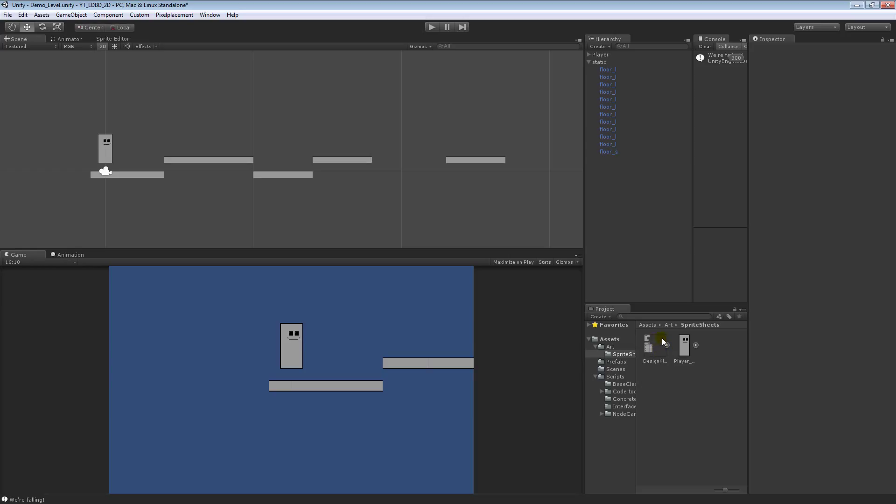
{"action": "left_click", "coordinate": [651, 345]}
{"action": "double_click", "coordinate": [653, 348]}
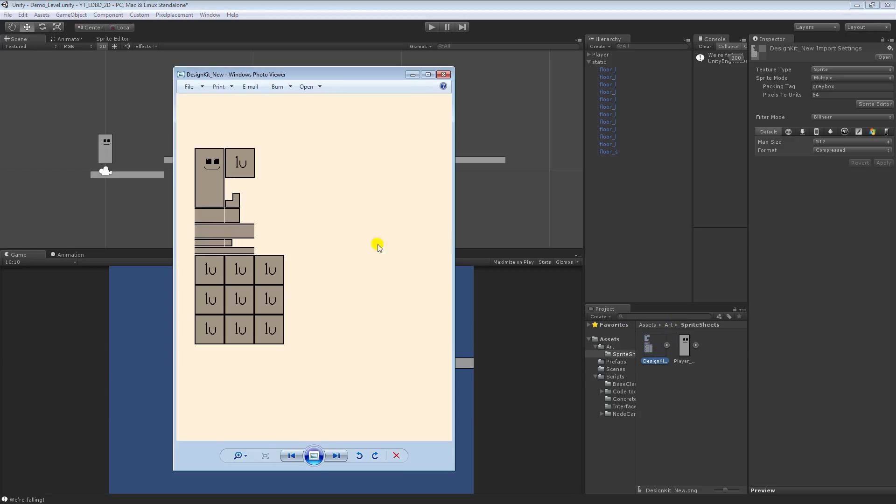
{"action": "left_click", "coordinate": [446, 71]}
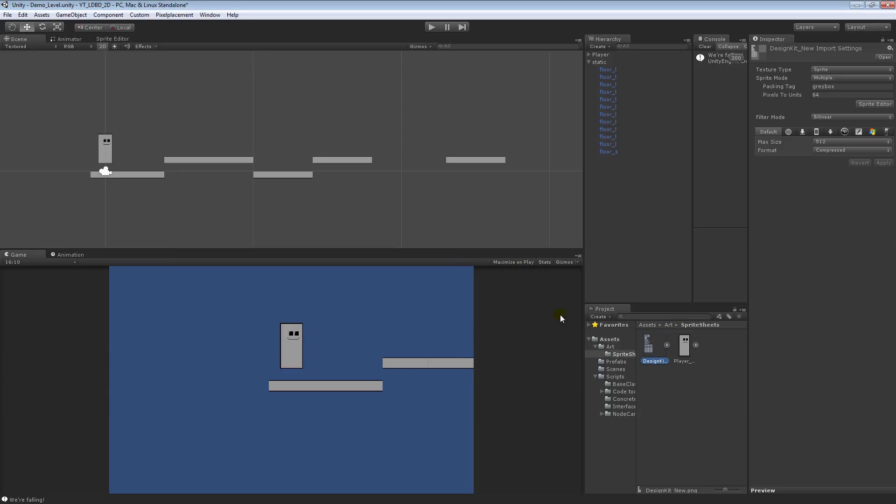